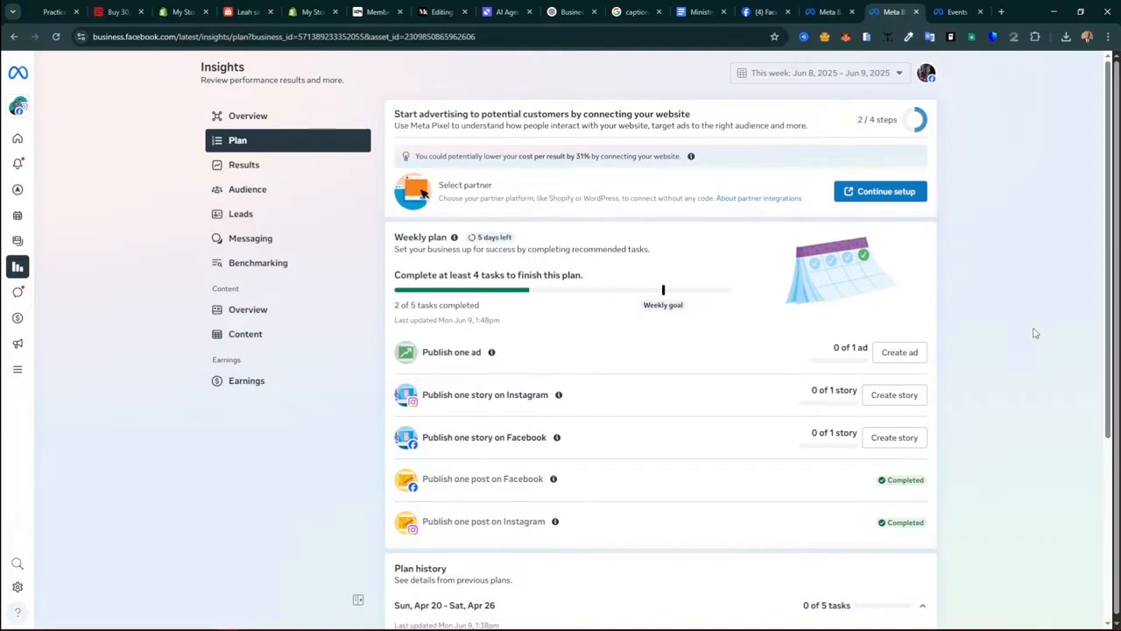
# Step: Reload the reel draft tab and stay on the page, restoring the 1080 x 1920 video and caption
pyautogui.click(828, 7)
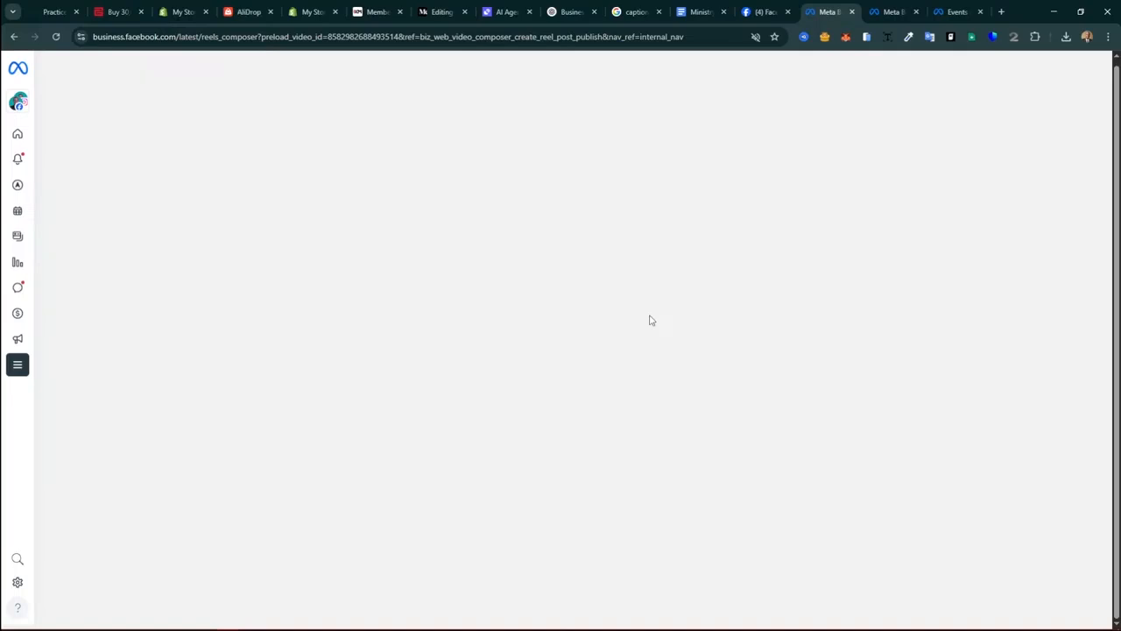
pyautogui.press('F5')
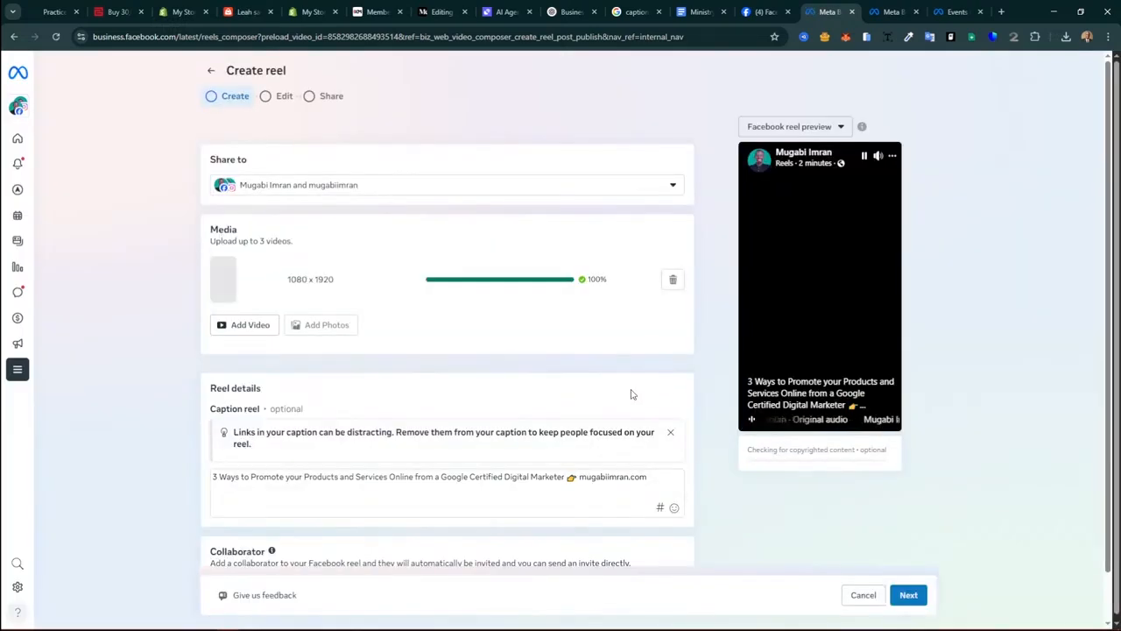
pyautogui.moveTo(15, 144)
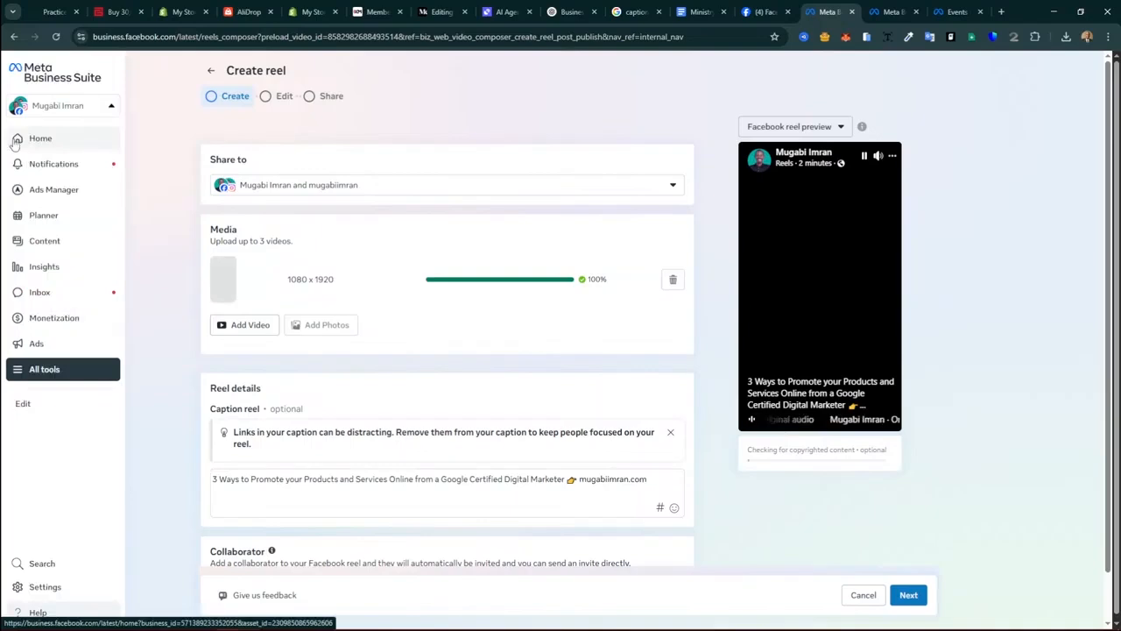
pyautogui.click(16, 140)
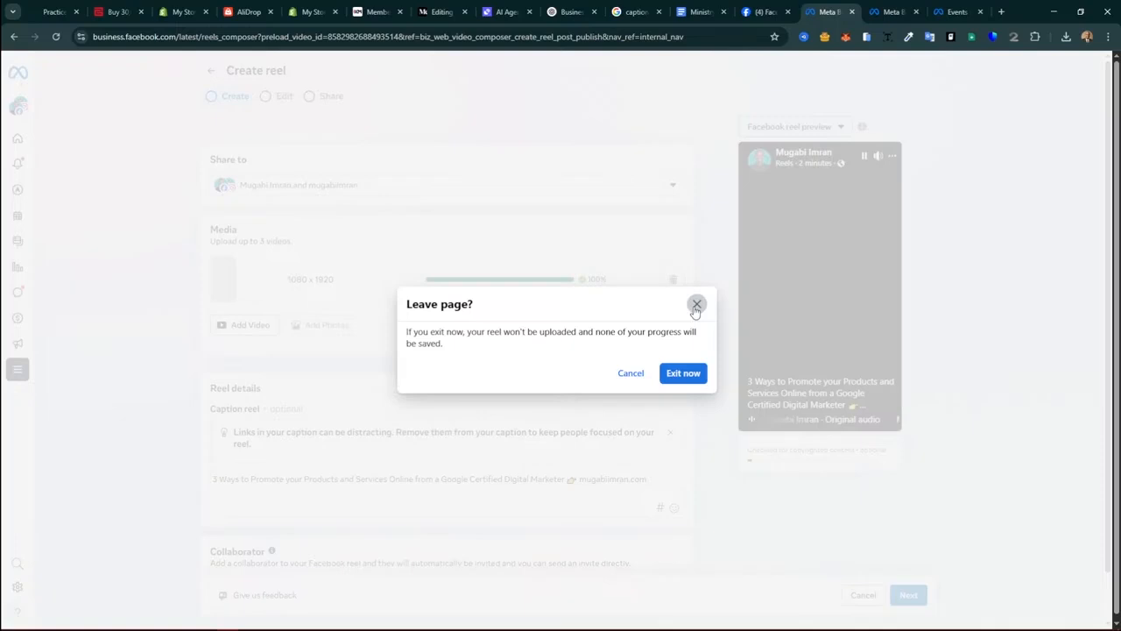
pyautogui.click(695, 307)
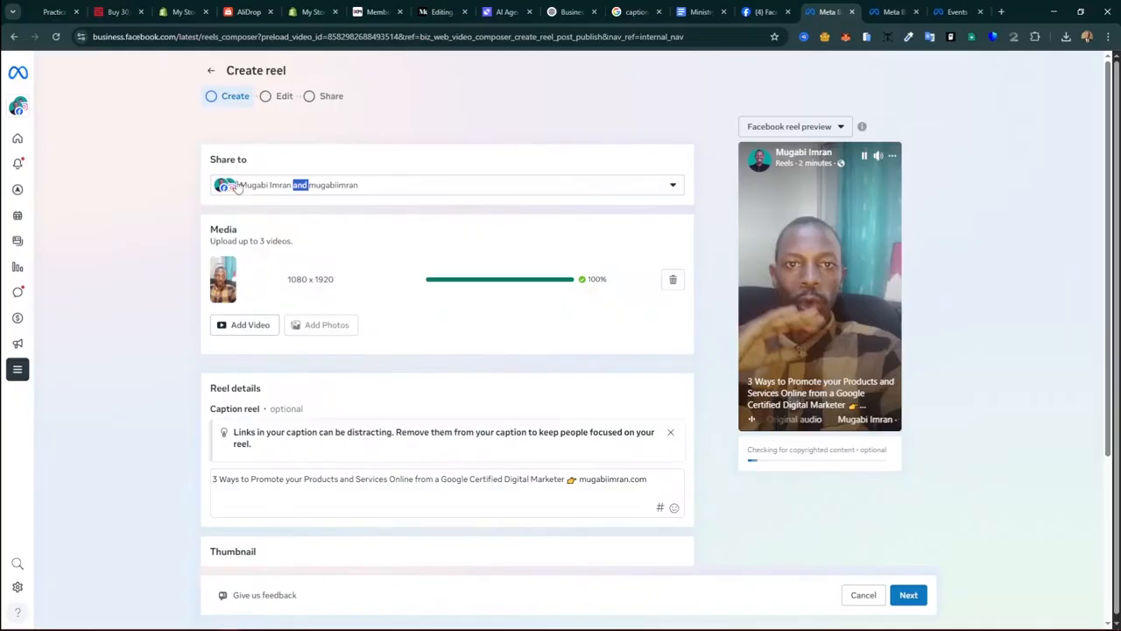
# Step: Close five unneeded browser tabs, leaving four open
pyautogui.click(77, 12)
pyautogui.click(76, 12)
pyautogui.click(77, 12)
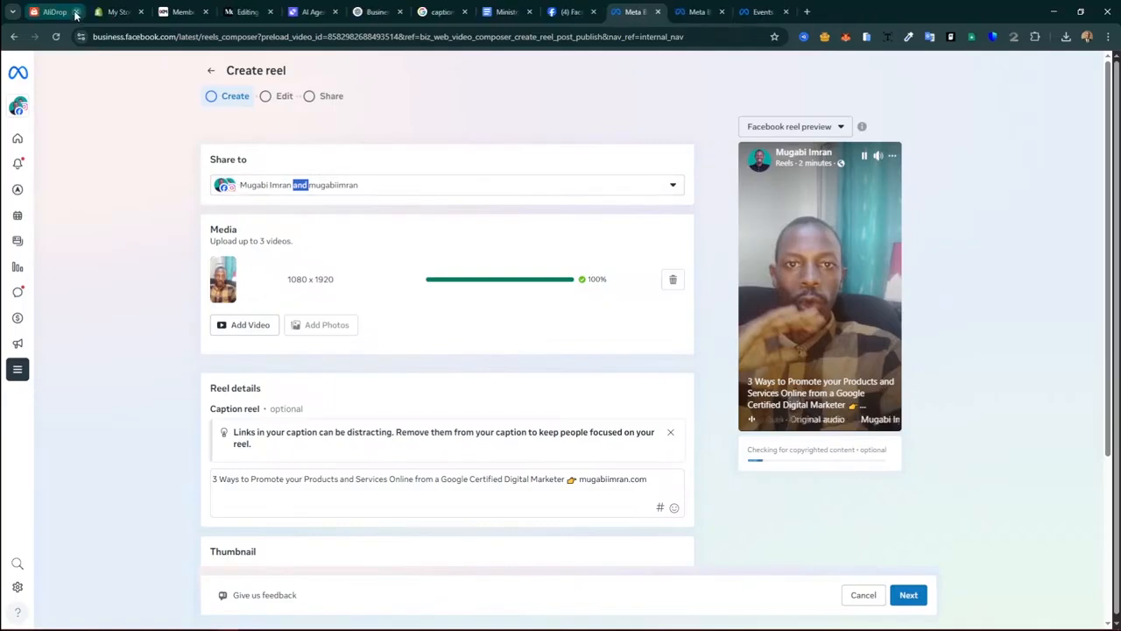
pyautogui.click(76, 13)
pyautogui.click(76, 12)
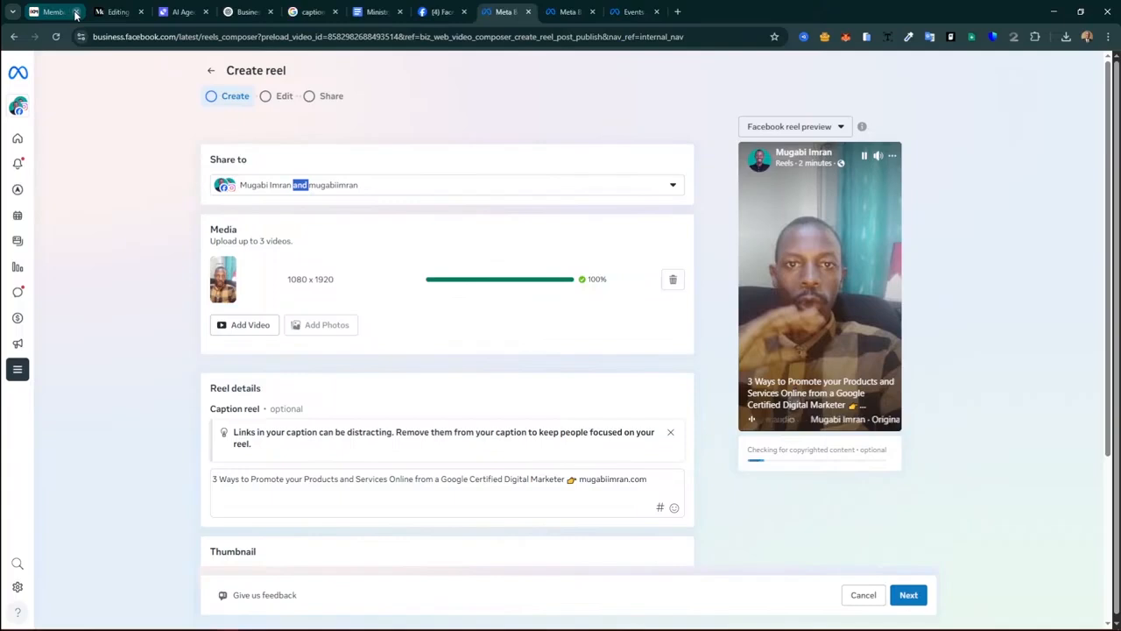
pyautogui.click(76, 12)
pyautogui.click(76, 13)
pyautogui.click(76, 12)
pyautogui.click(76, 12)
pyautogui.click(76, 12)
pyautogui.click(76, 12)
# Step: Try to leave the reel composer, bringing up the Leave page? warning
pyautogui.scroll(-1, 316, 320)
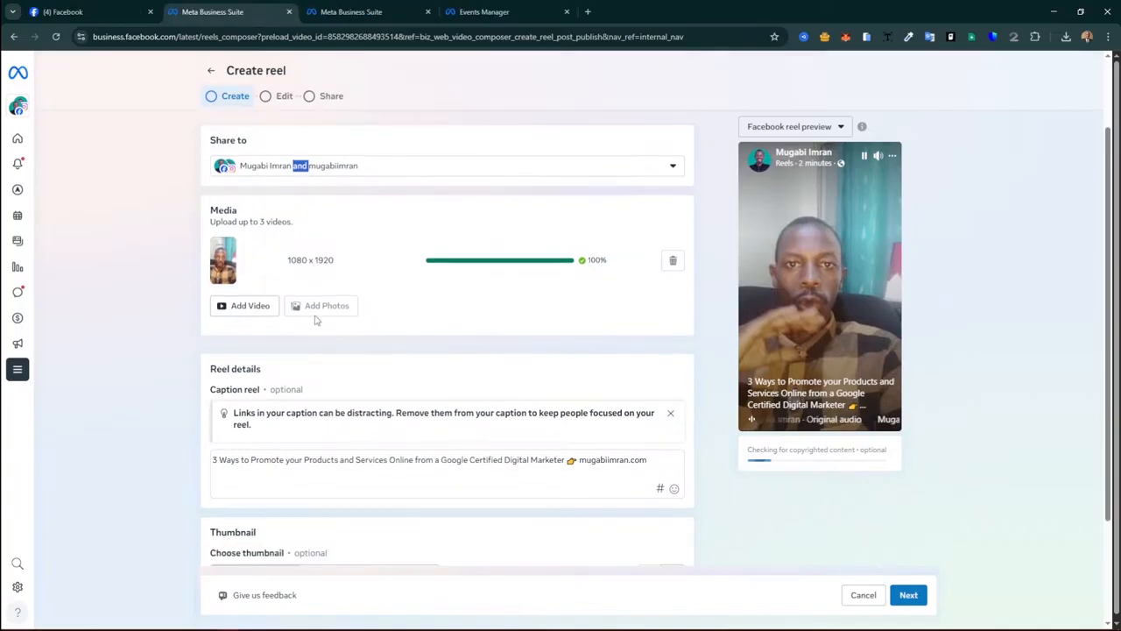
pyautogui.scroll(1, 316, 320)
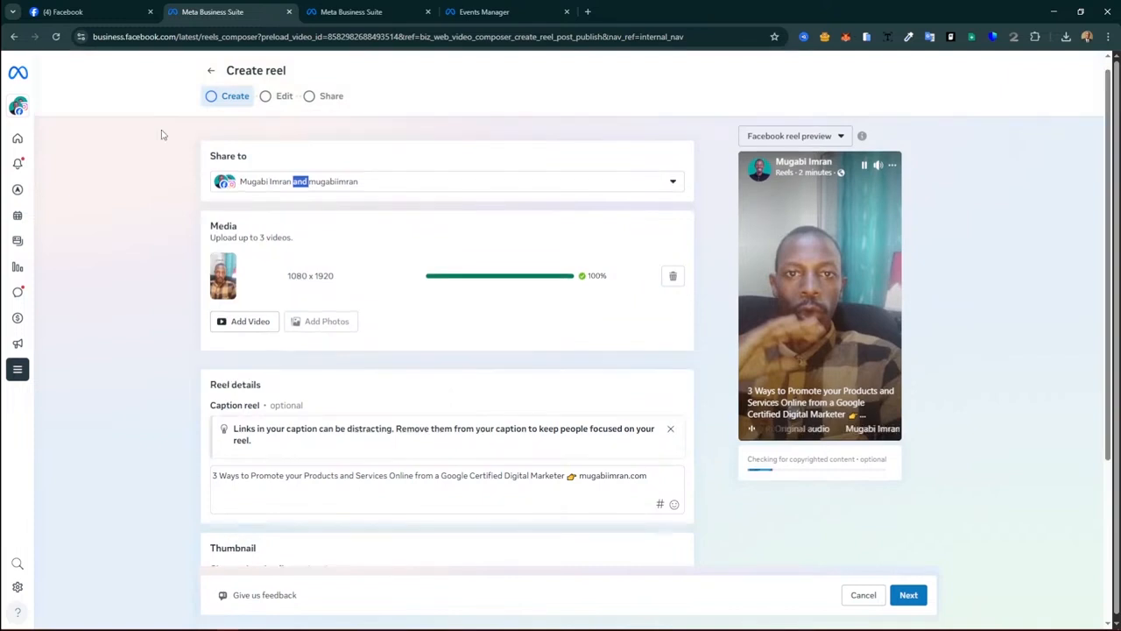
pyautogui.click(212, 71)
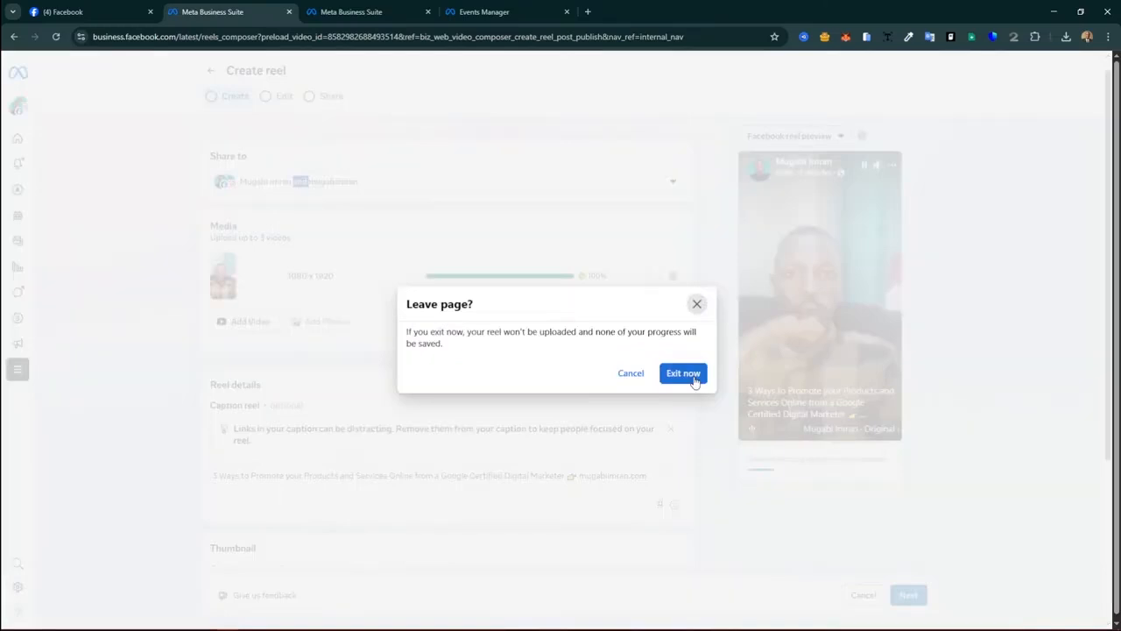
# Step: Exit the reel draft without saving and scroll up the business Home page
pyautogui.click(683, 373)
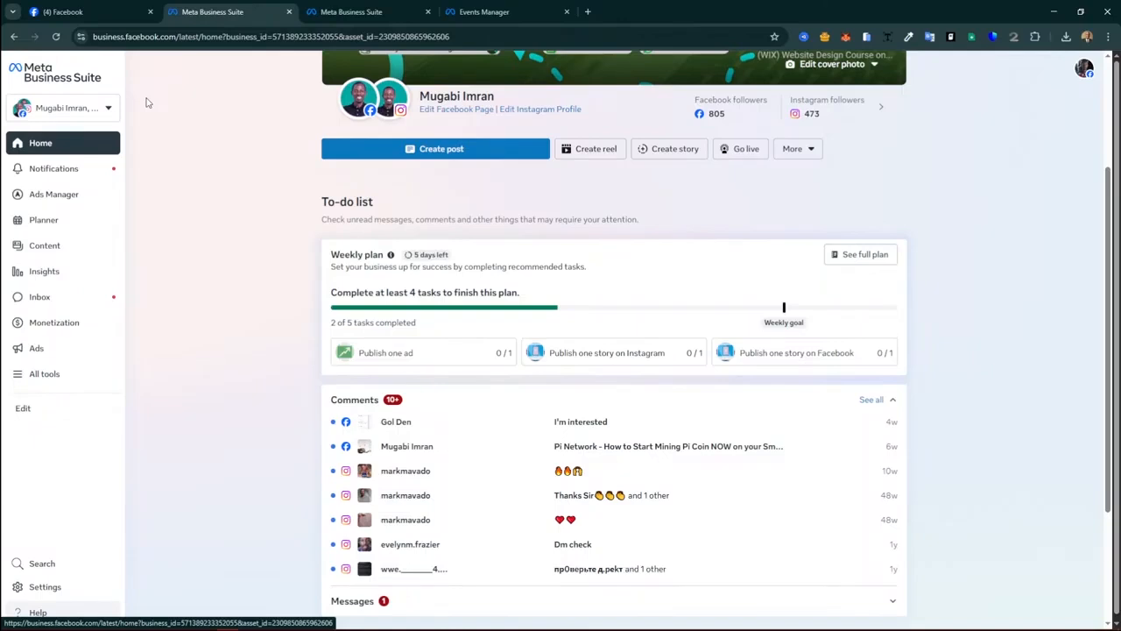
pyautogui.scroll(2, 504, 294)
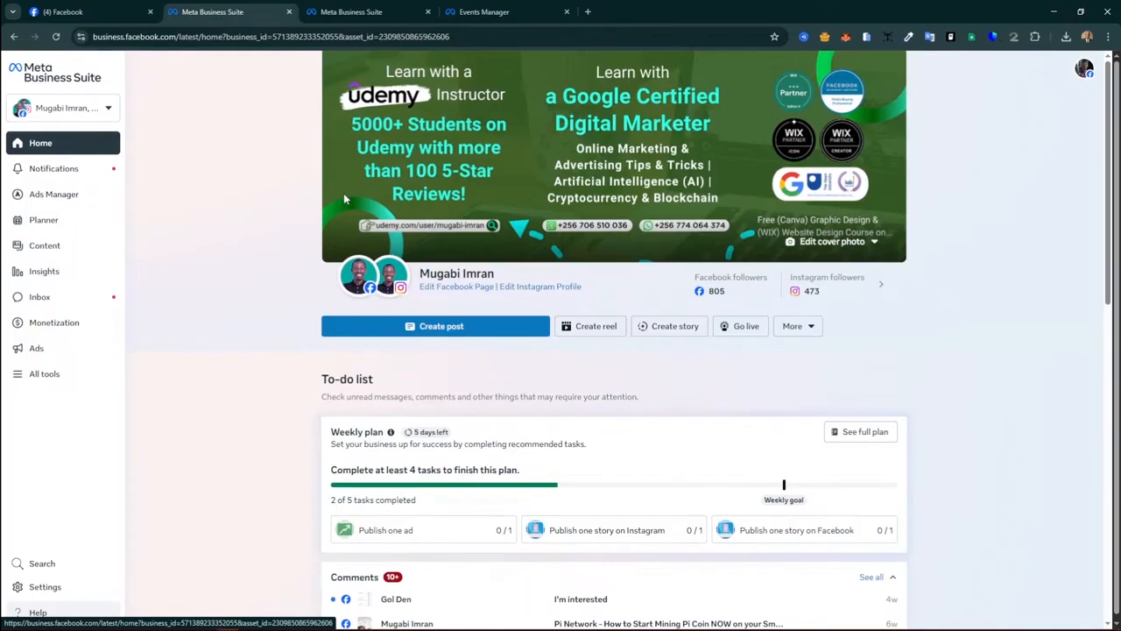
# Step: View the More creation options next to Go live, then dismiss them
pyautogui.click(807, 329)
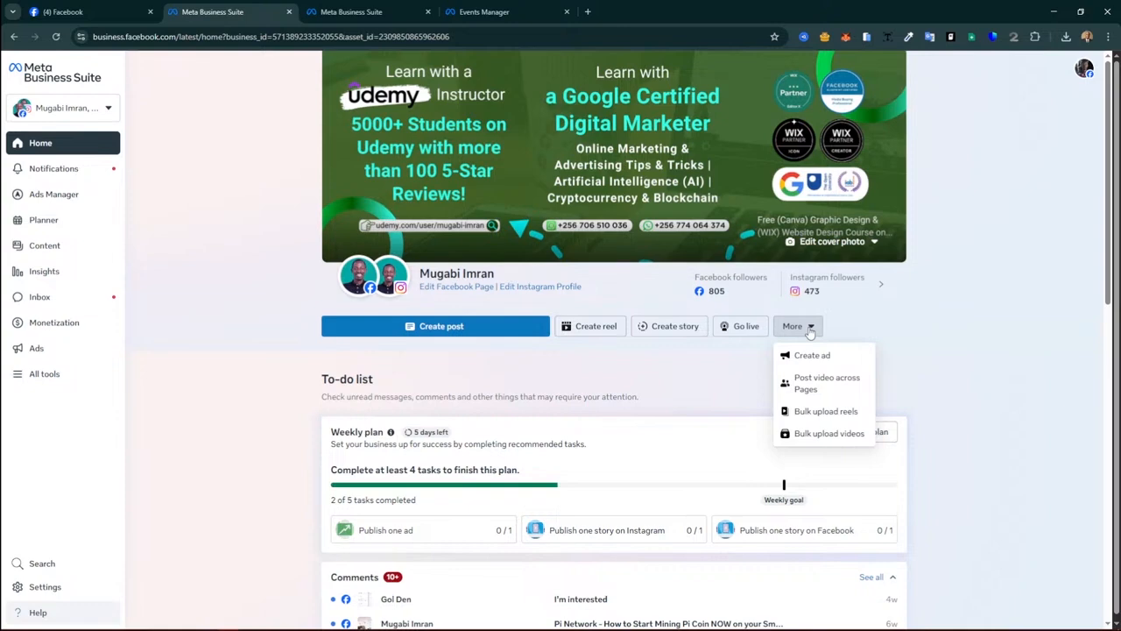
pyautogui.moveTo(381, 294)
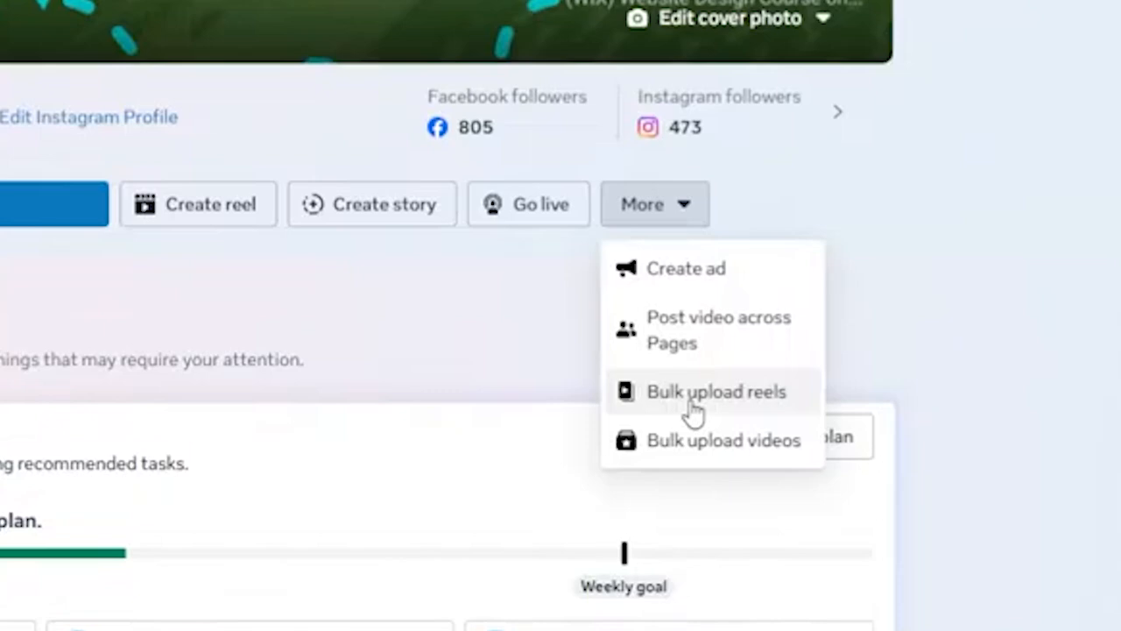
pyautogui.click(390, 403)
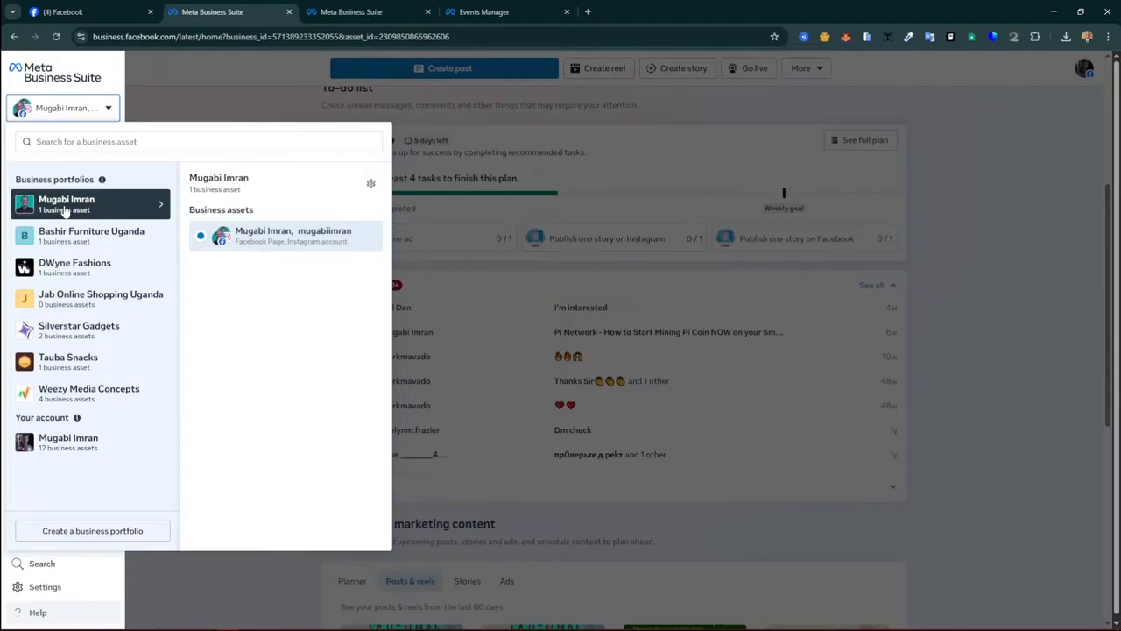
# Step: Switch to the Silverstar Digital Uganda asset under Weezy Media Concepts
pyautogui.click(106, 110)
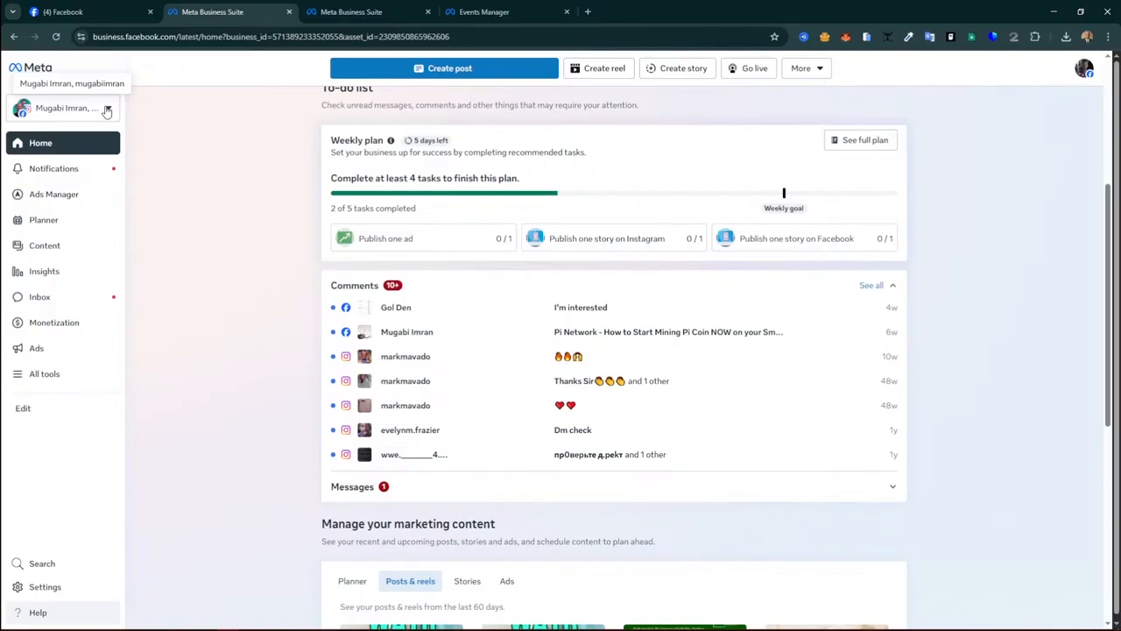
pyautogui.click(107, 109)
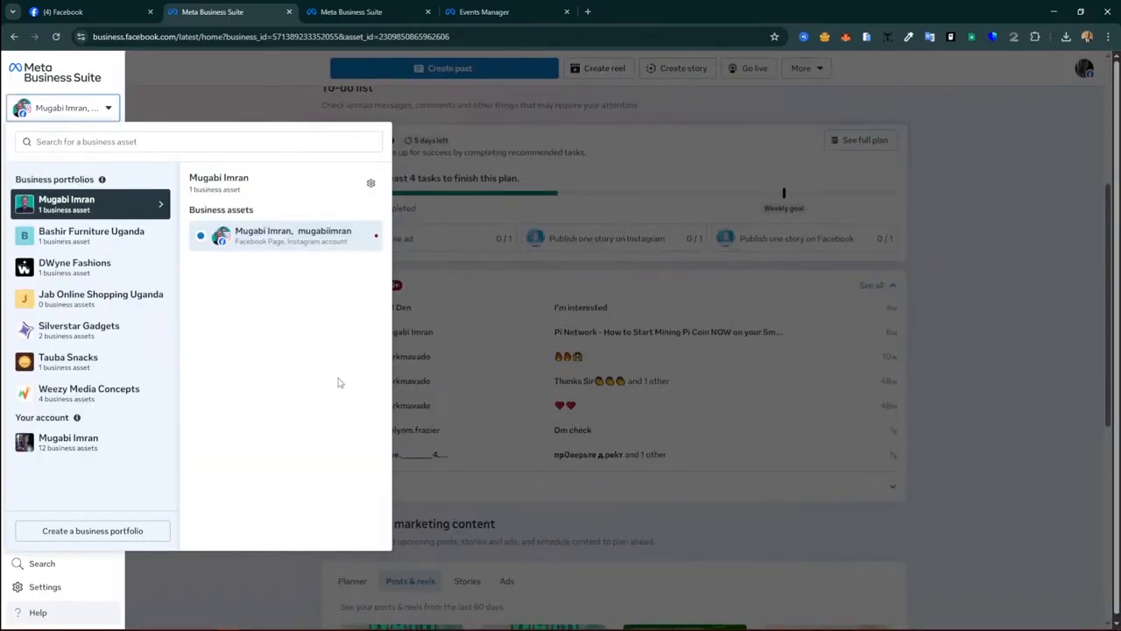
pyautogui.moveTo(105, 394)
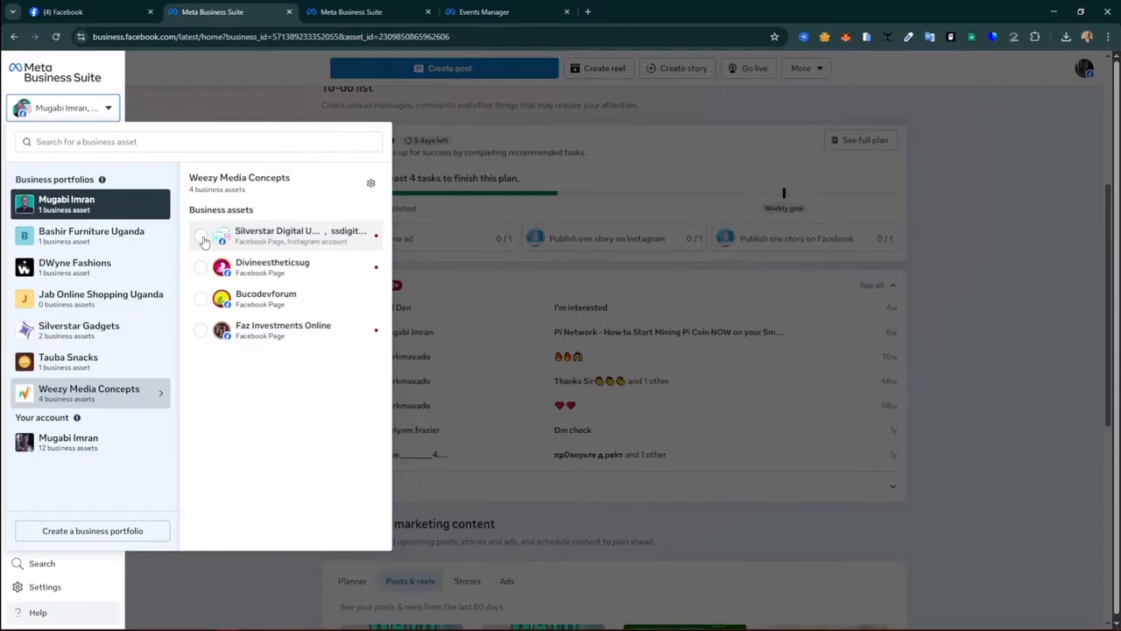
pyautogui.click(201, 238)
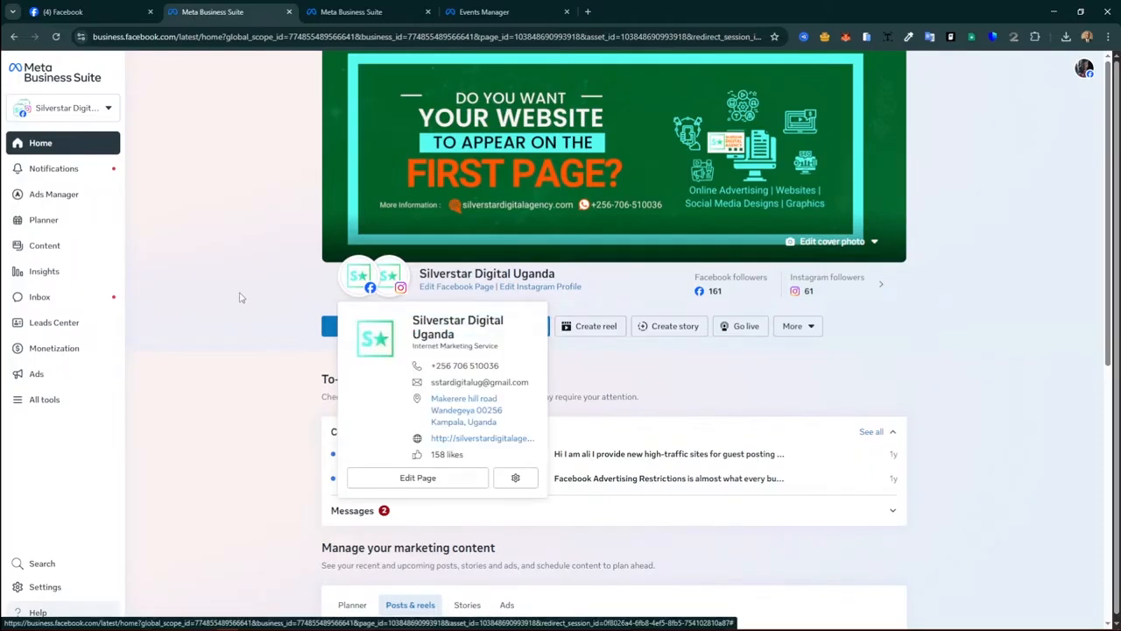
# Step: Switch back to the personal portfolio's page asset
pyautogui.click(66, 107)
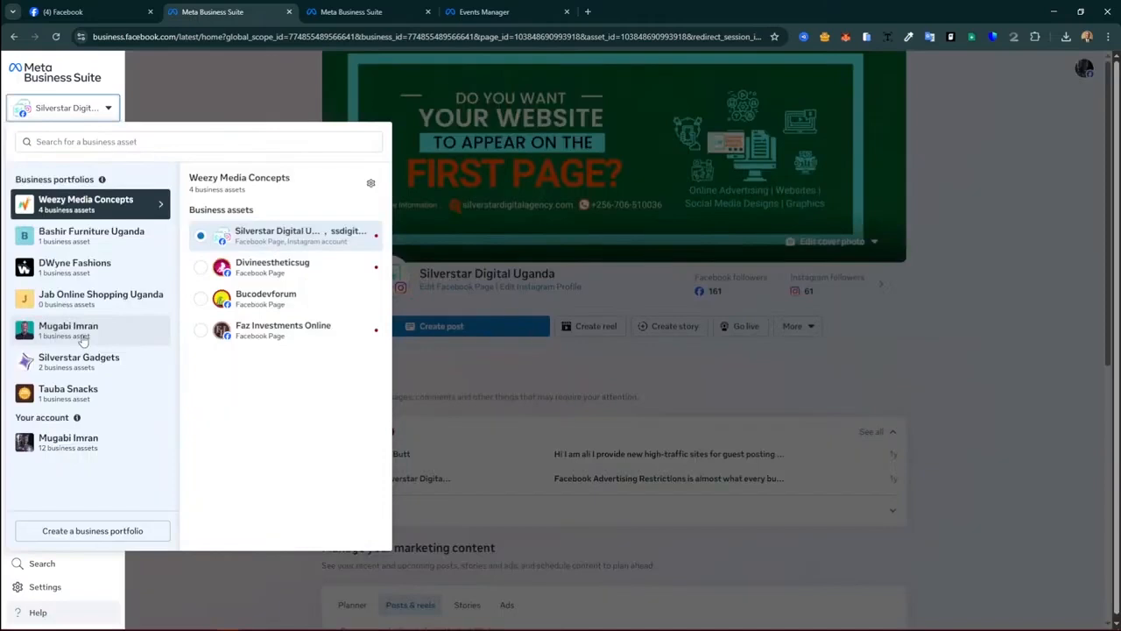
pyautogui.click(83, 337)
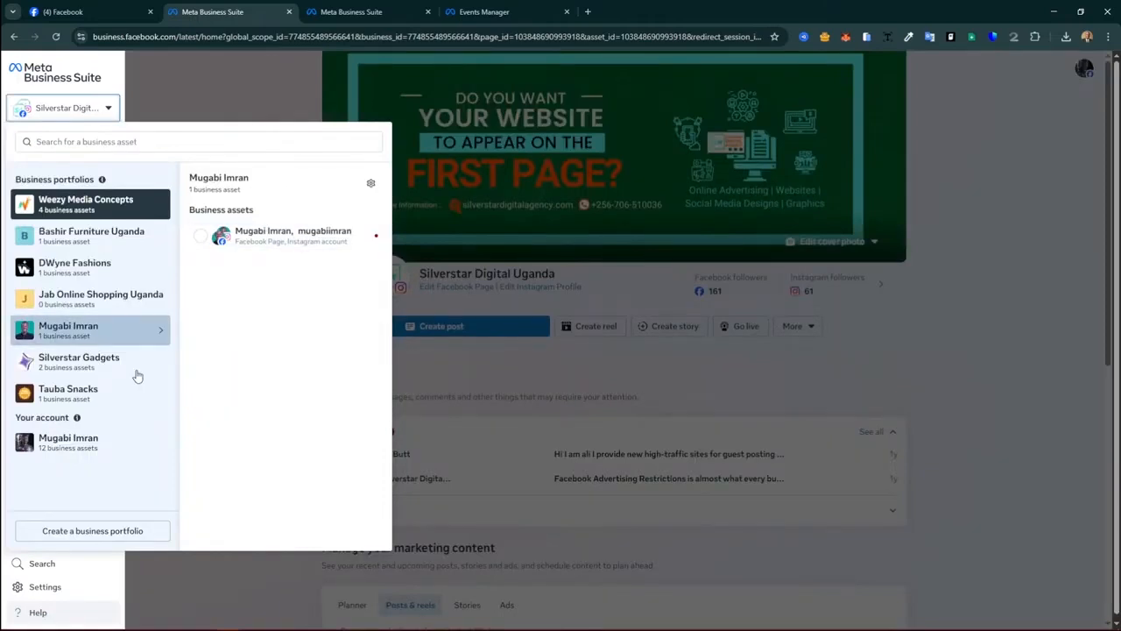
pyautogui.click(136, 374)
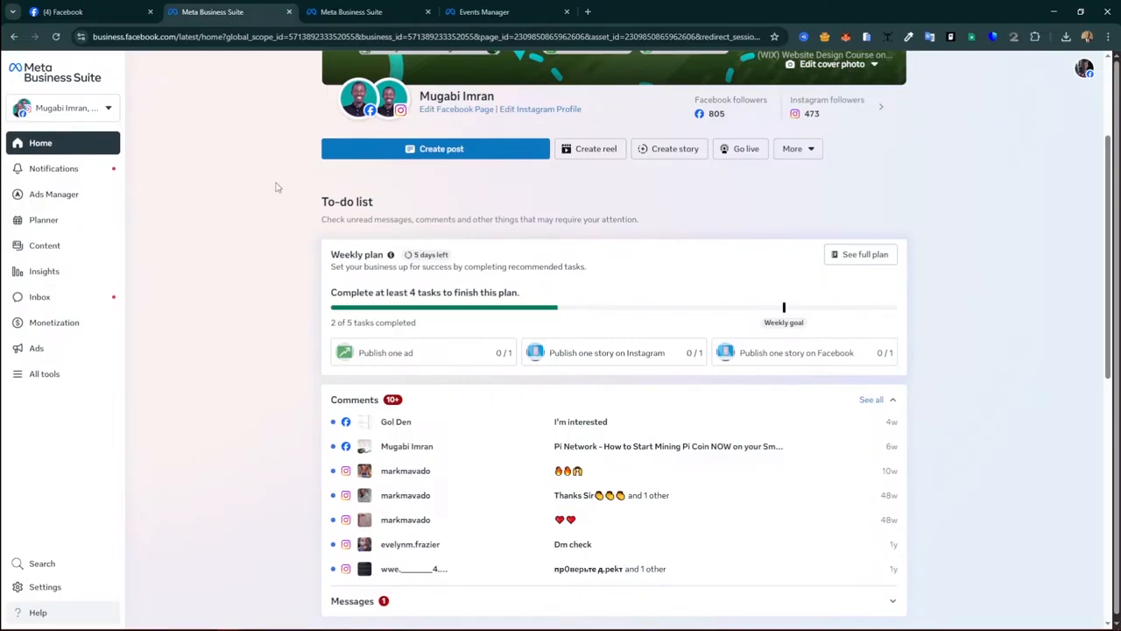
# Step: Show the notifications panel with high-priority and other recent alerts
pyautogui.click(54, 170)
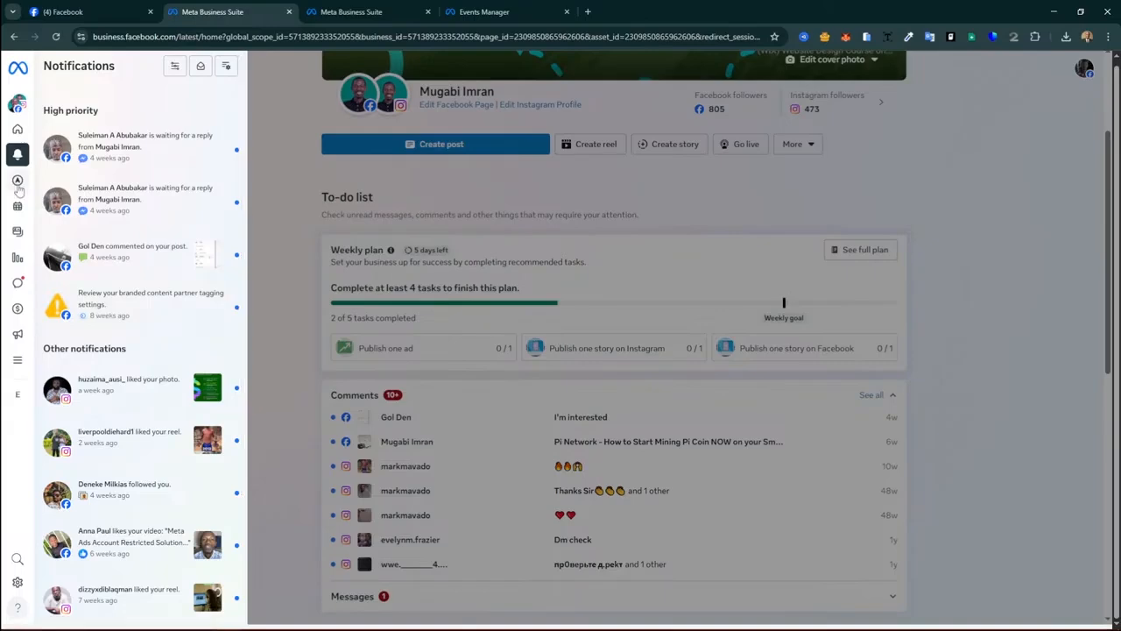
# Step: Open the ad account overview in Ads Manager, wait out the unresponsive page, and return Home
pyautogui.click(17, 181)
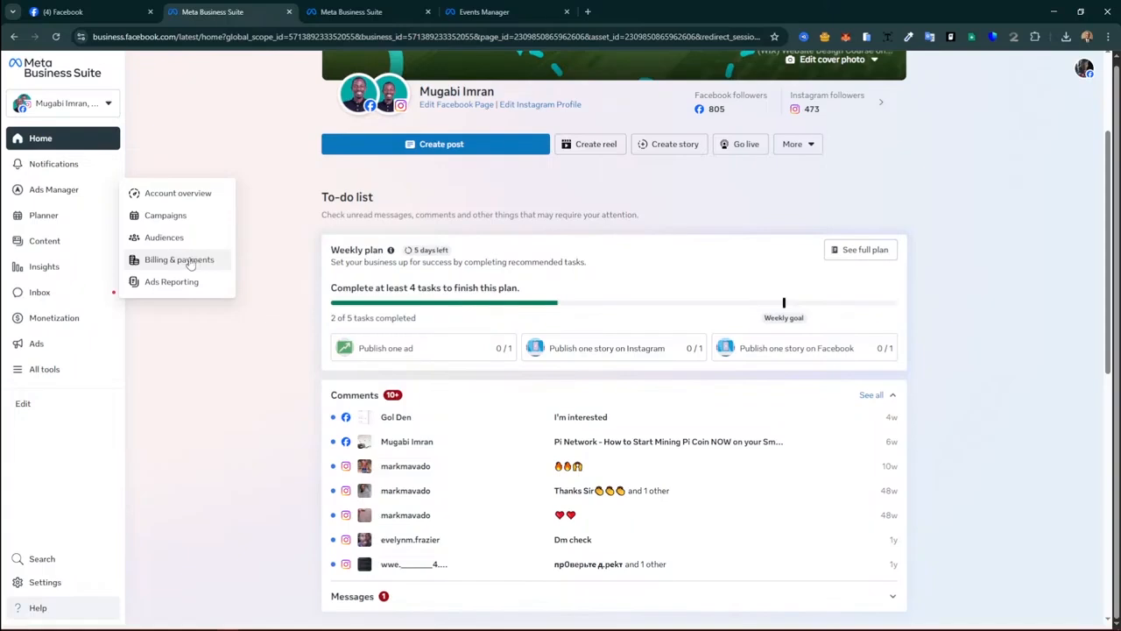
pyautogui.click(178, 194)
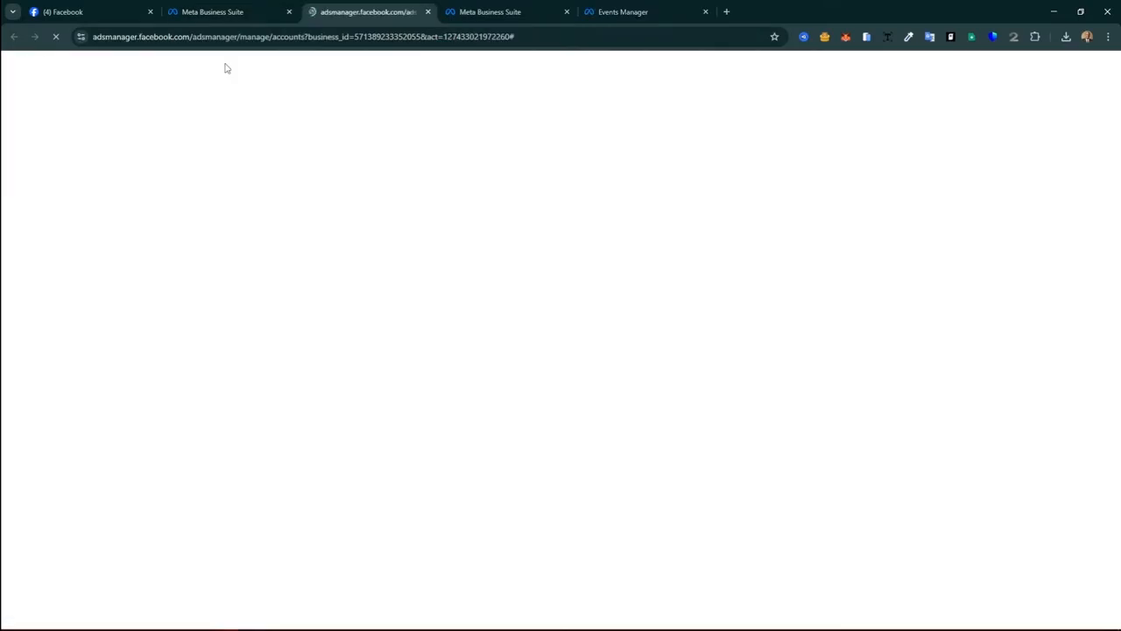
pyautogui.click(216, 13)
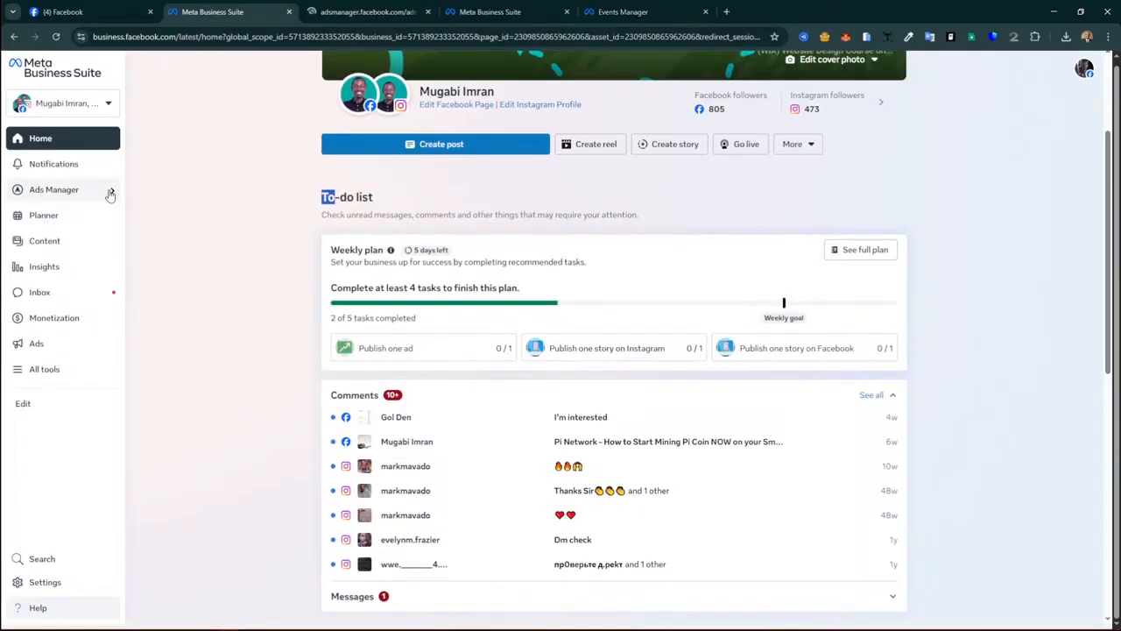
pyautogui.moveTo(110, 193)
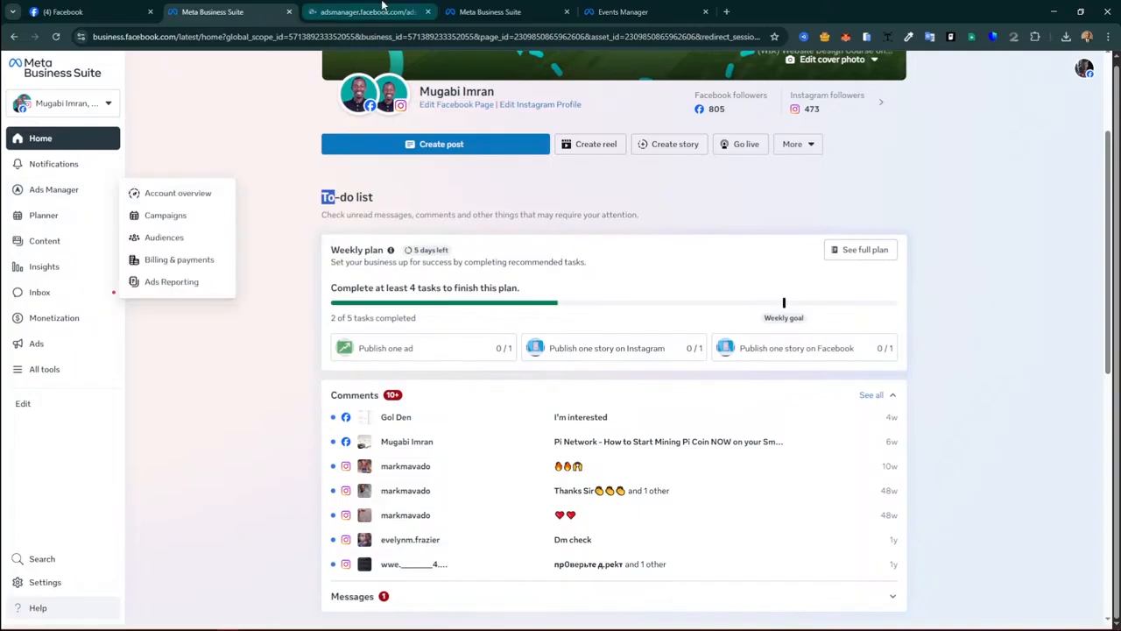
pyautogui.click(382, 9)
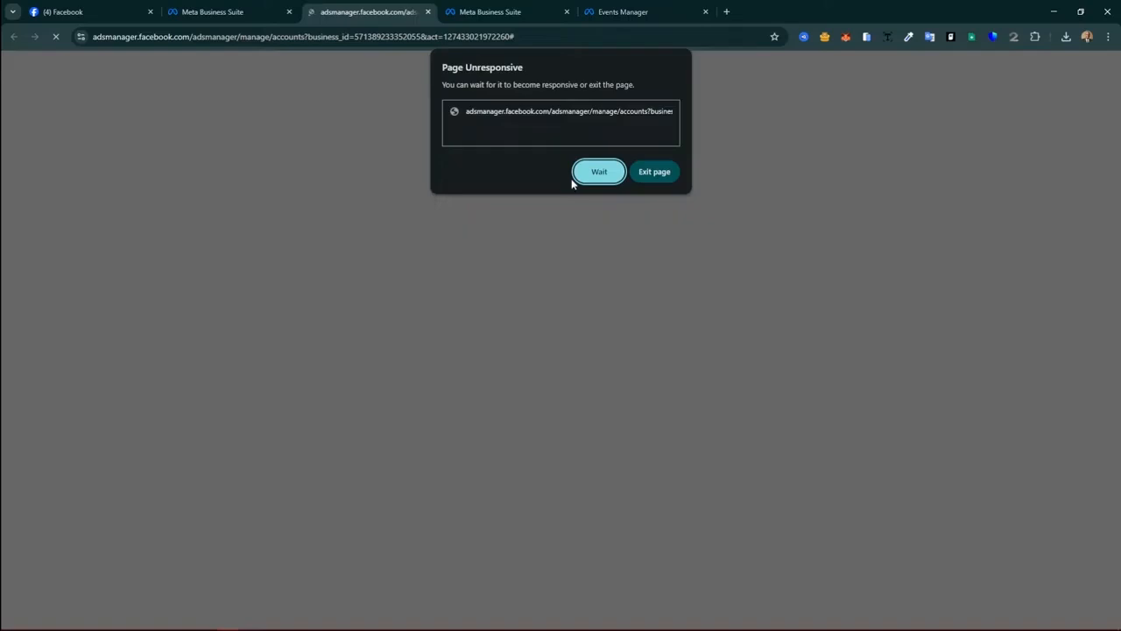
pyautogui.click(588, 179)
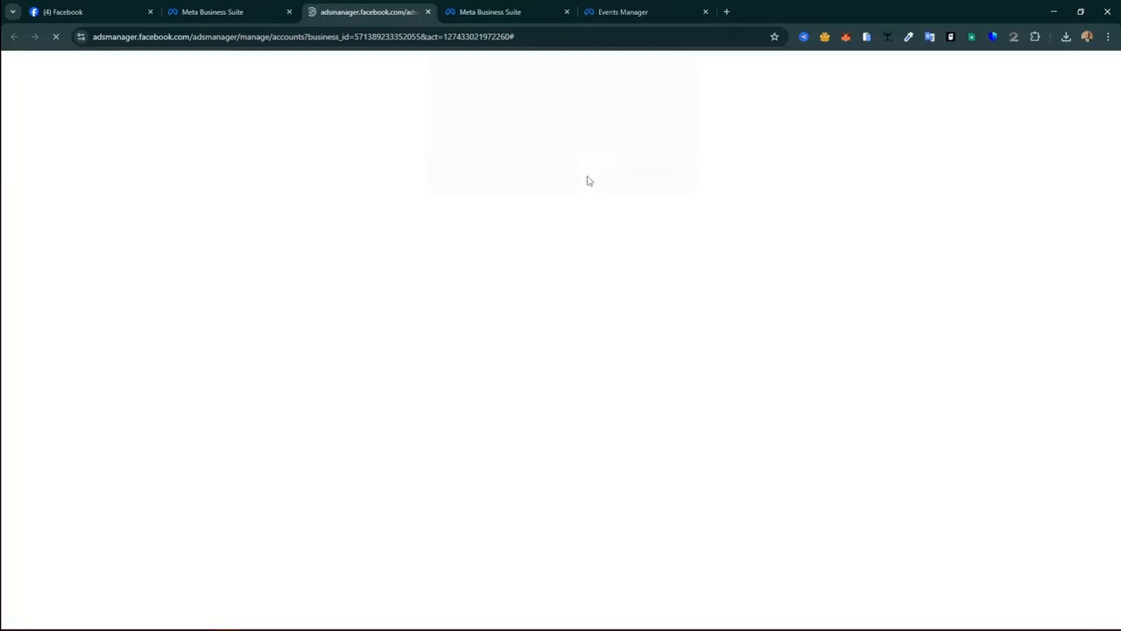
pyautogui.click(250, 18)
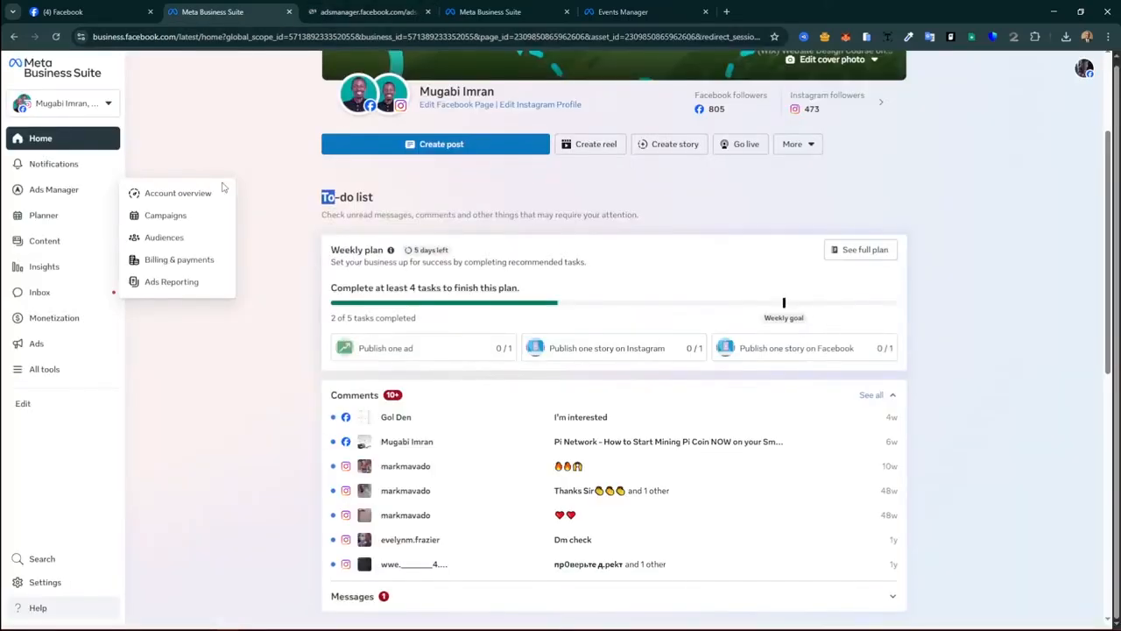
pyautogui.click(35, 219)
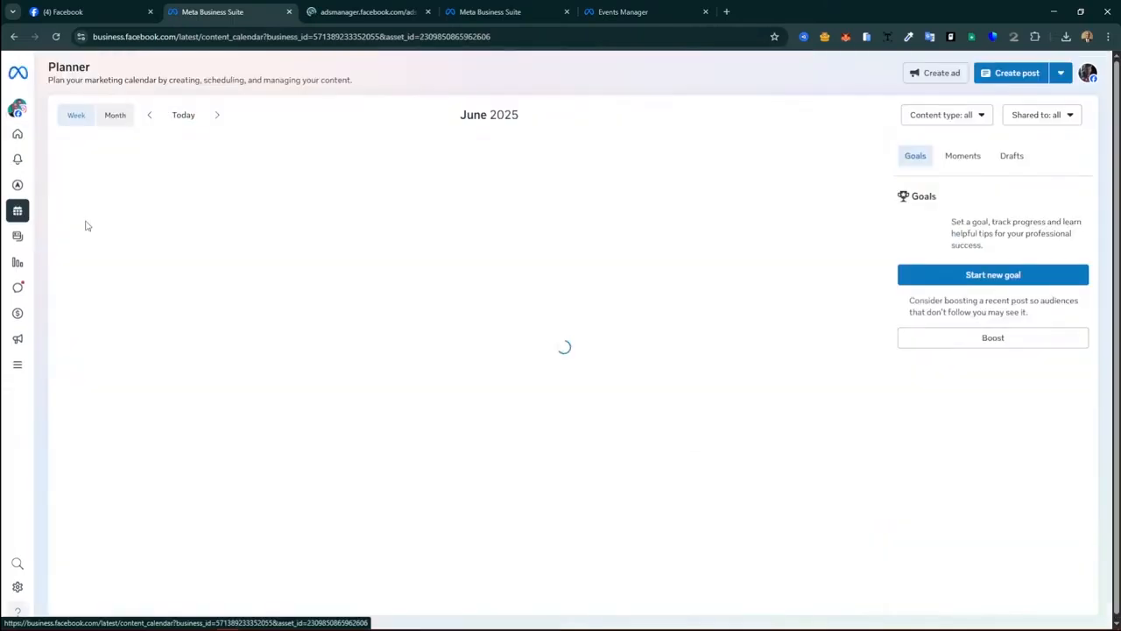
# Step: Show the Planner calendar for June 2025 in month view
pyautogui.moveTo(27, 223)
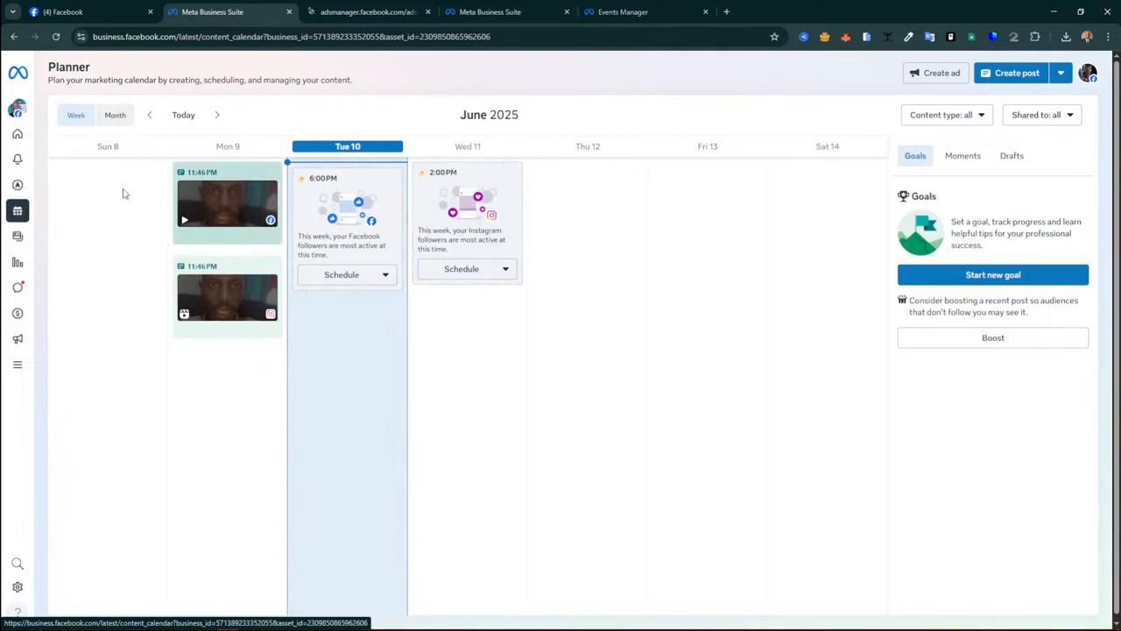
pyautogui.click(115, 117)
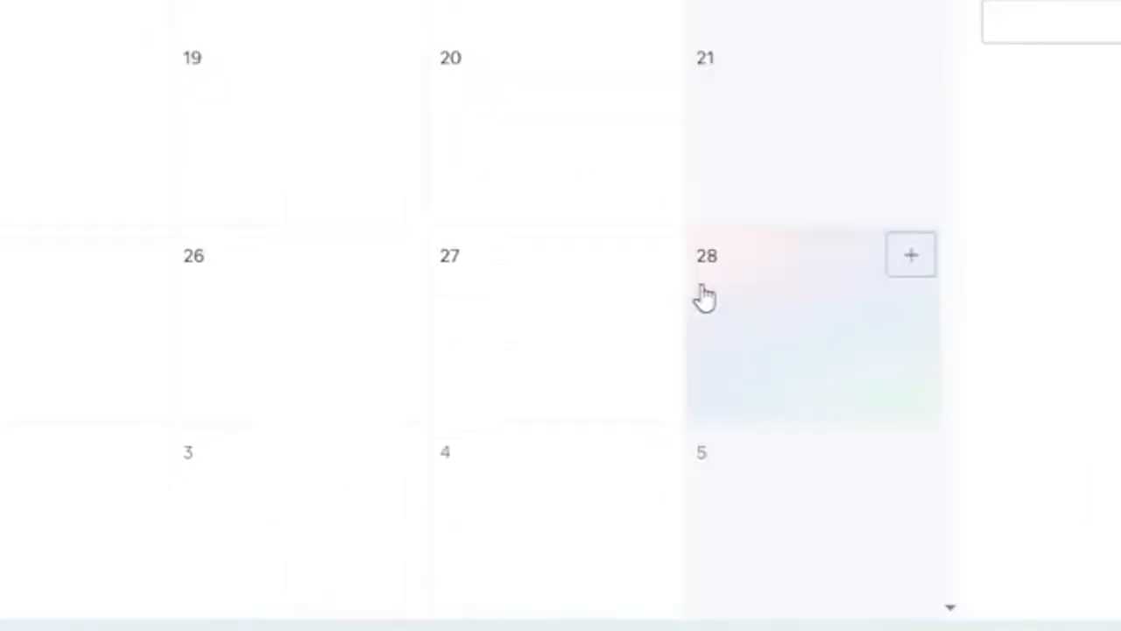
pyautogui.click(662, 268)
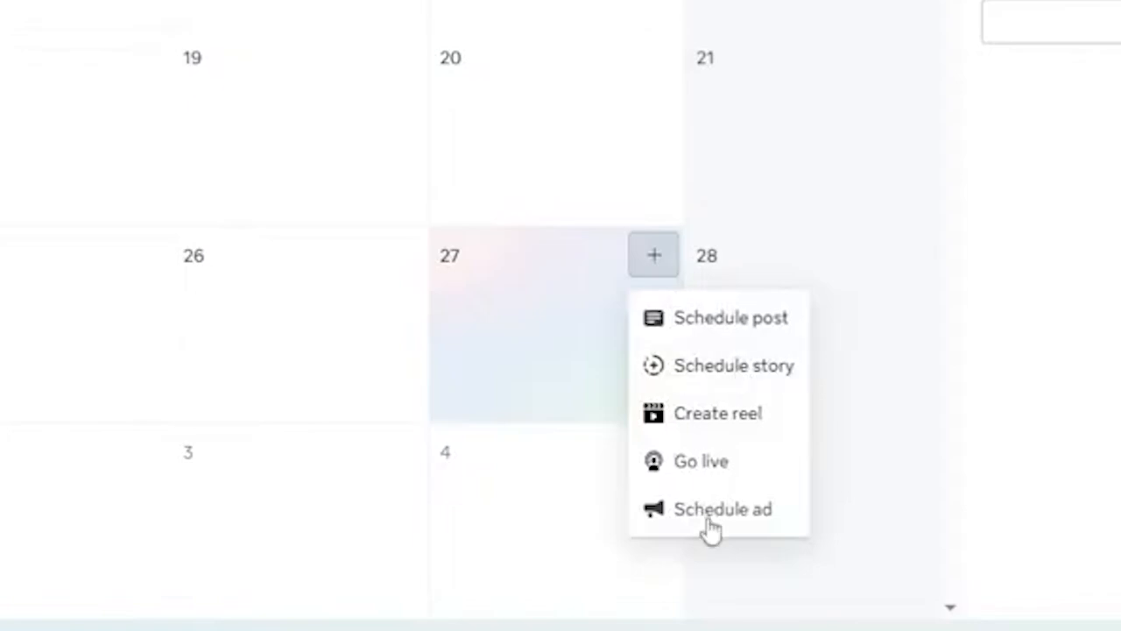
pyautogui.click(761, 166)
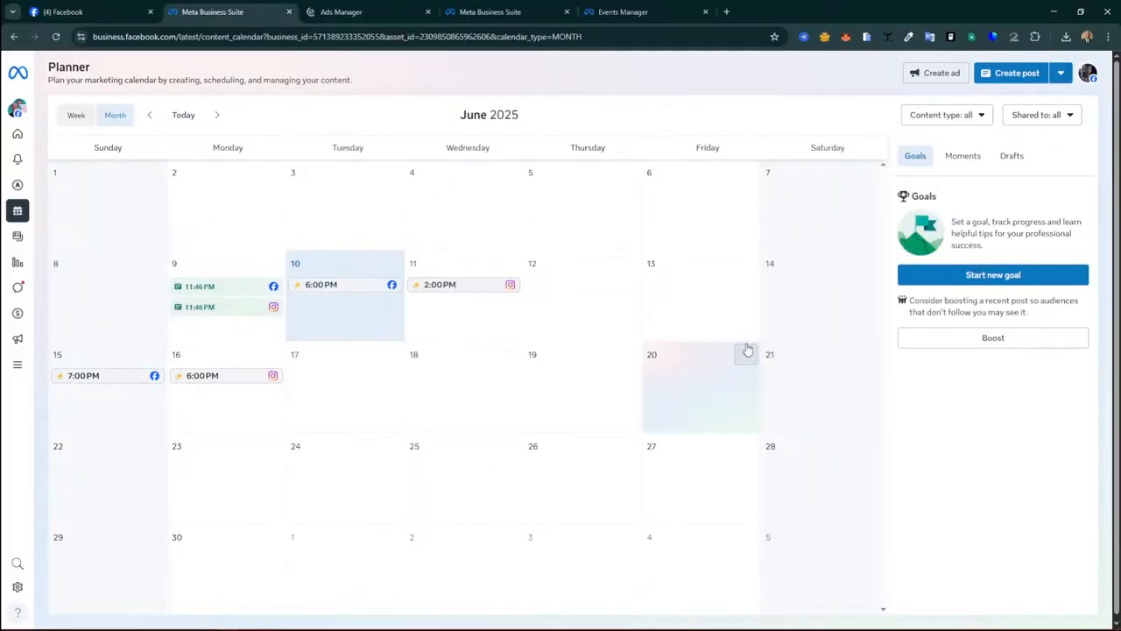
pyautogui.click(745, 262)
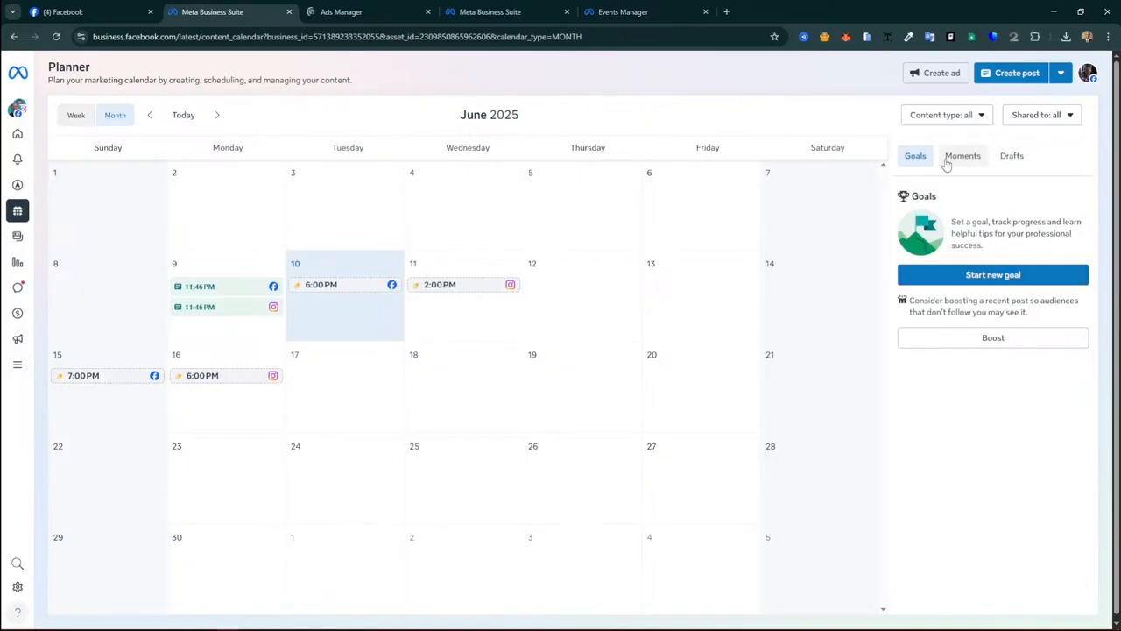
pyautogui.click(1009, 157)
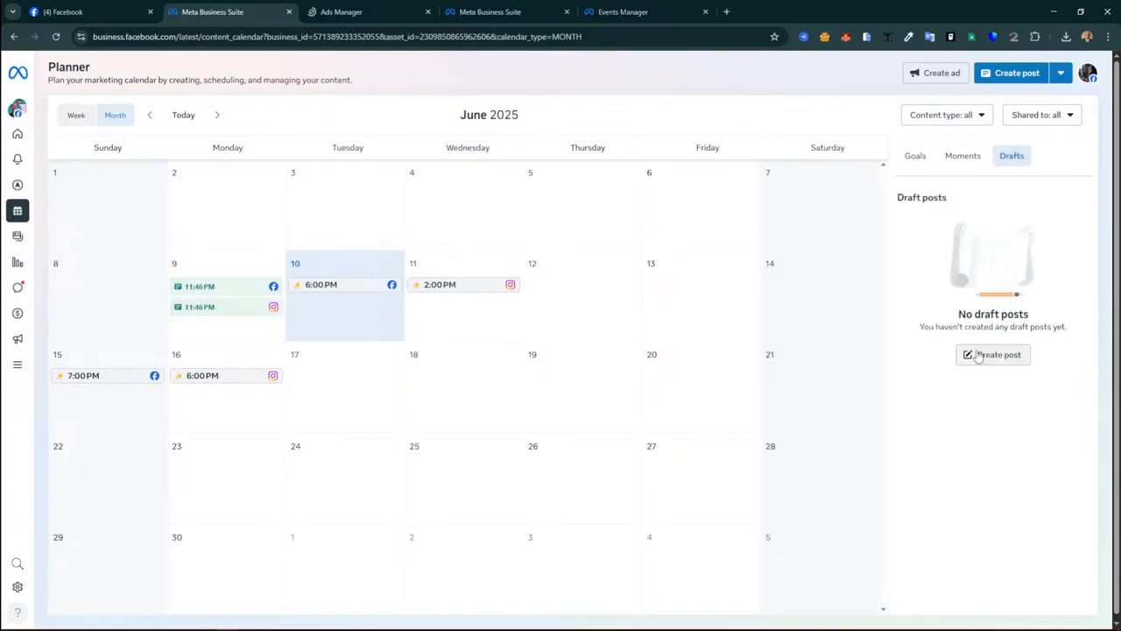
pyautogui.click(916, 156)
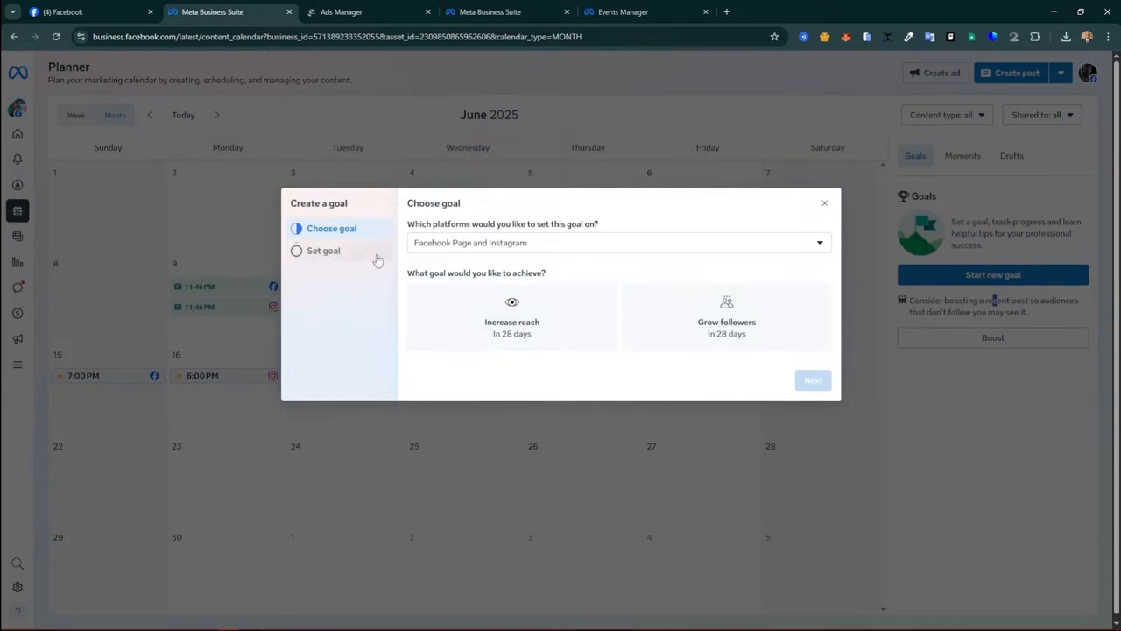
pyautogui.click(537, 249)
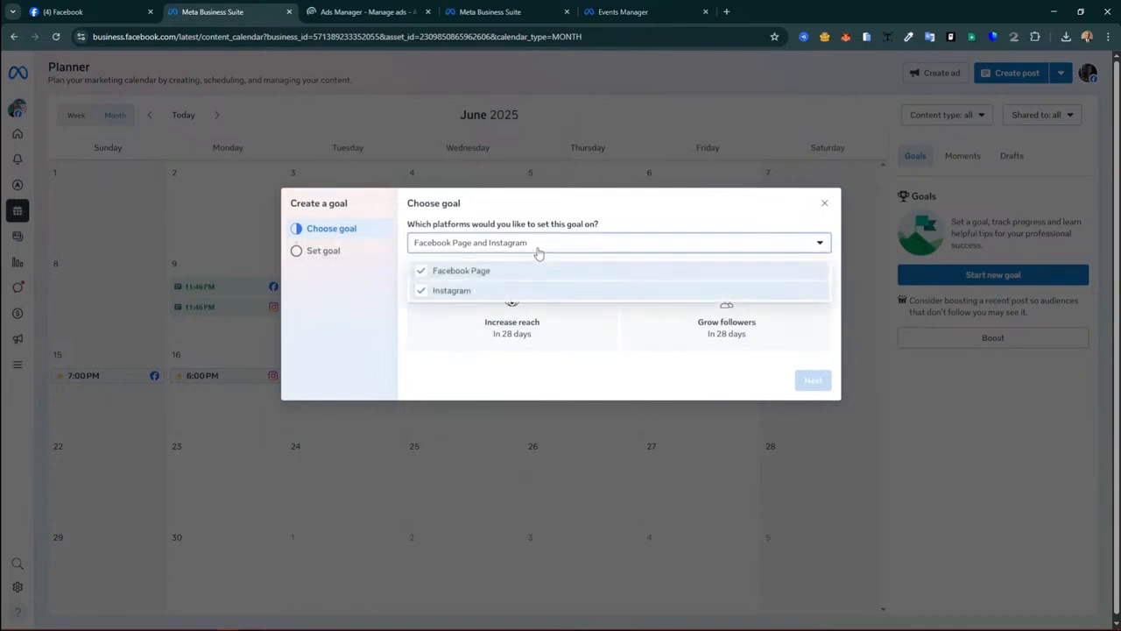
pyautogui.click(537, 251)
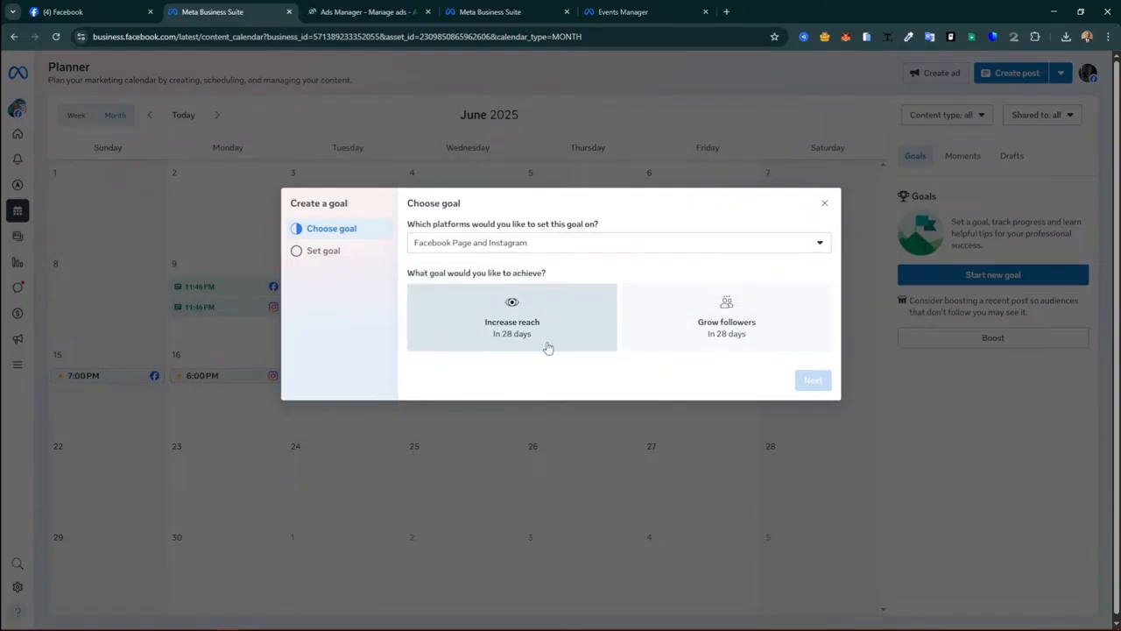
pyautogui.click(747, 342)
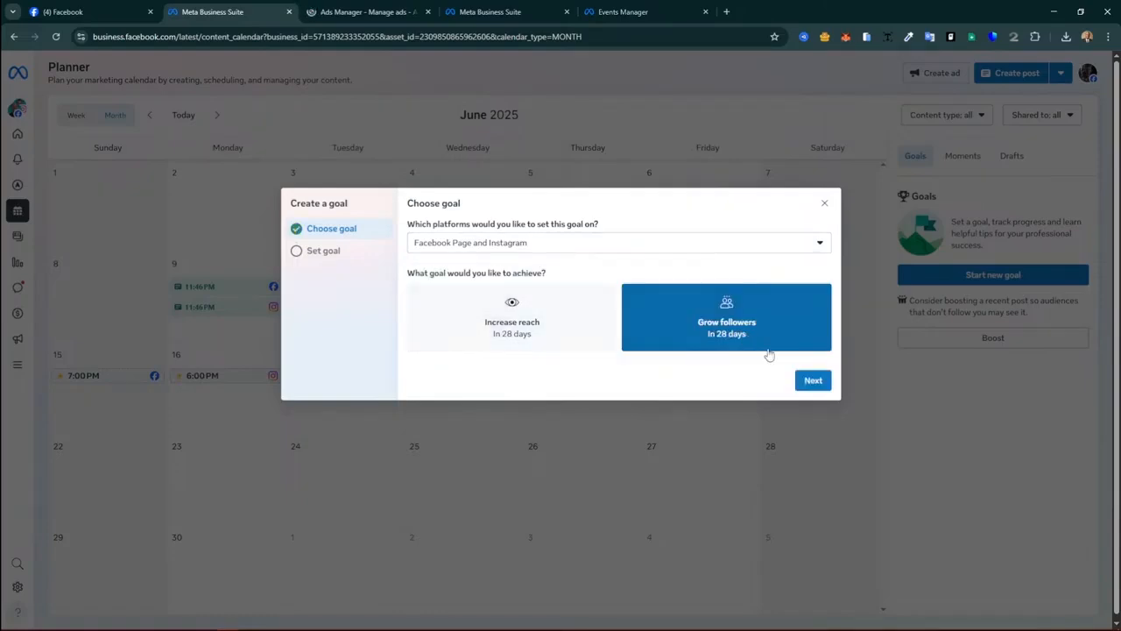
pyautogui.click(813, 382)
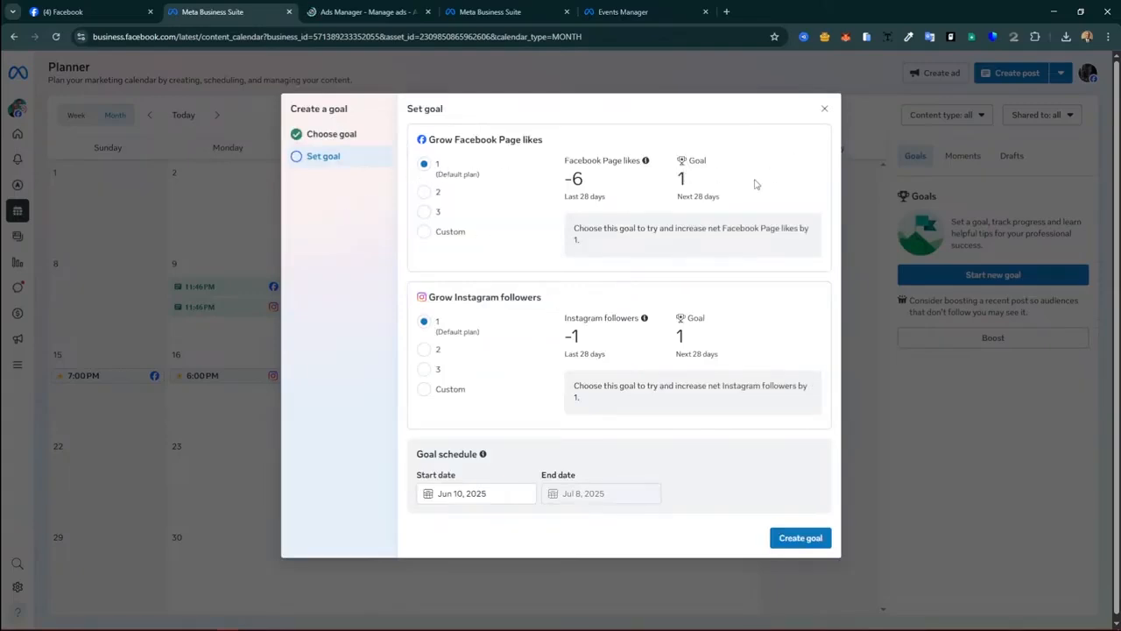
pyautogui.click(826, 111)
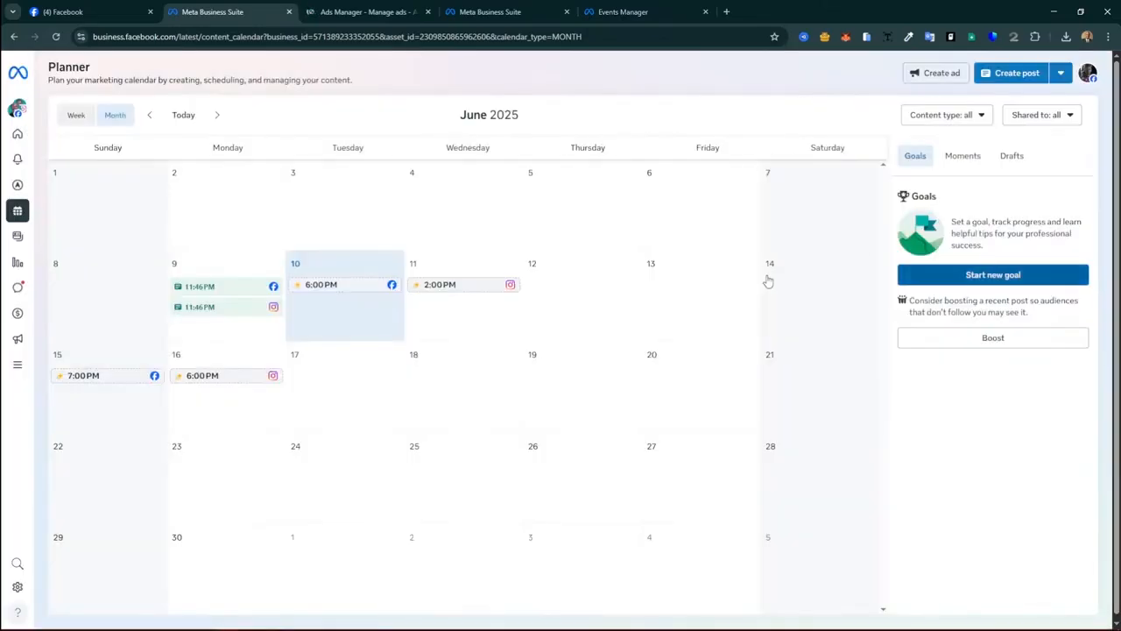
# Step: Browse the Content library's Scheduled, Drafts and Expiring posts tabs
pyautogui.click(35, 249)
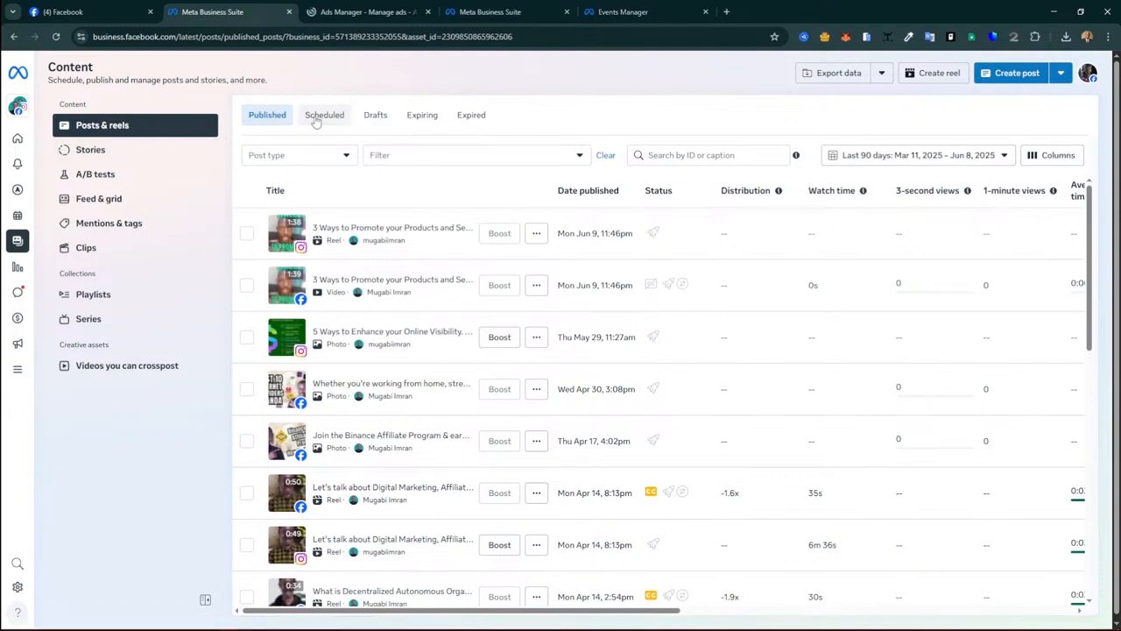
pyautogui.click(317, 119)
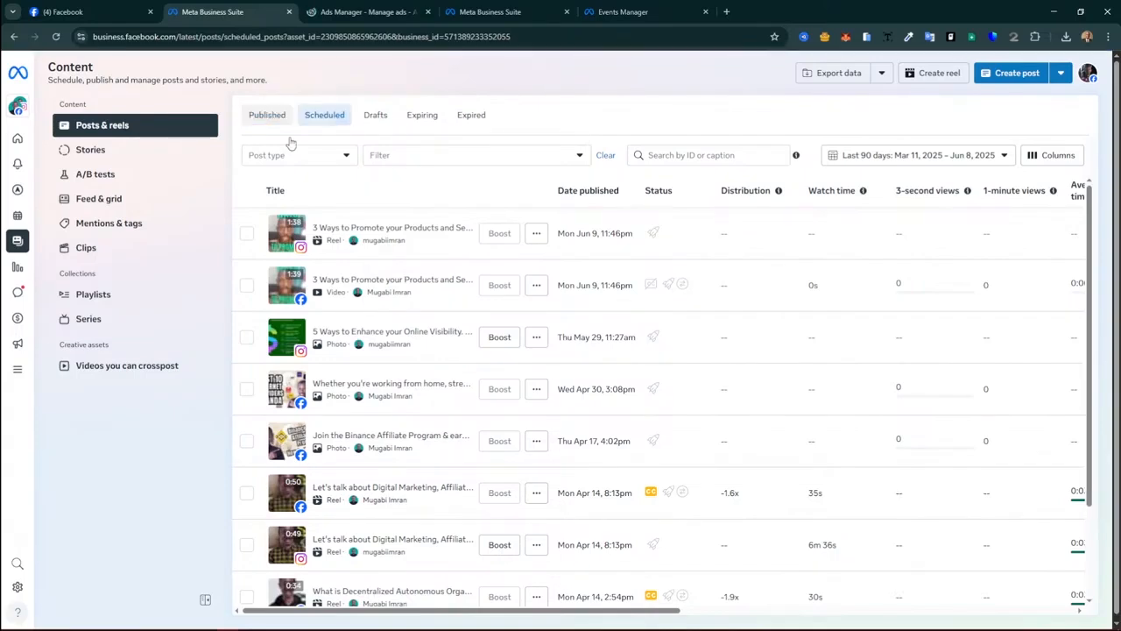
pyautogui.click(324, 118)
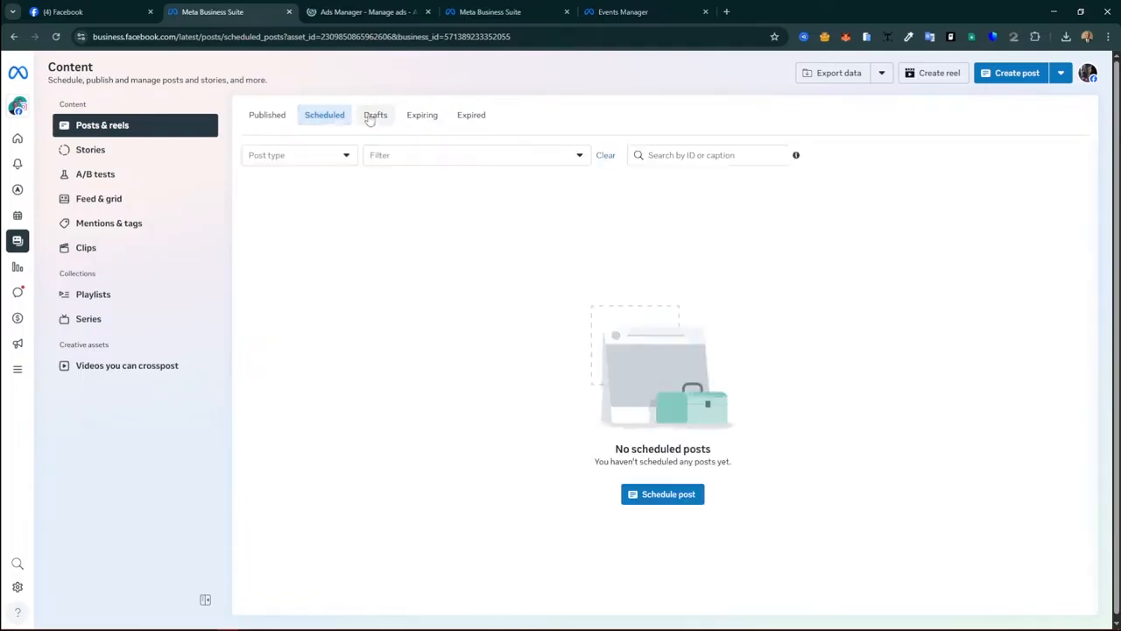
pyautogui.click(372, 118)
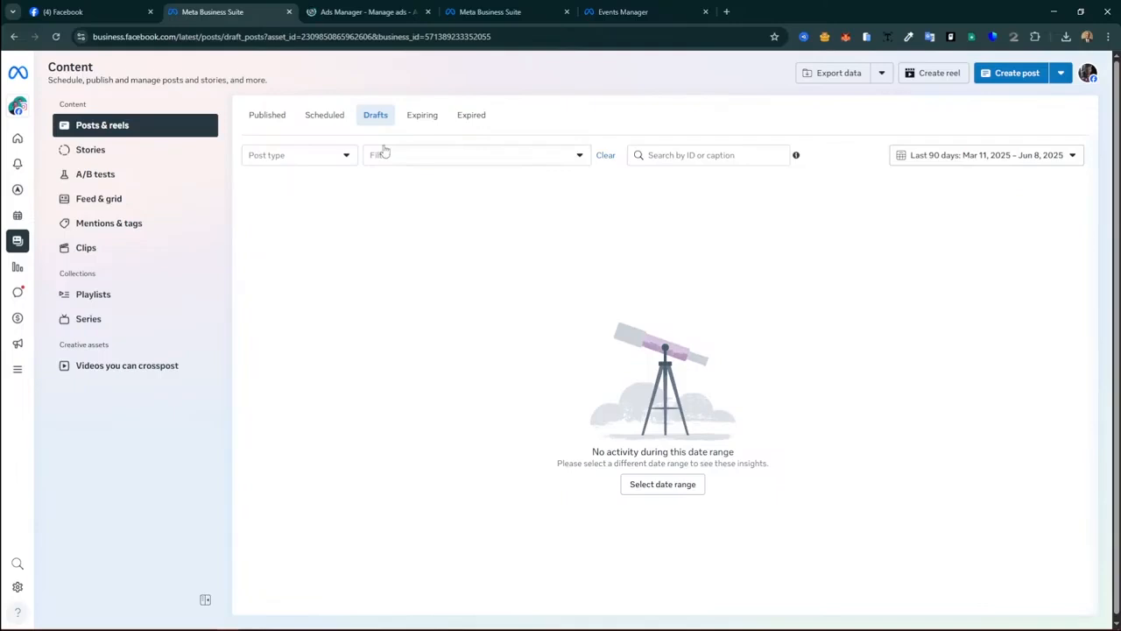
pyautogui.click(420, 118)
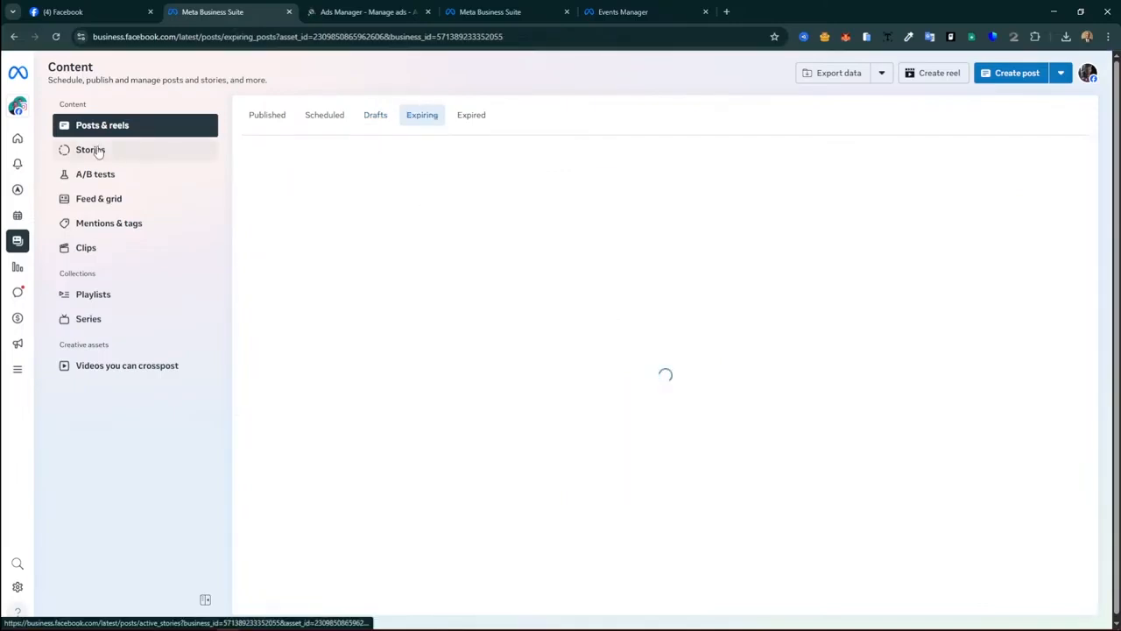
pyautogui.click(93, 153)
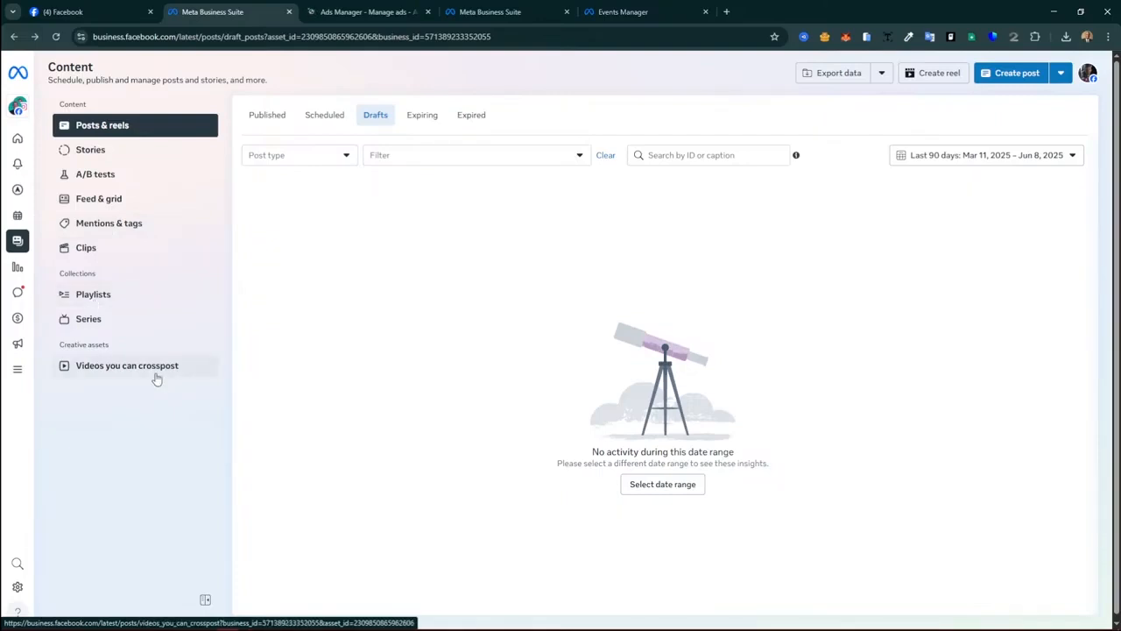
# Step: Open the Insights overview, dismiss its walkthrough tips, scroll to Recent content, and open Plan
pyautogui.click(18, 269)
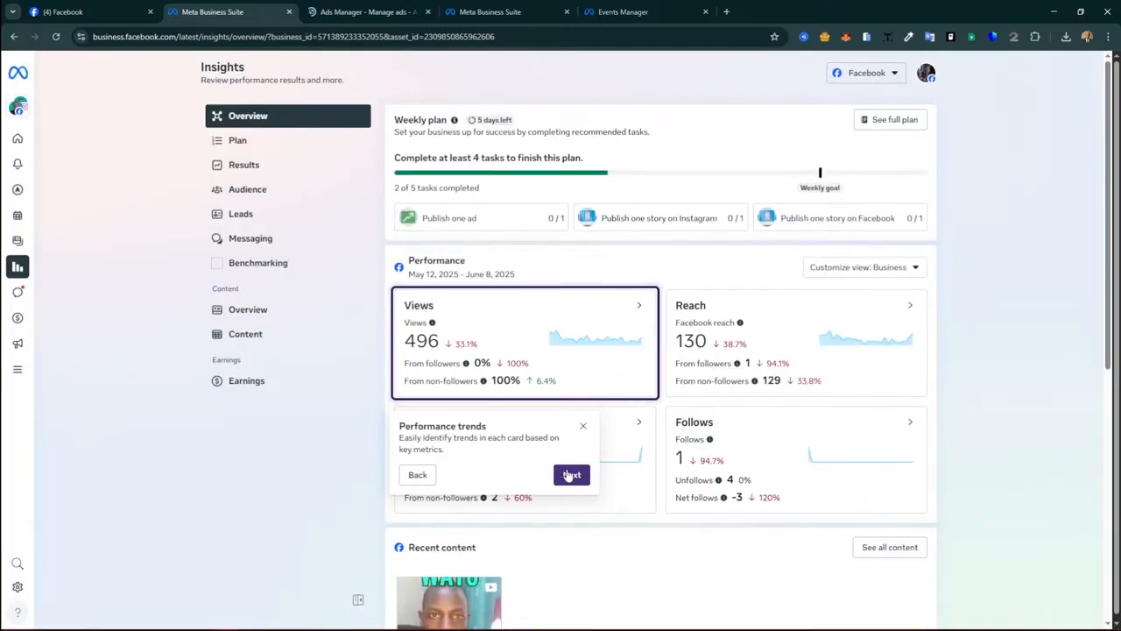
pyautogui.click(571, 476)
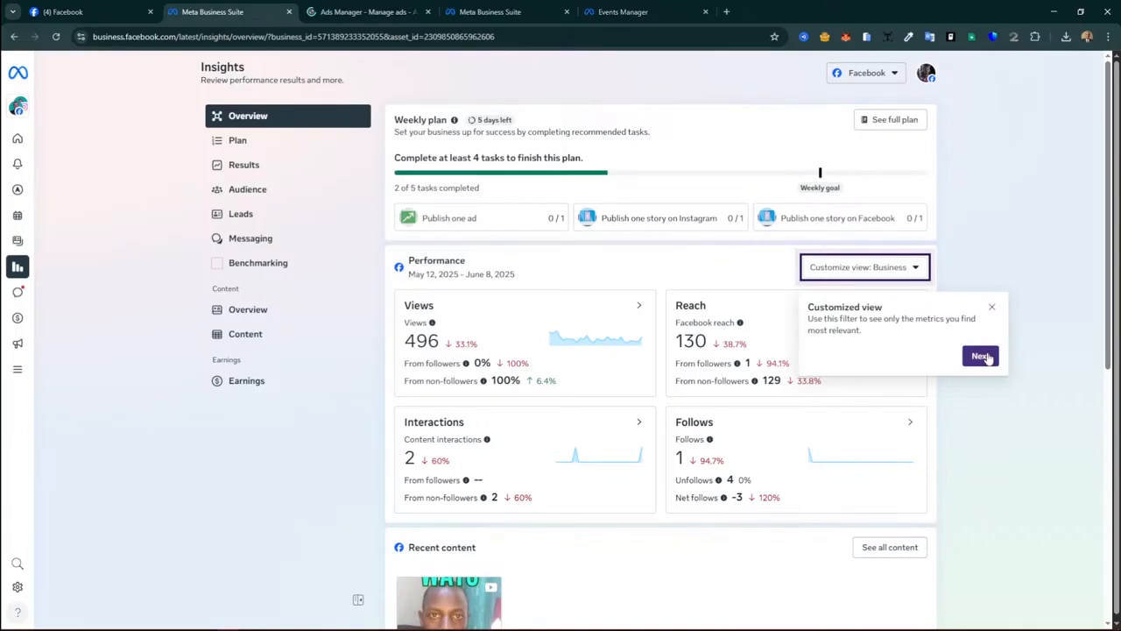
pyautogui.click(981, 356)
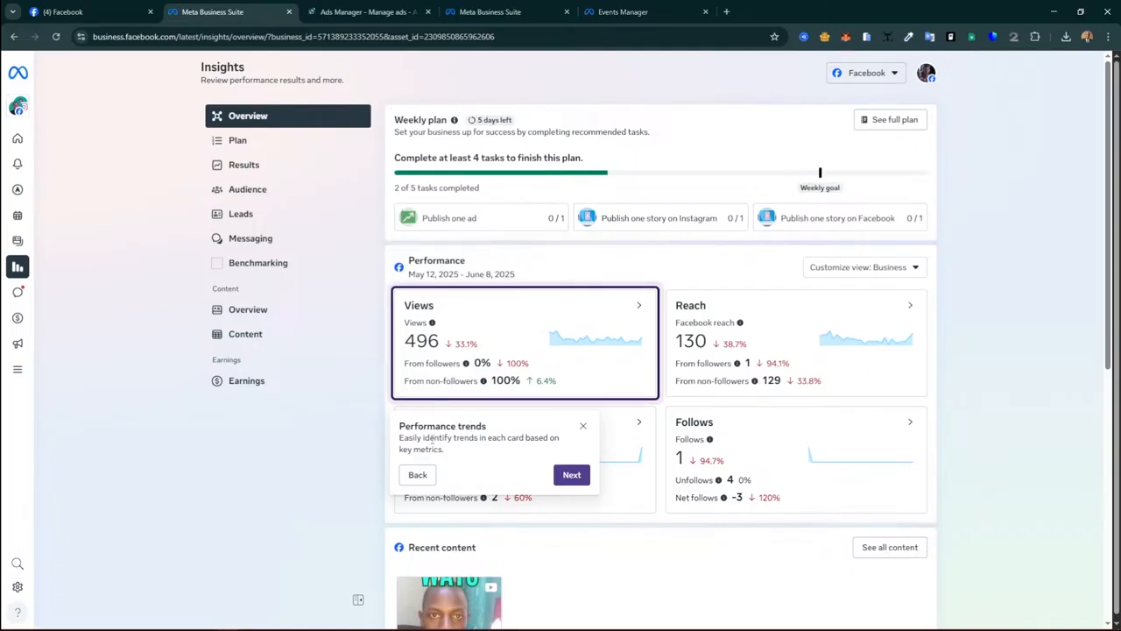
pyautogui.click(571, 476)
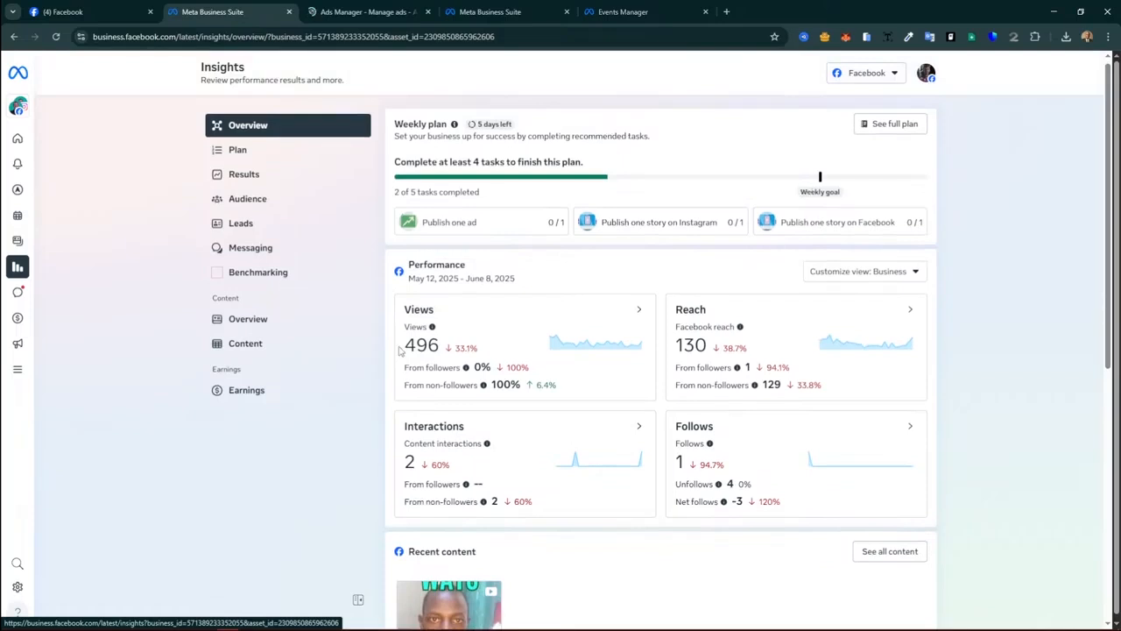
pyautogui.scroll(-3, 399, 349)
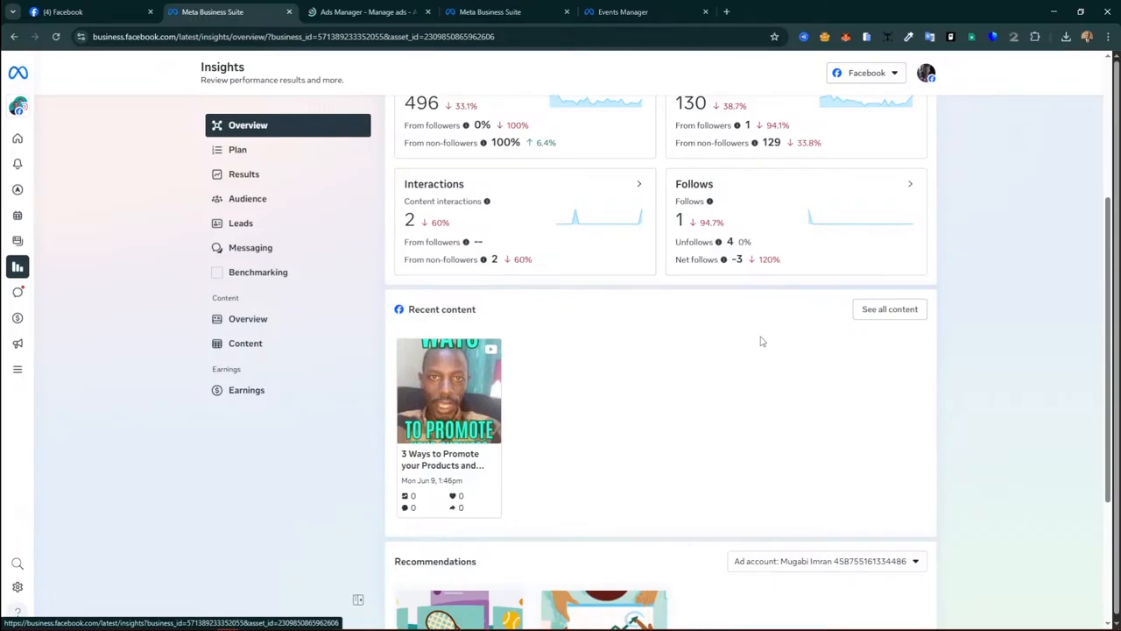
pyautogui.click(355, 150)
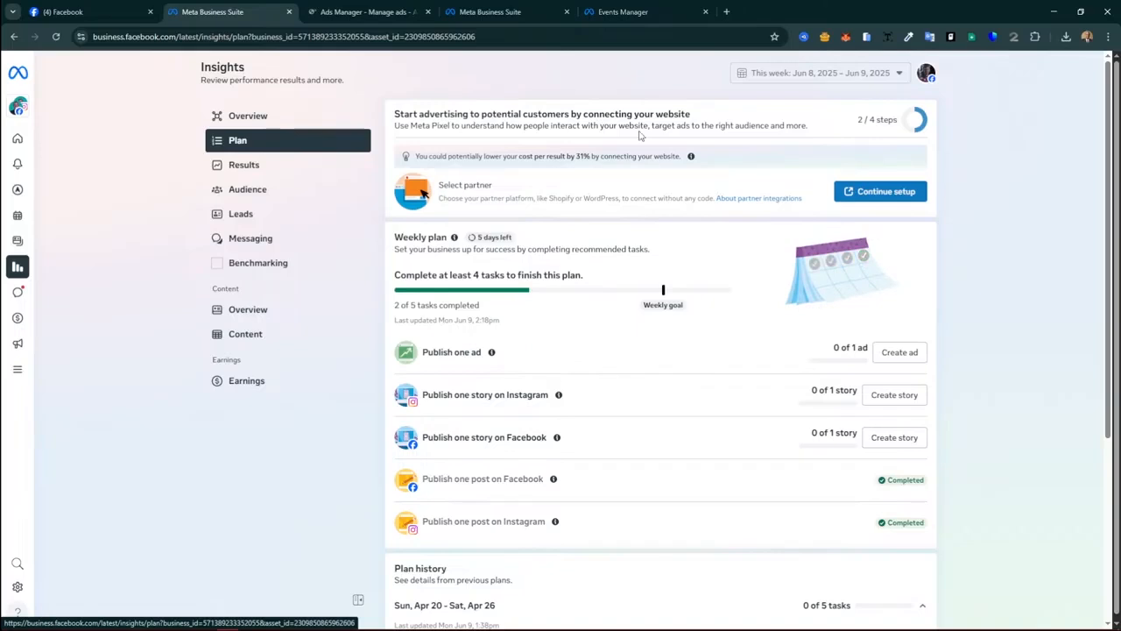
pyautogui.scroll(-3, 680, 379)
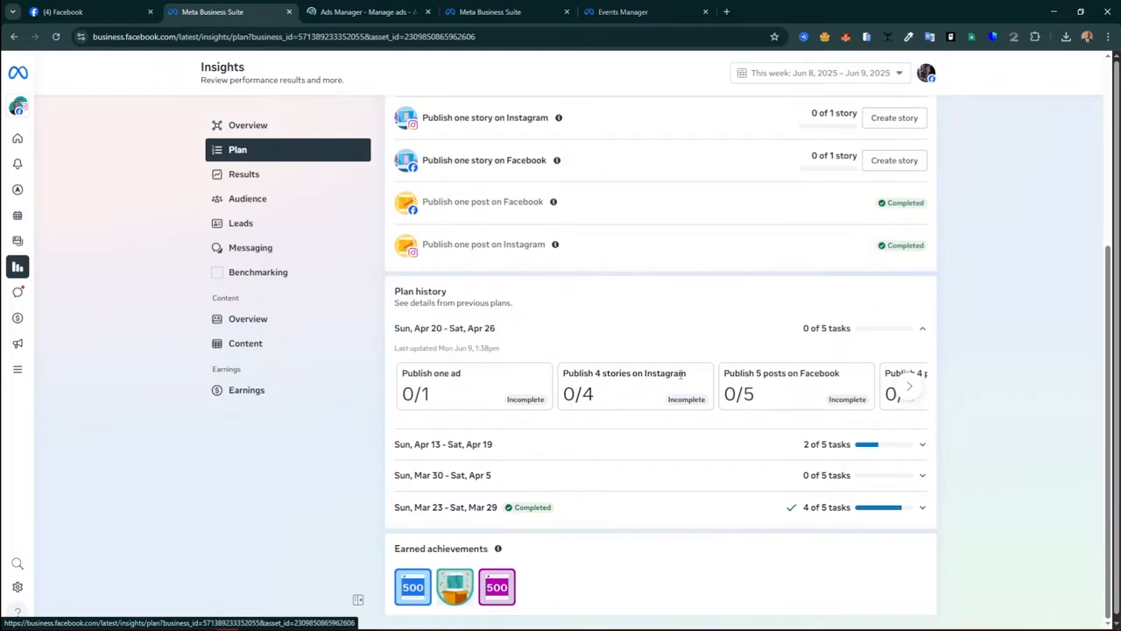
pyautogui.scroll(3, 681, 374)
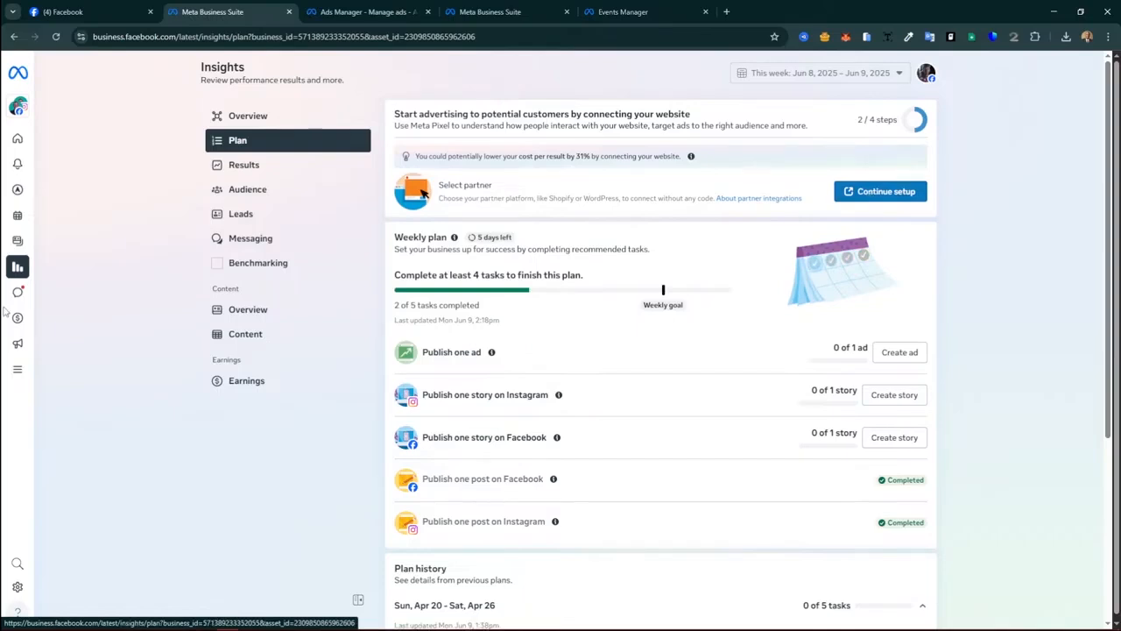
# Step: Open the Insights Results charts, then switch to the Audience page with age, gender and location breakdowns
pyautogui.click(297, 177)
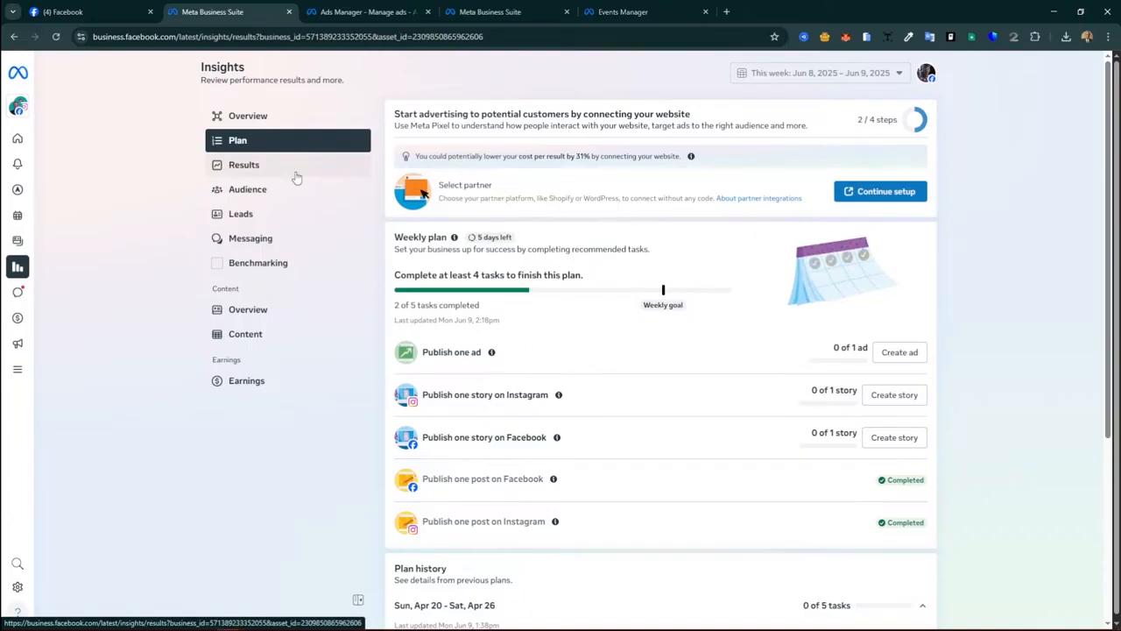
pyautogui.click(295, 175)
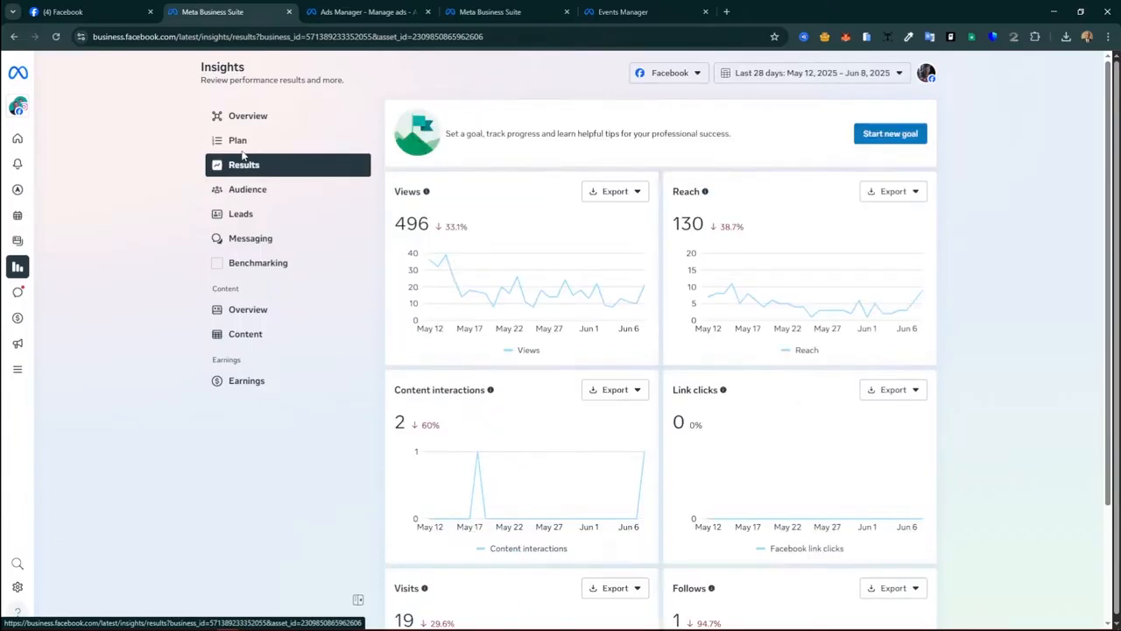
pyautogui.click(241, 145)
# Step: Switch the Insights Audience view to the Potential audience tab for the last 28 days
pyautogui.scroll(-2, 419, 392)
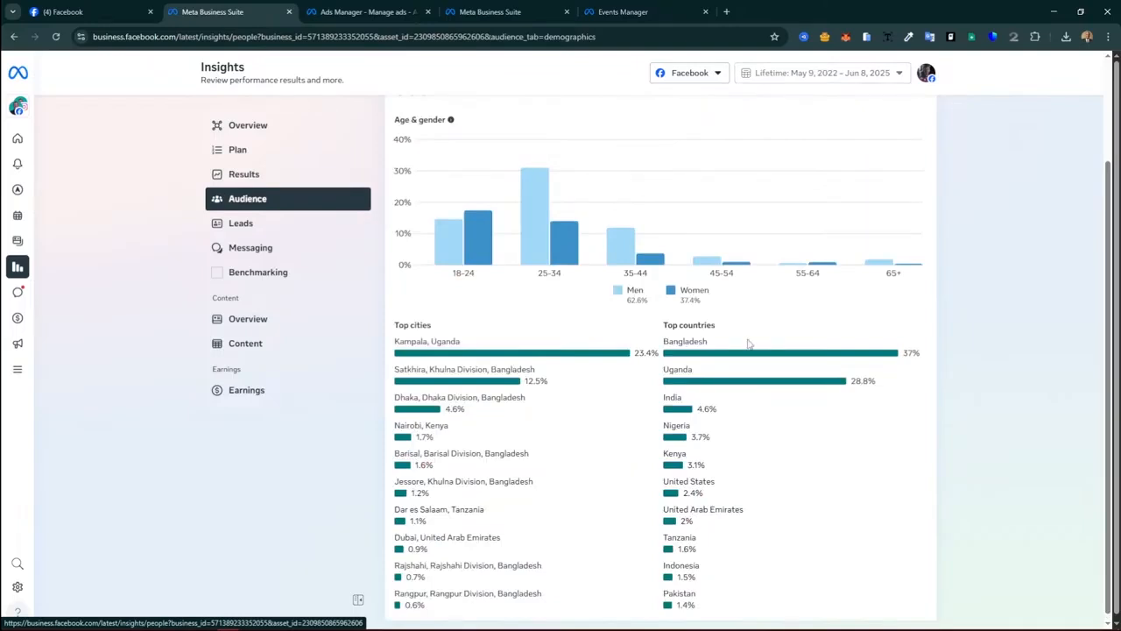
pyautogui.scroll(2, 495, 164)
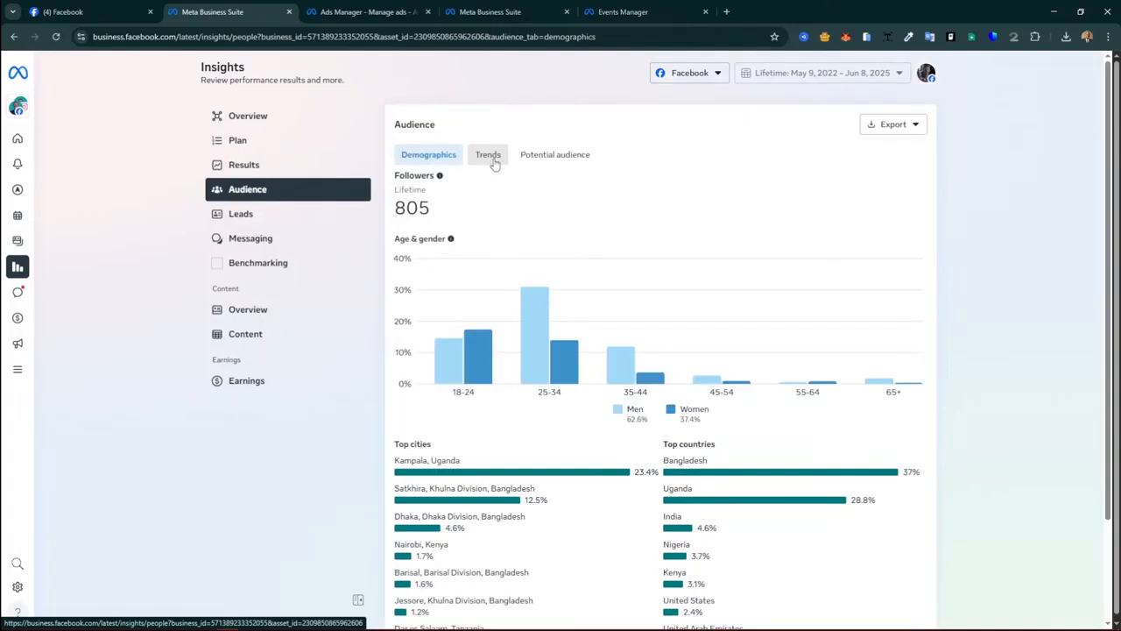
pyautogui.click(555, 154)
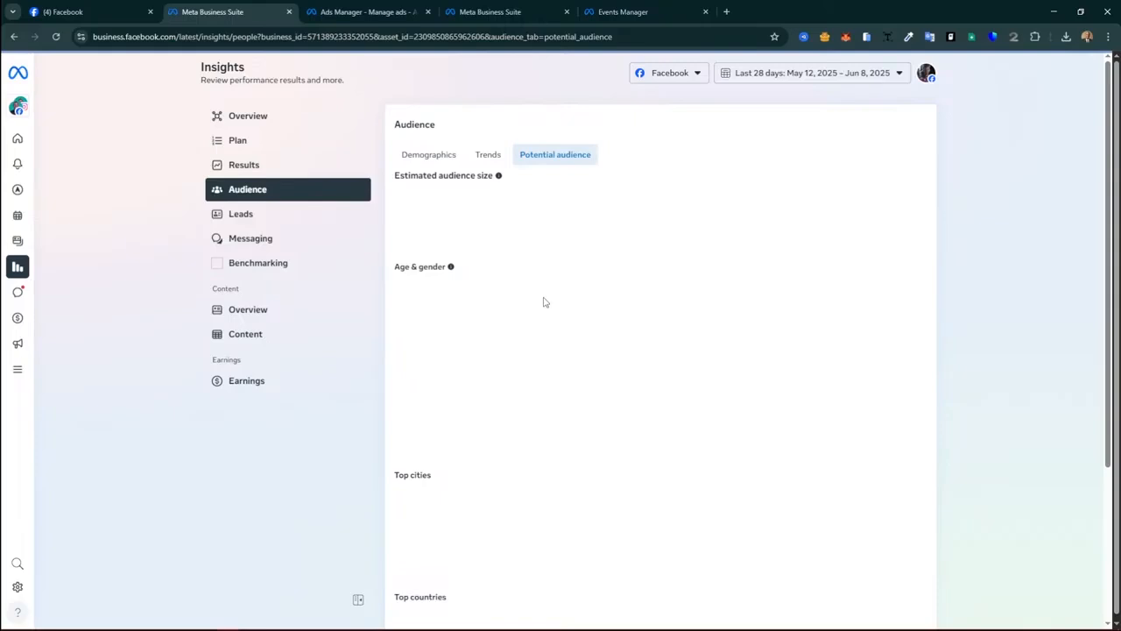
# Step: Review the 2,700,000–3,200,000 potential audience estimate, then open the Leads and Content Overview insights
pyautogui.moveTo(12, 276)
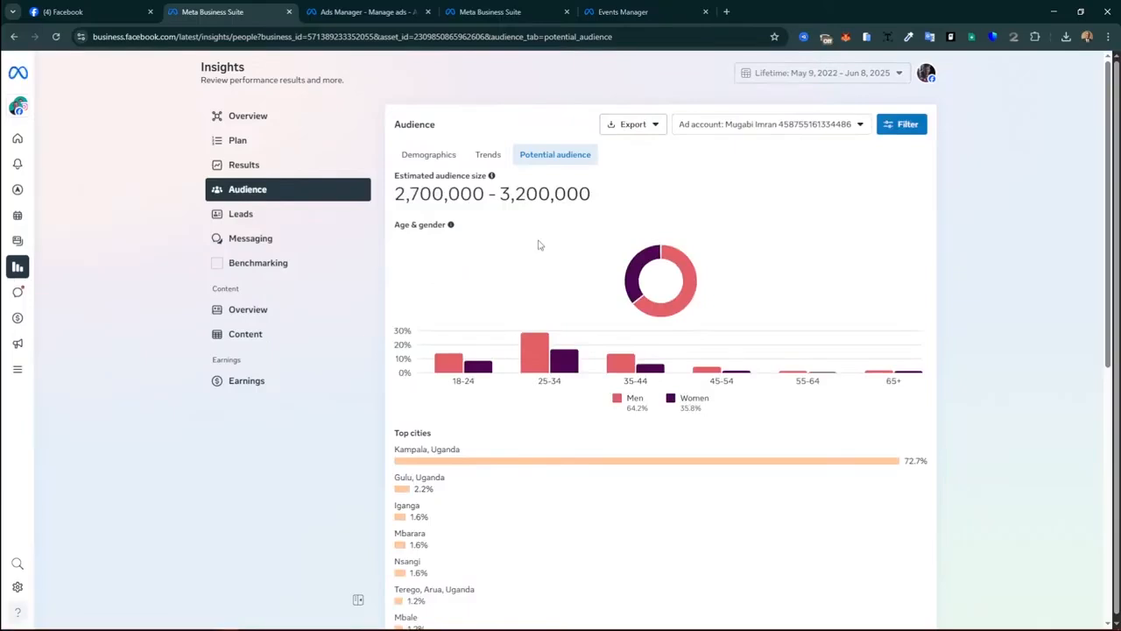
pyautogui.scroll(-3, 526, 351)
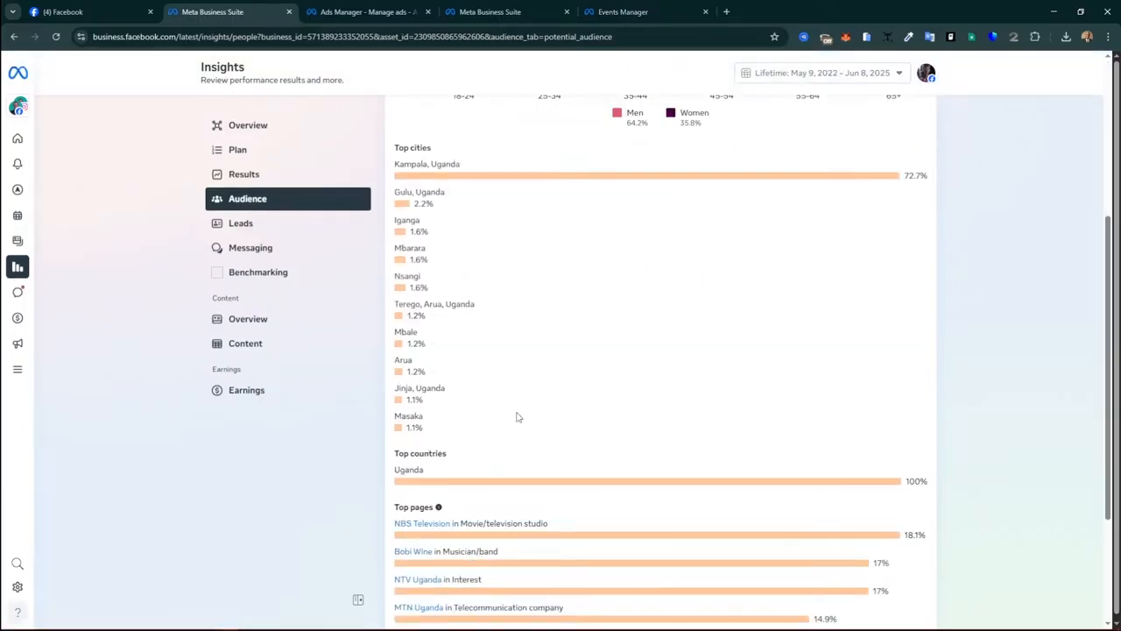
pyautogui.scroll(-2, 516, 418)
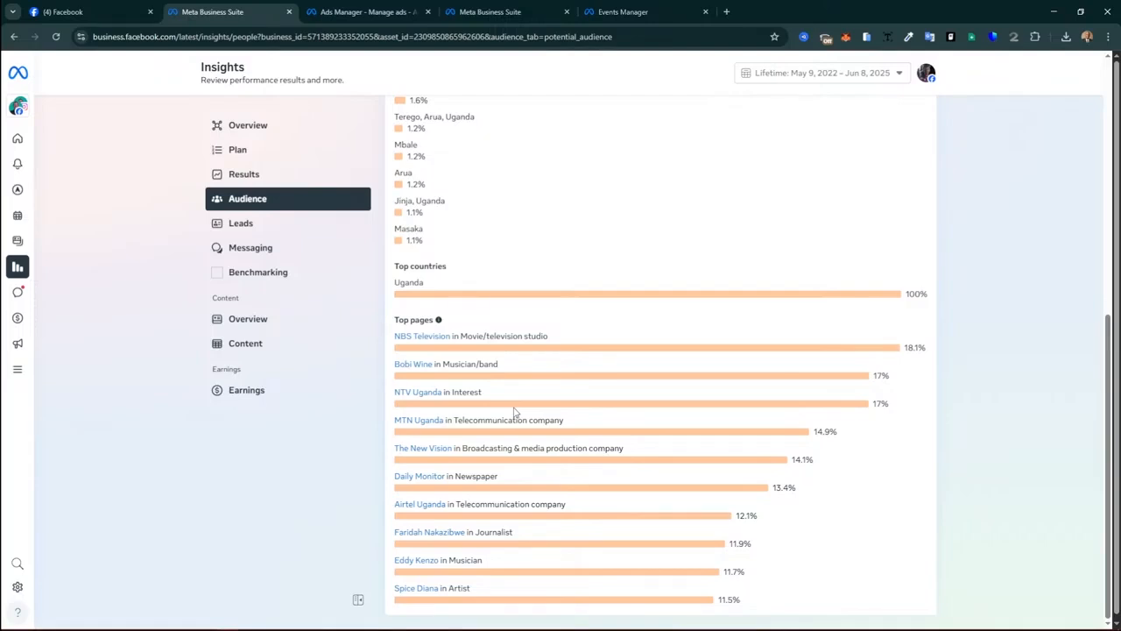
pyautogui.scroll(5, 515, 411)
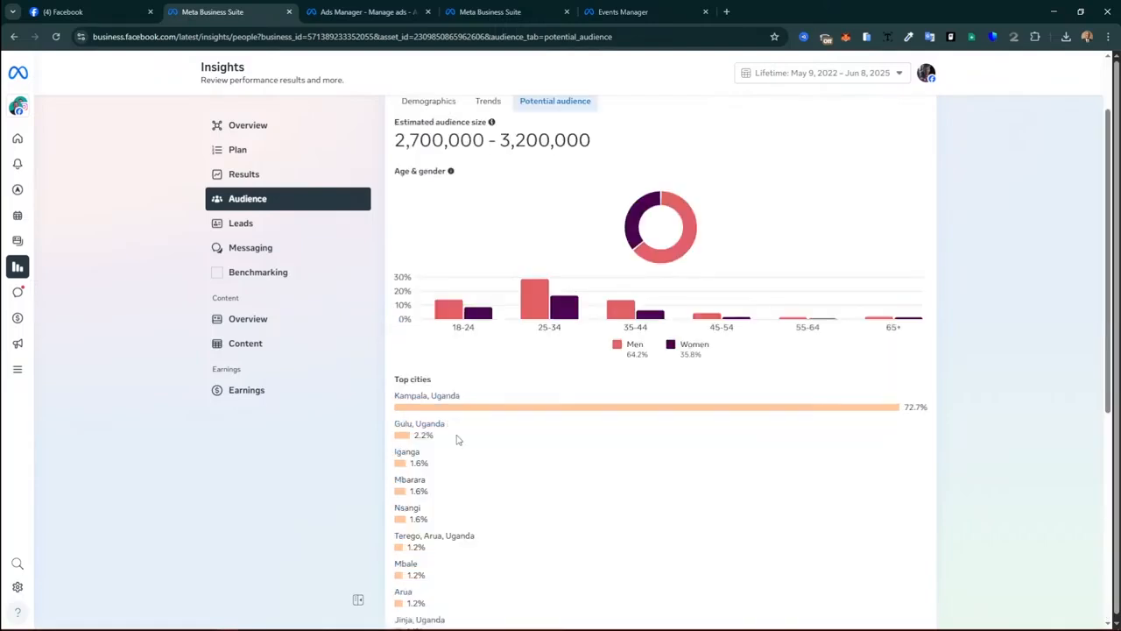
pyautogui.click(240, 224)
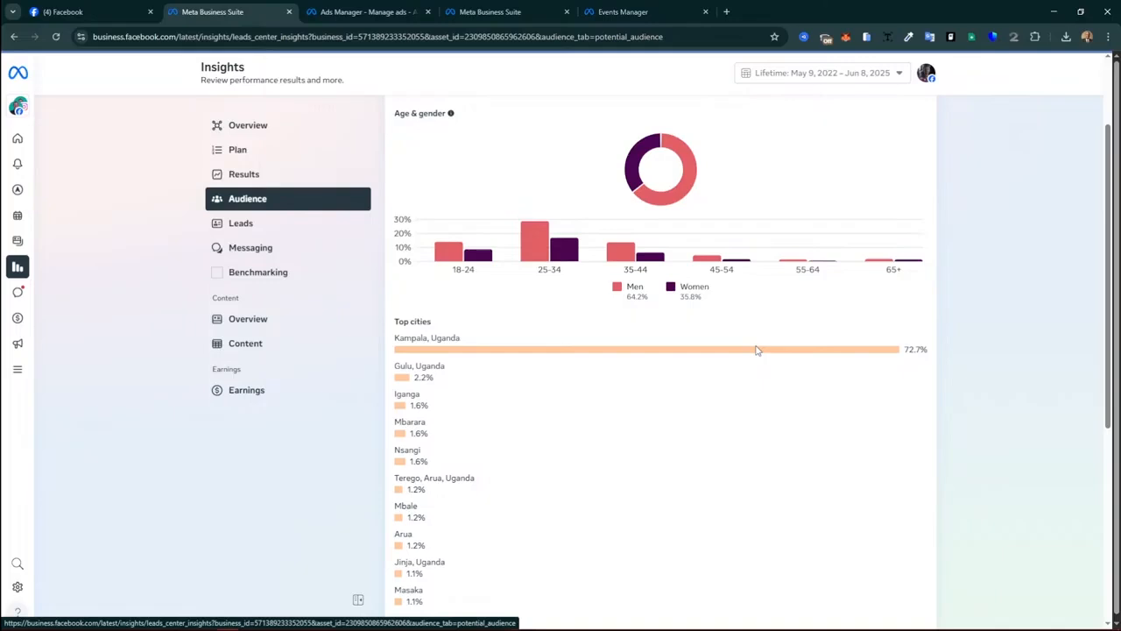
pyautogui.click(273, 320)
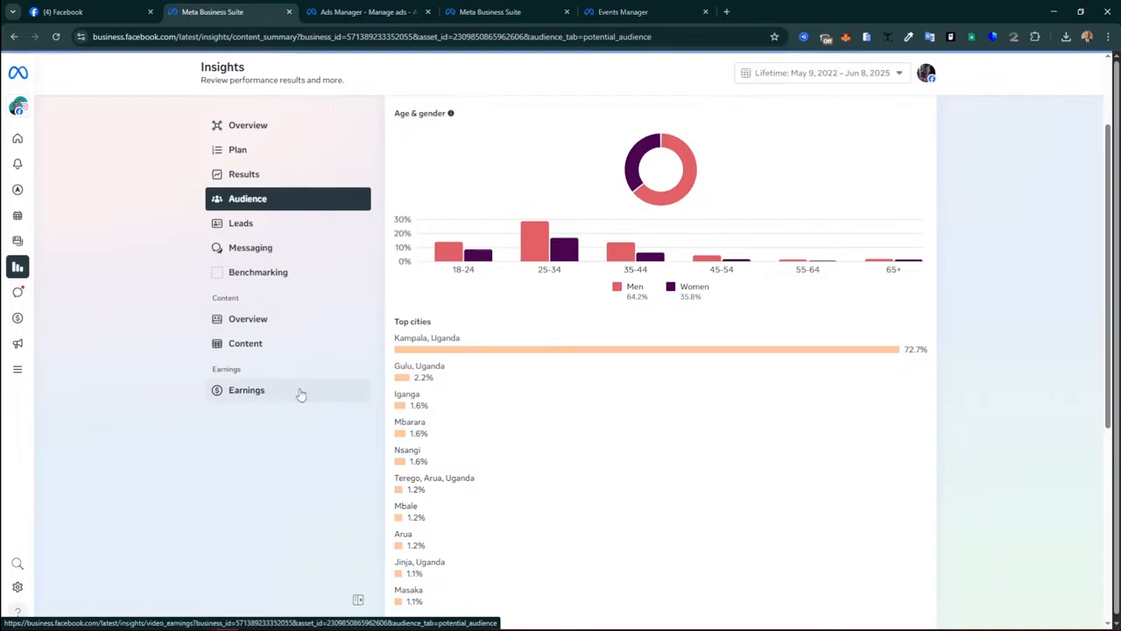
# Step: Open Earnings insights, then go to the Inbox's WhatsApp section for shared account setup
pyautogui.click(300, 395)
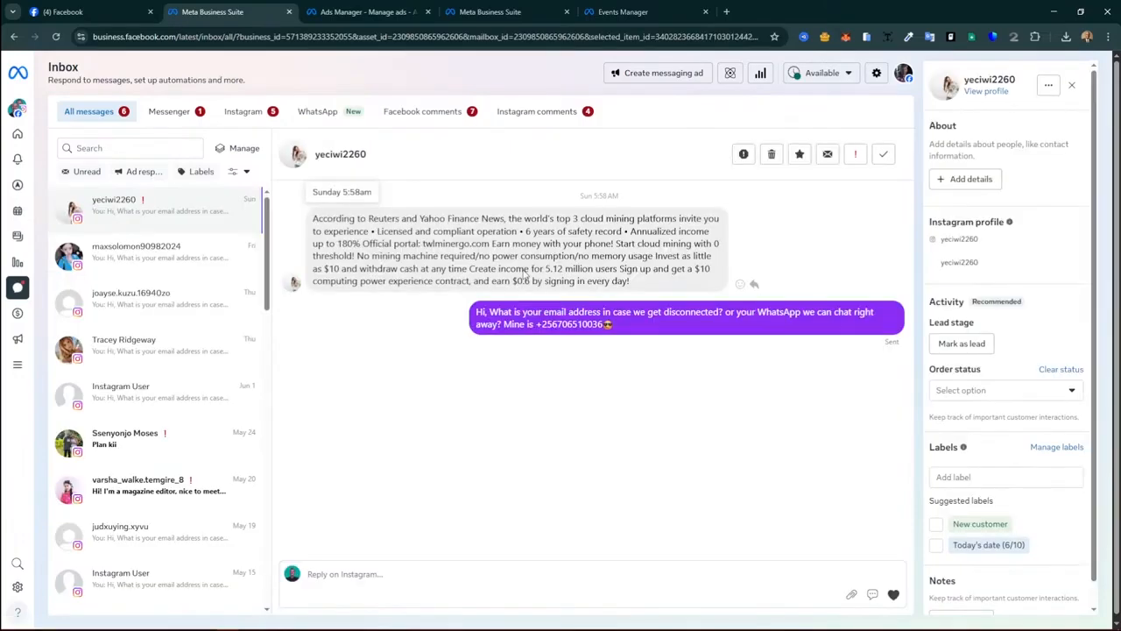
pyautogui.moveTo(92, 298)
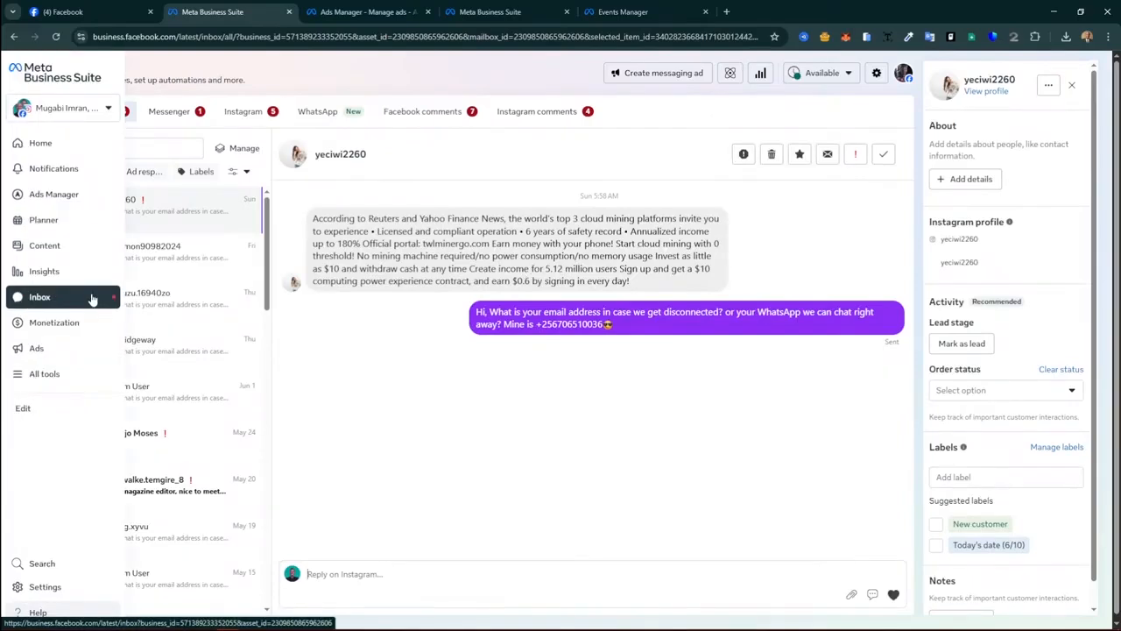
pyautogui.click(319, 112)
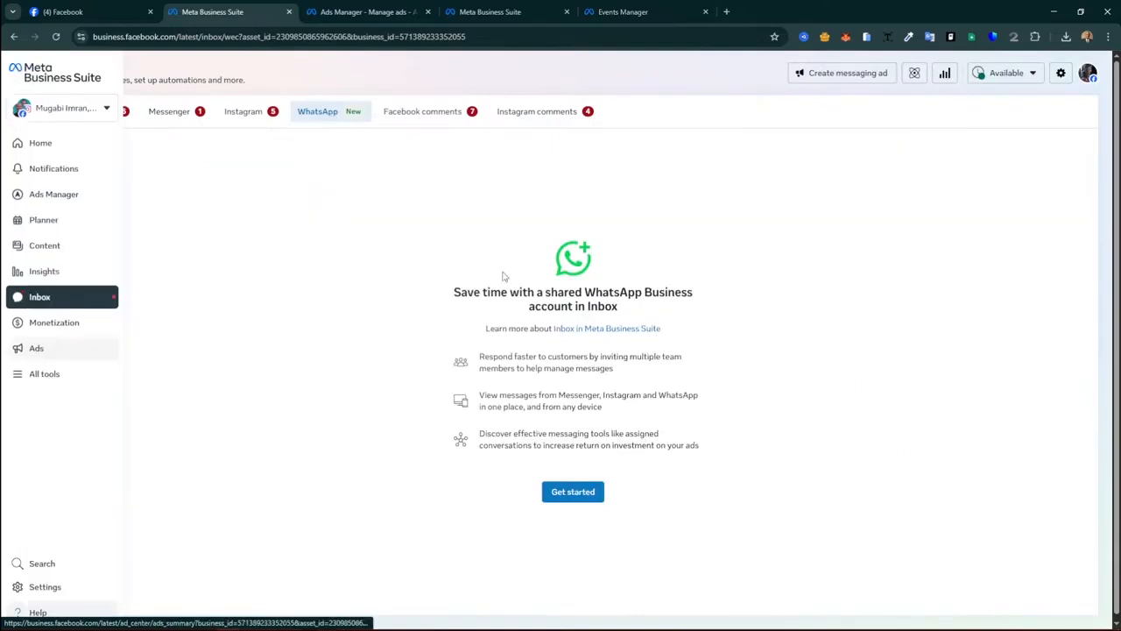
# Step: Browse the Monetization overview, In-stream Ads, Stars and Branded Content pages, then open the Ads summary
pyautogui.click(32, 325)
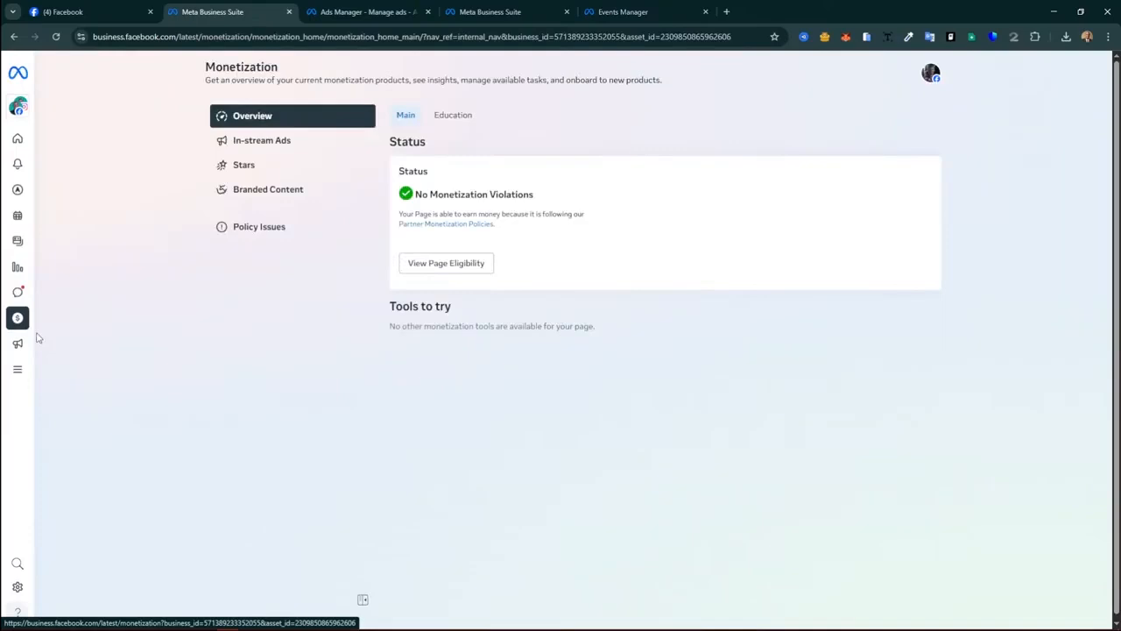
pyautogui.click(249, 147)
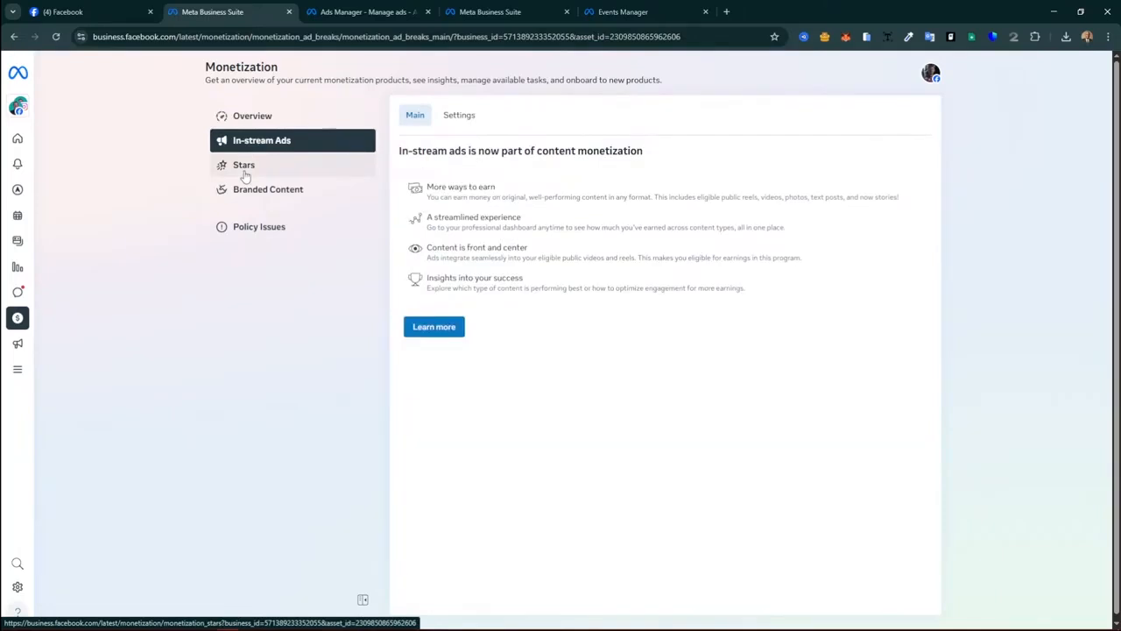
pyautogui.click(246, 174)
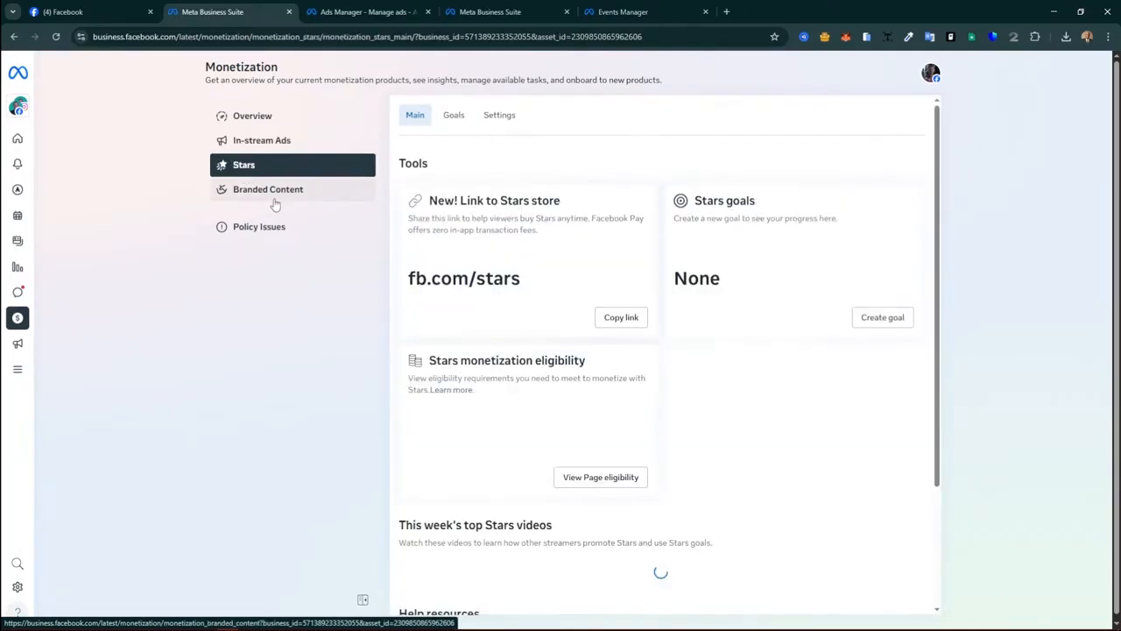
pyautogui.click(274, 202)
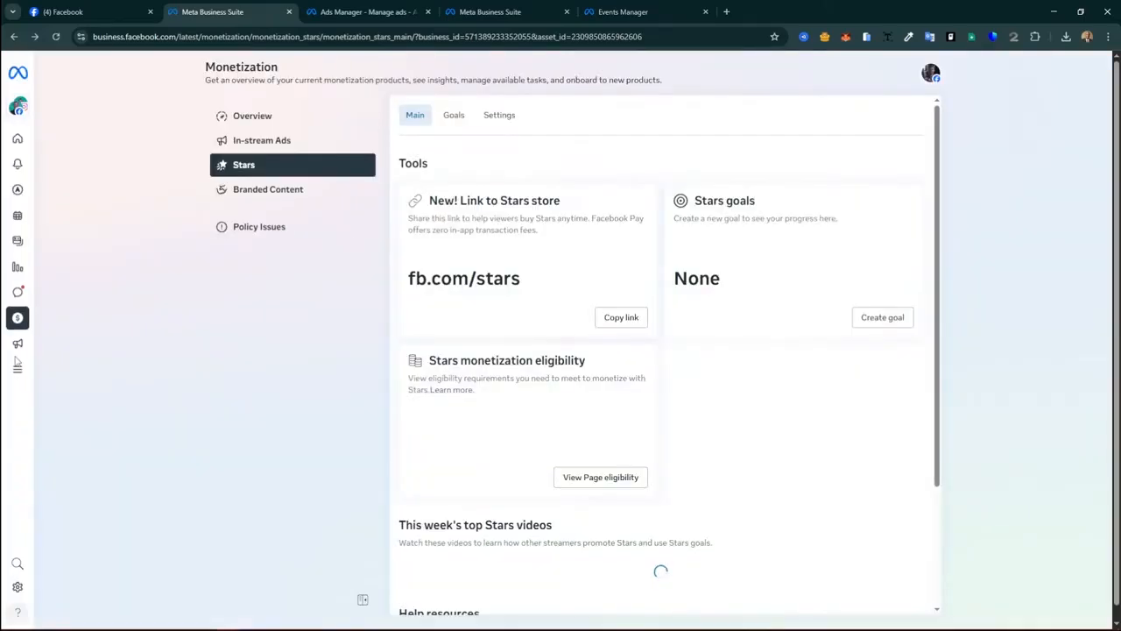
pyautogui.click(17, 344)
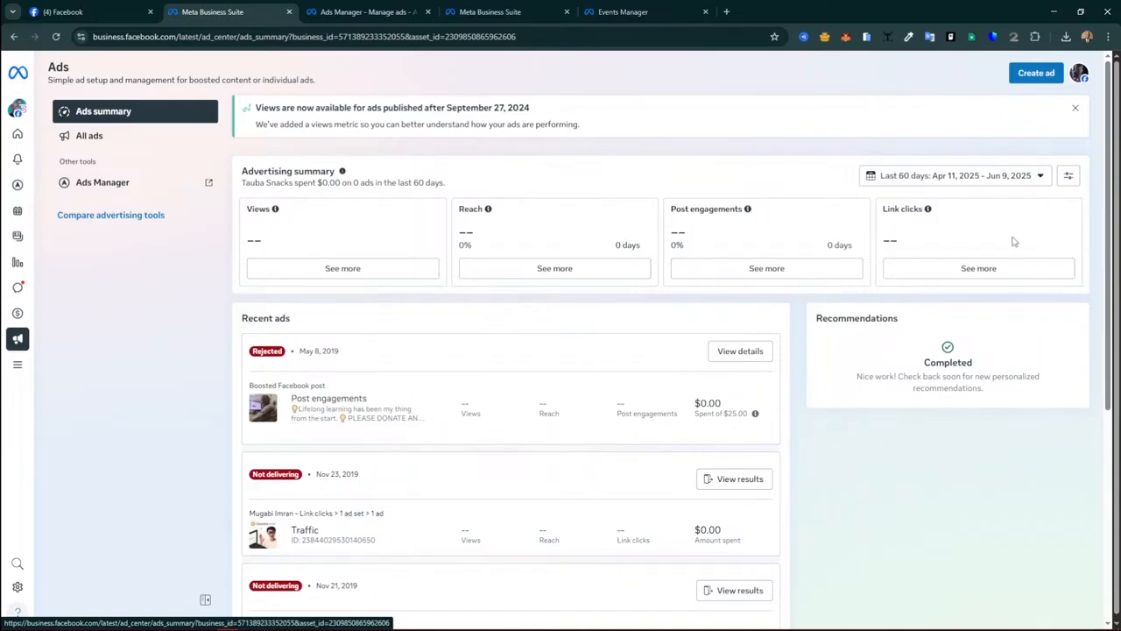
pyautogui.scroll(-4, 515, 394)
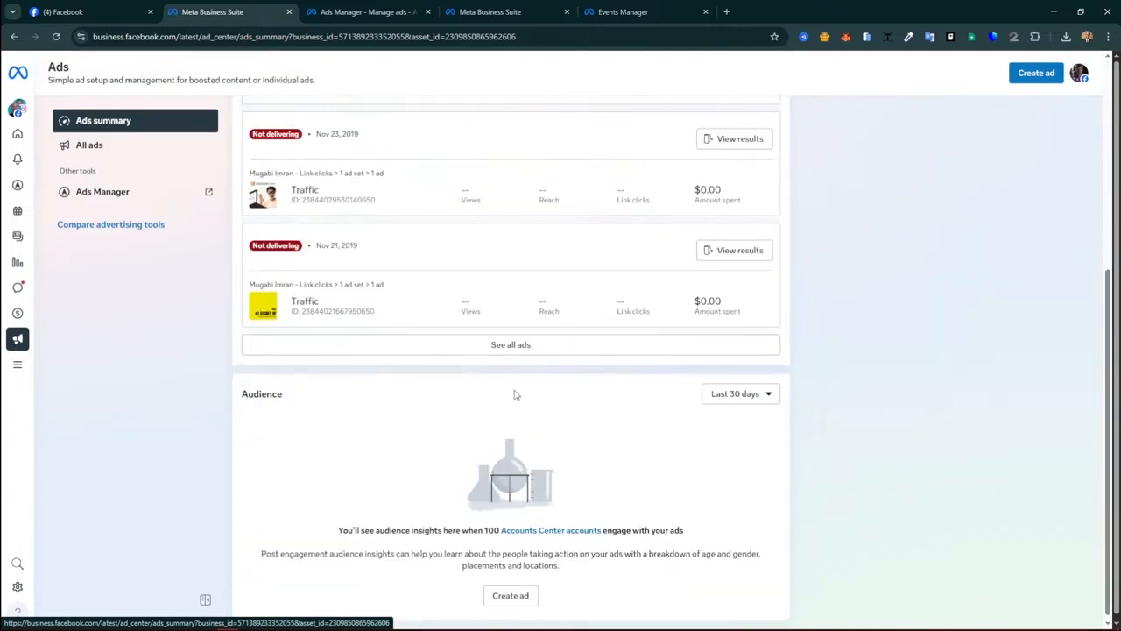
pyautogui.scroll(4, 515, 394)
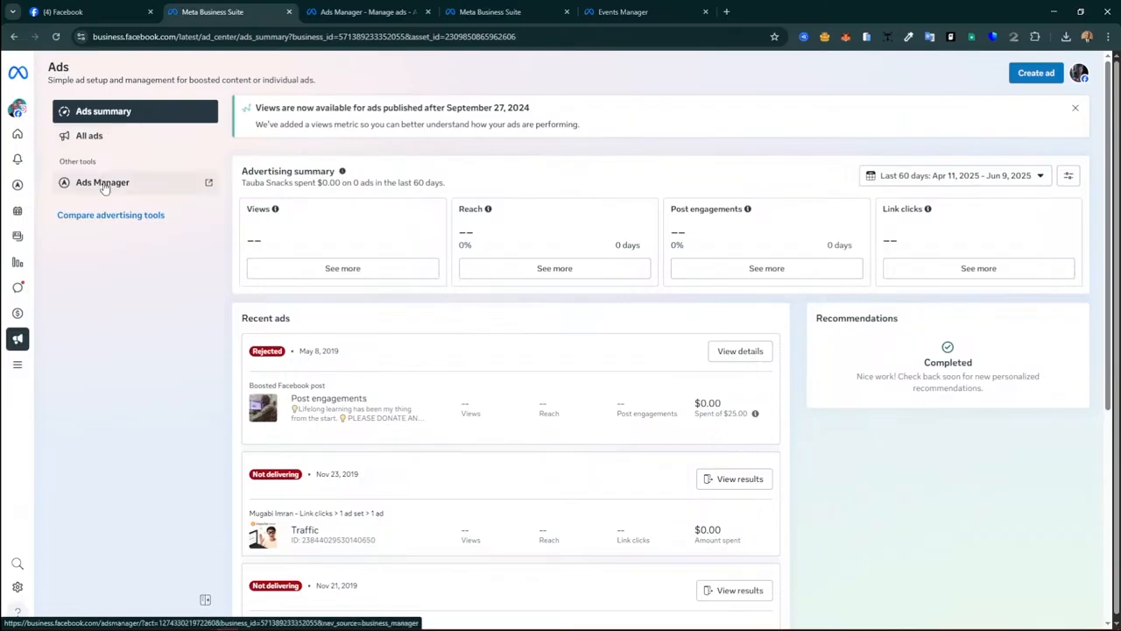
pyautogui.click(18, 364)
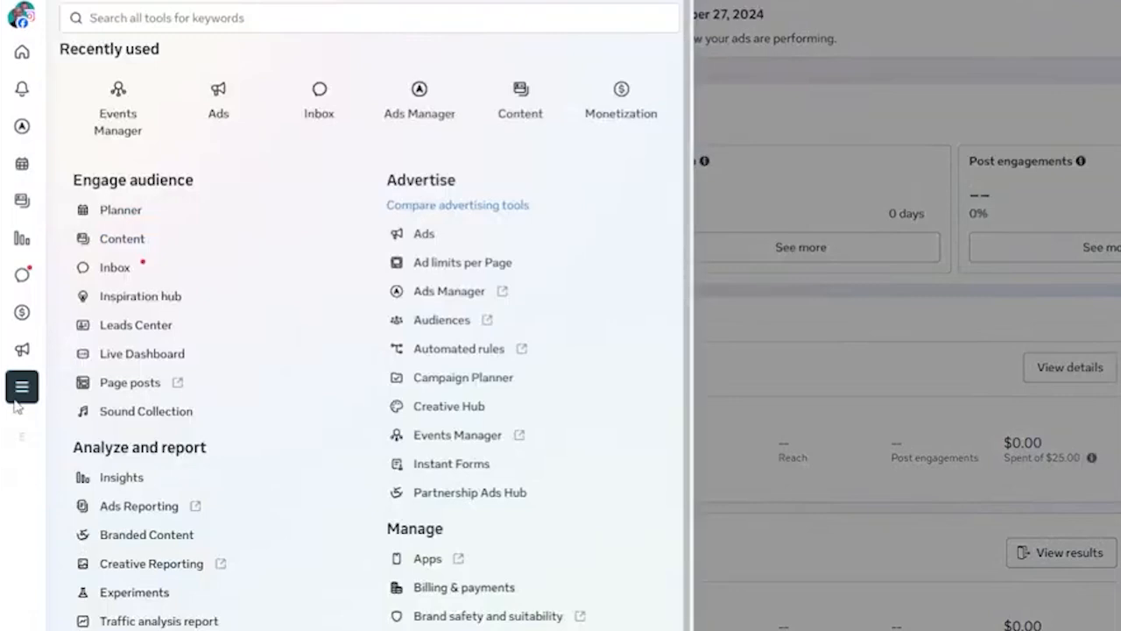
pyautogui.moveTo(56, 405)
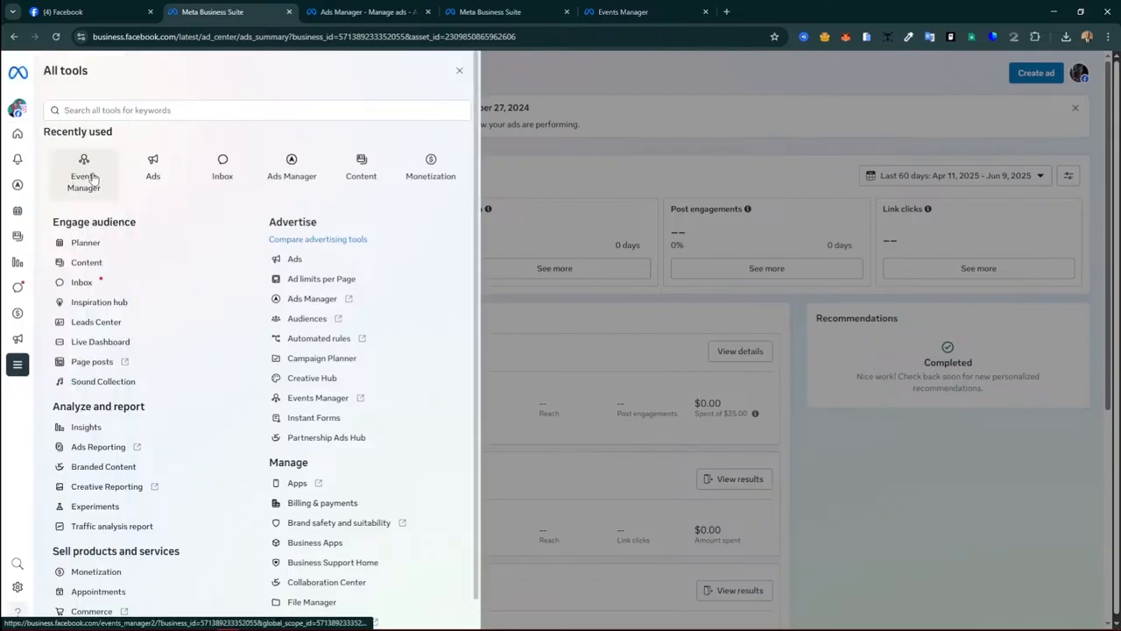
pyautogui.scroll(-1, 106, 197)
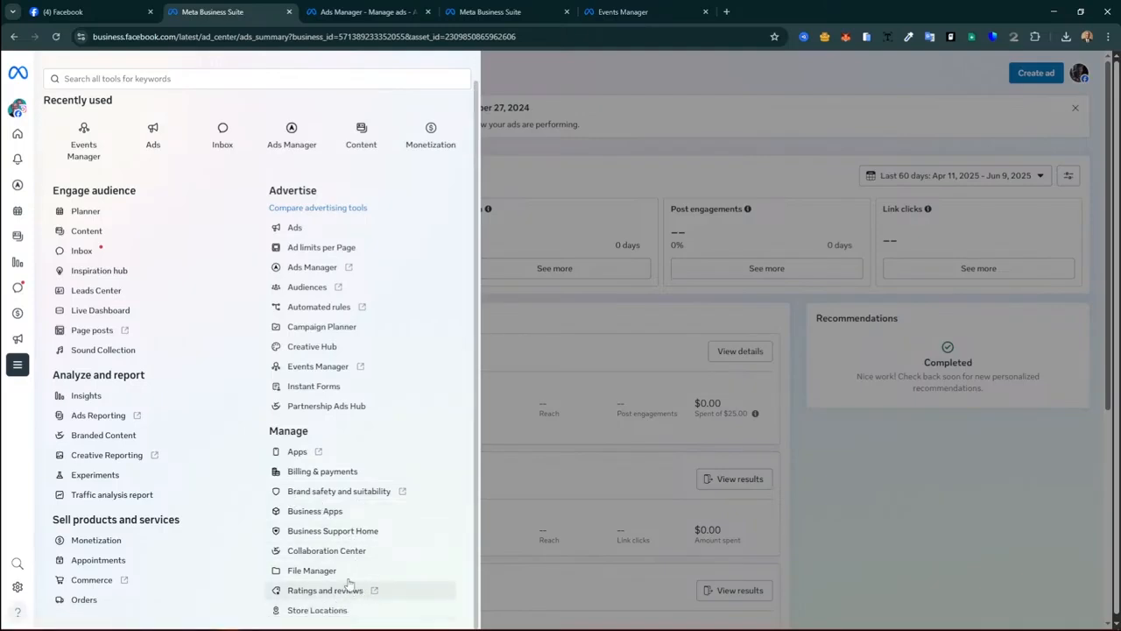
pyautogui.scroll(1, 350, 454)
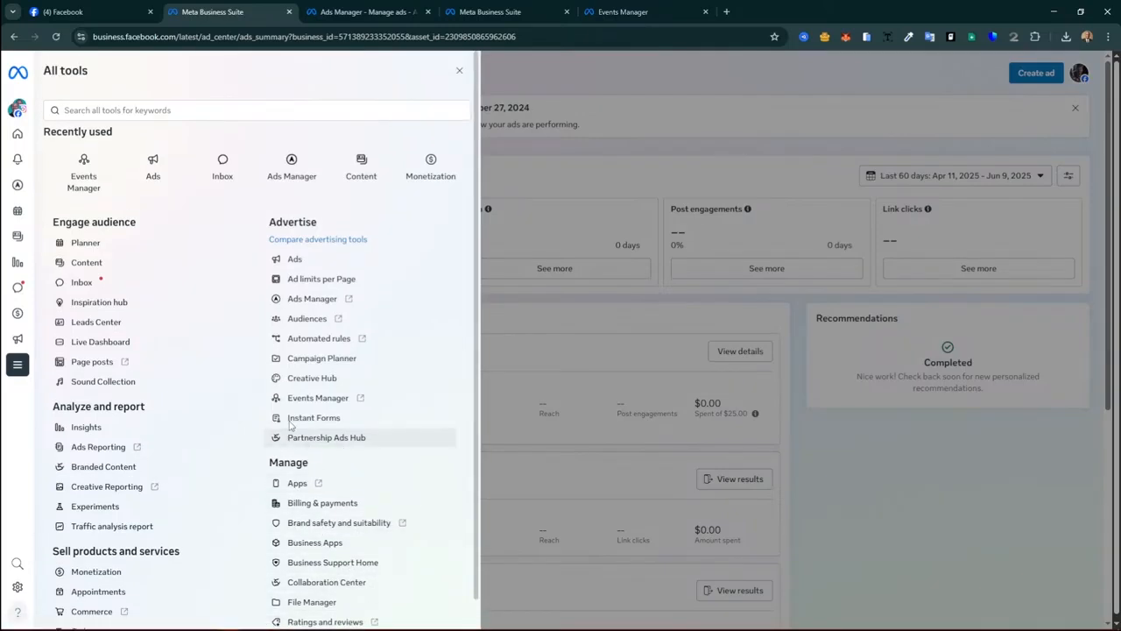
# Step: Launch Events Manager in a new tab, showing the Canva PRO_Pixel awaiting activity
pyautogui.click(334, 400)
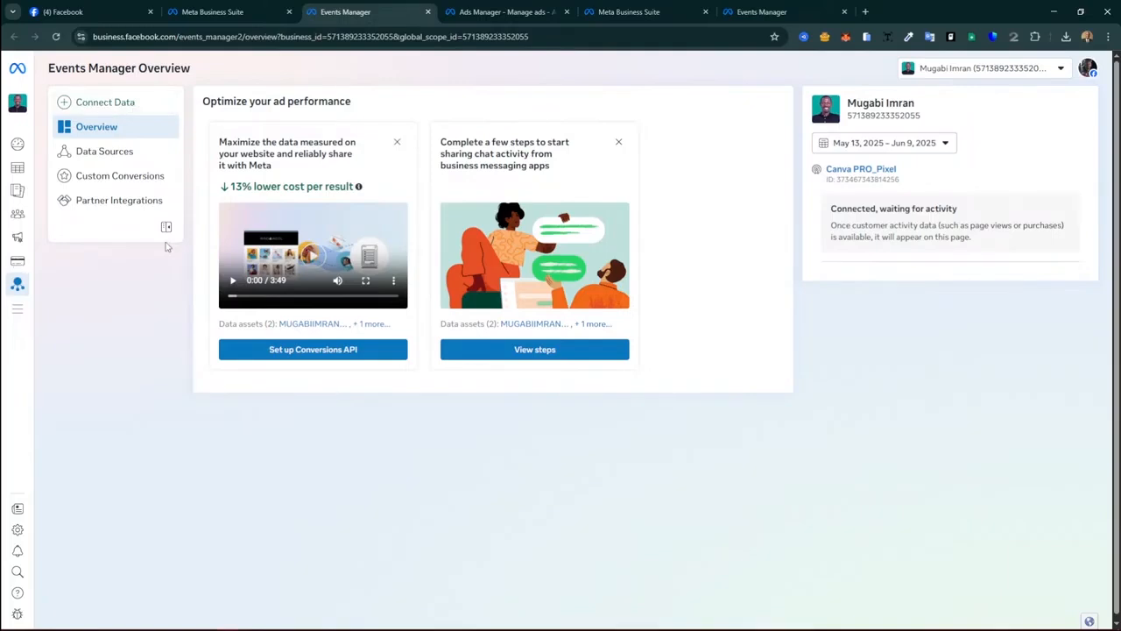
pyautogui.moveTo(10, 259)
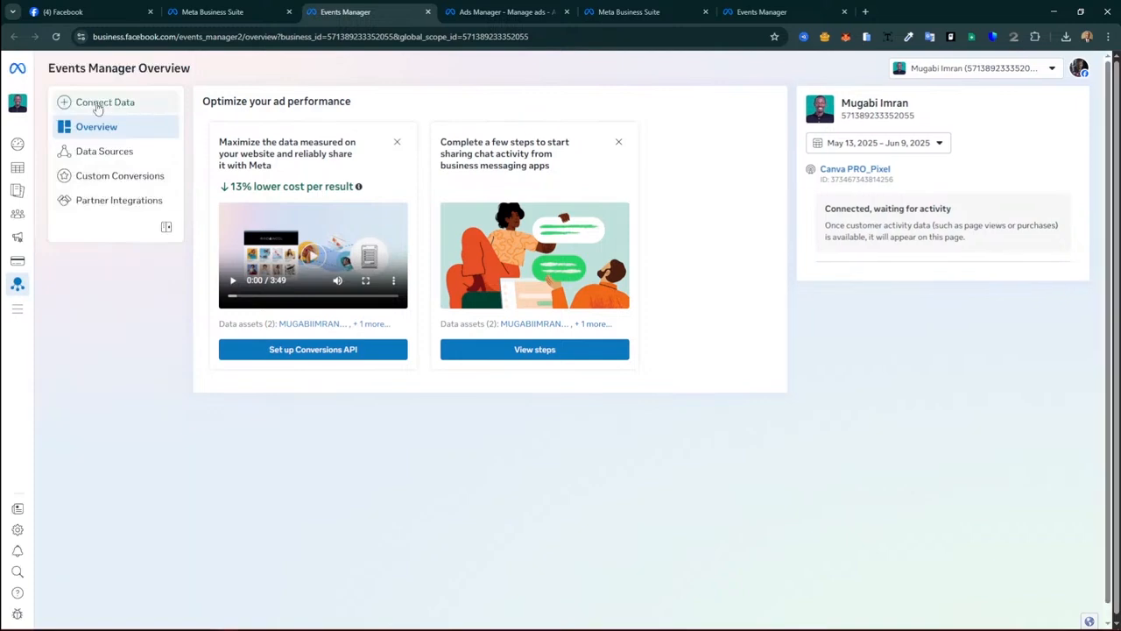
# Step: Begin Connect Data and choose Web as the new data source type
pyautogui.click(98, 103)
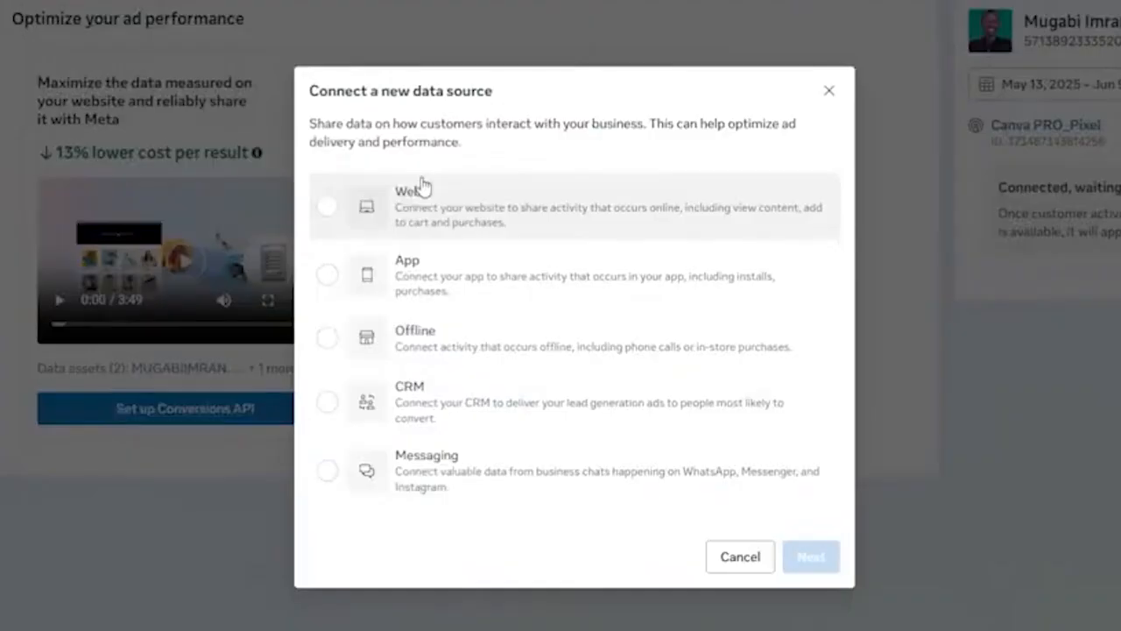
pyautogui.click(526, 206)
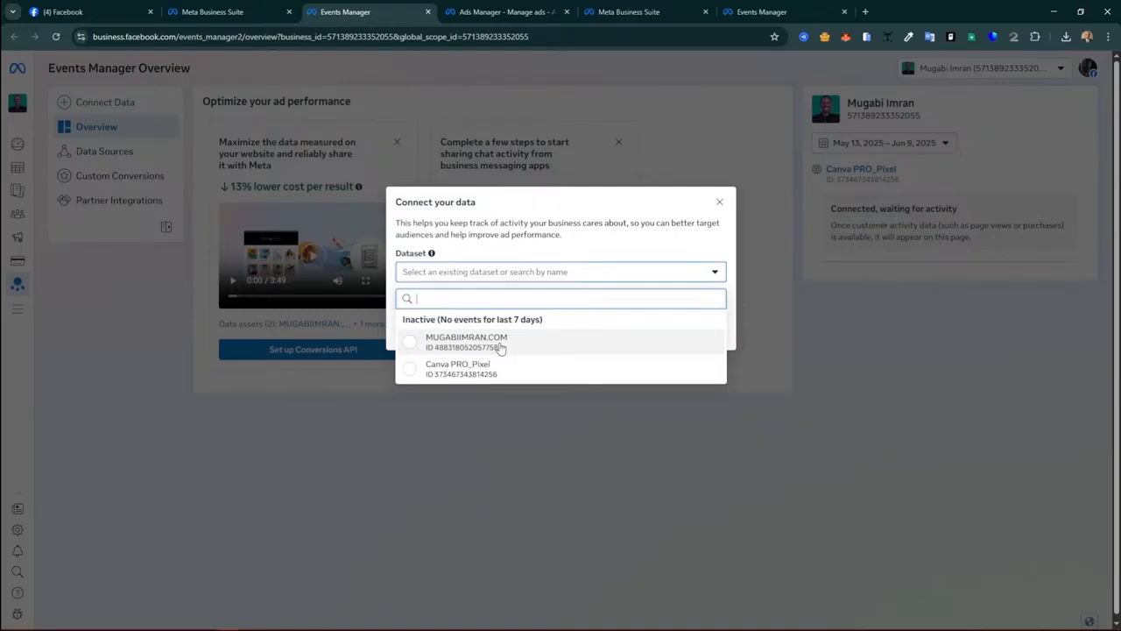
# Step: Dismiss the existing-datasets list and choose to create a new dataset instead
pyautogui.click(431, 252)
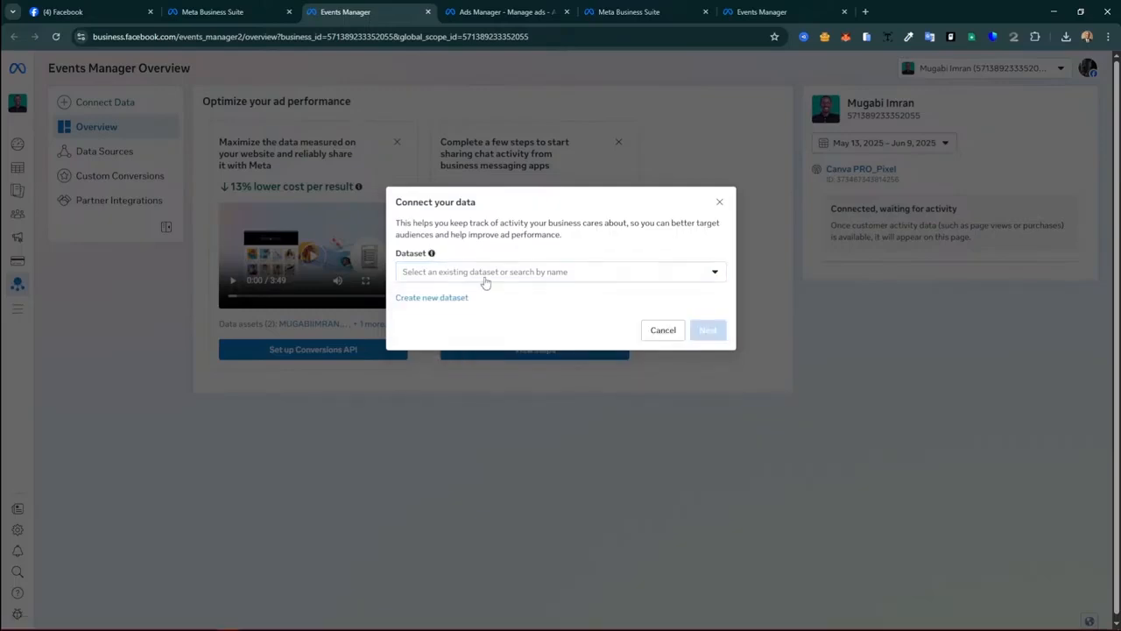
pyautogui.click(435, 298)
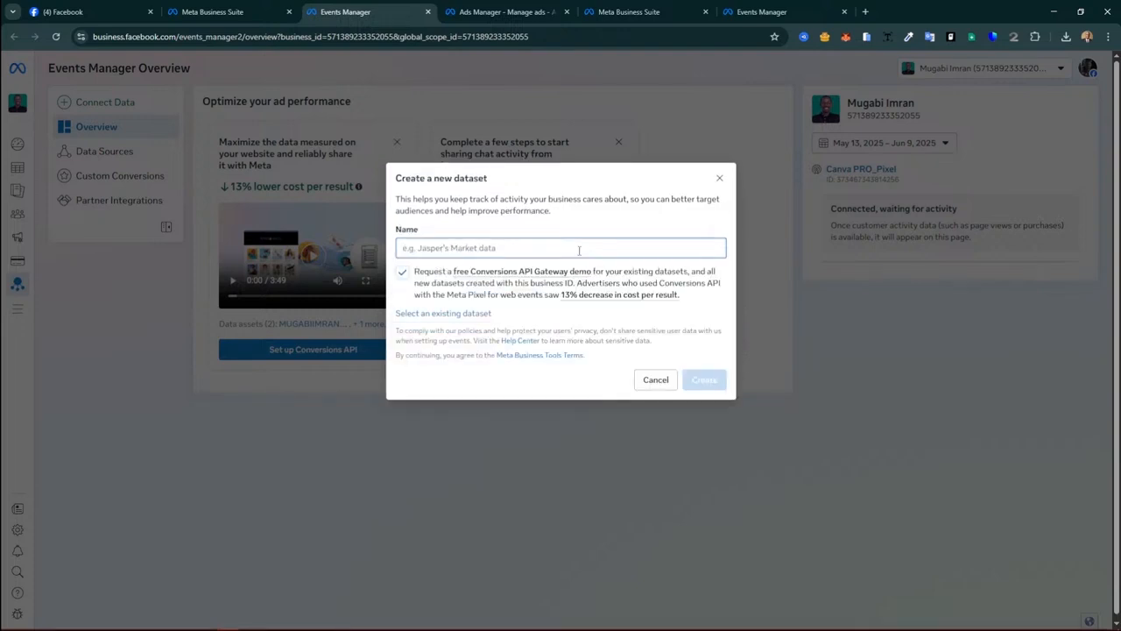
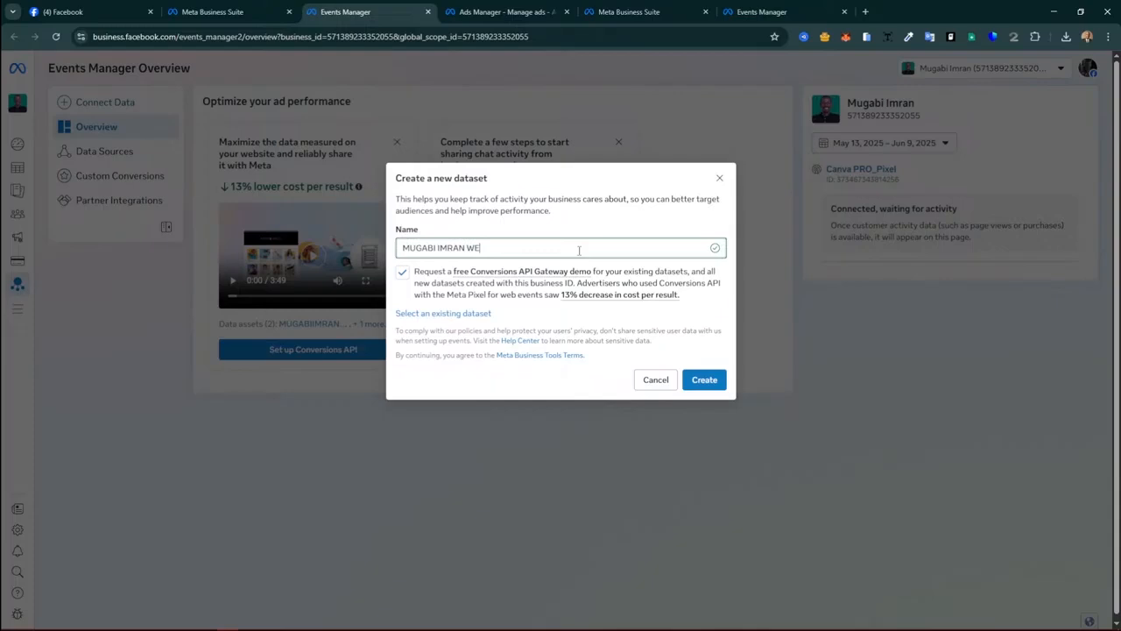
# Step: Create the new dataset, named with the owner's name followed by 'WEBSITE'
pyautogui.write('BSITE')
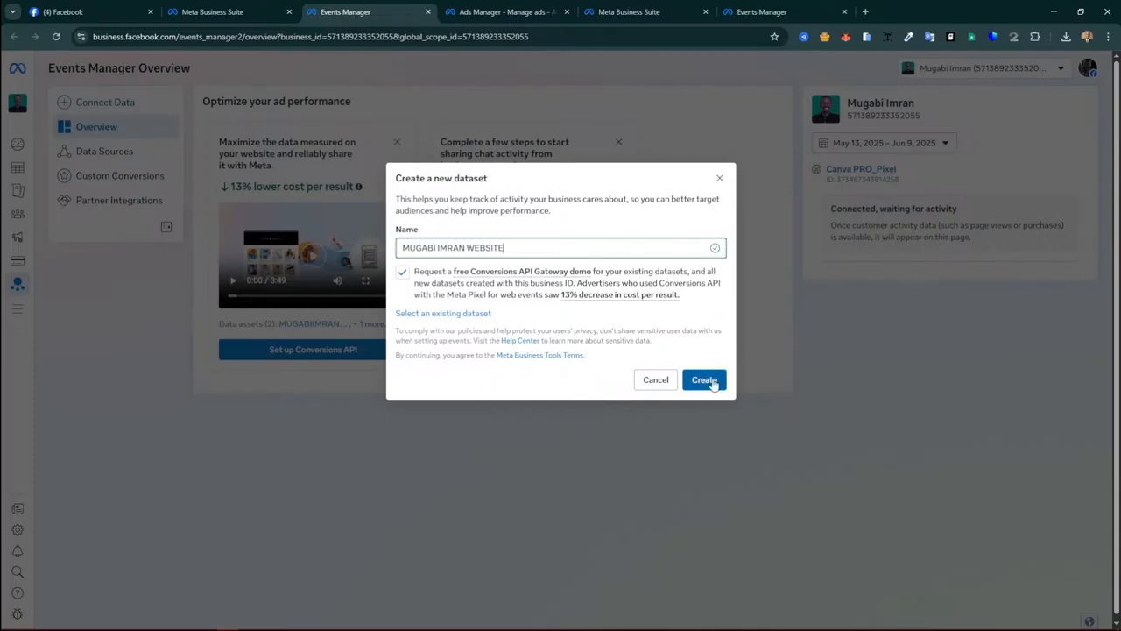
pyautogui.click(710, 381)
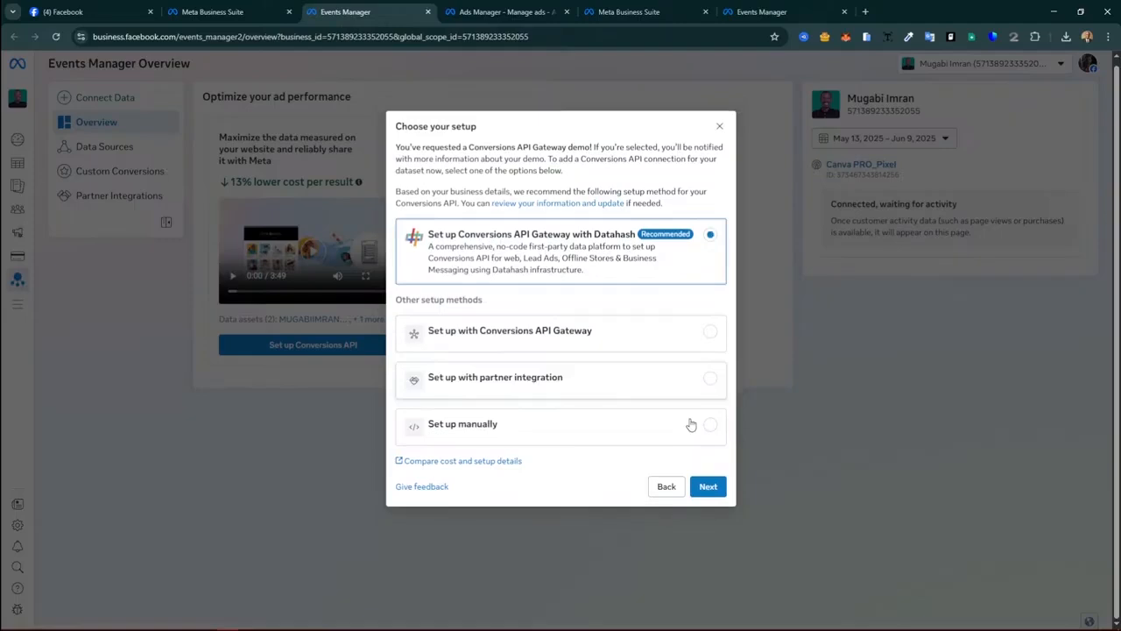
# Step: Select partner integration as the Conversions API setup method
pyautogui.click(691, 425)
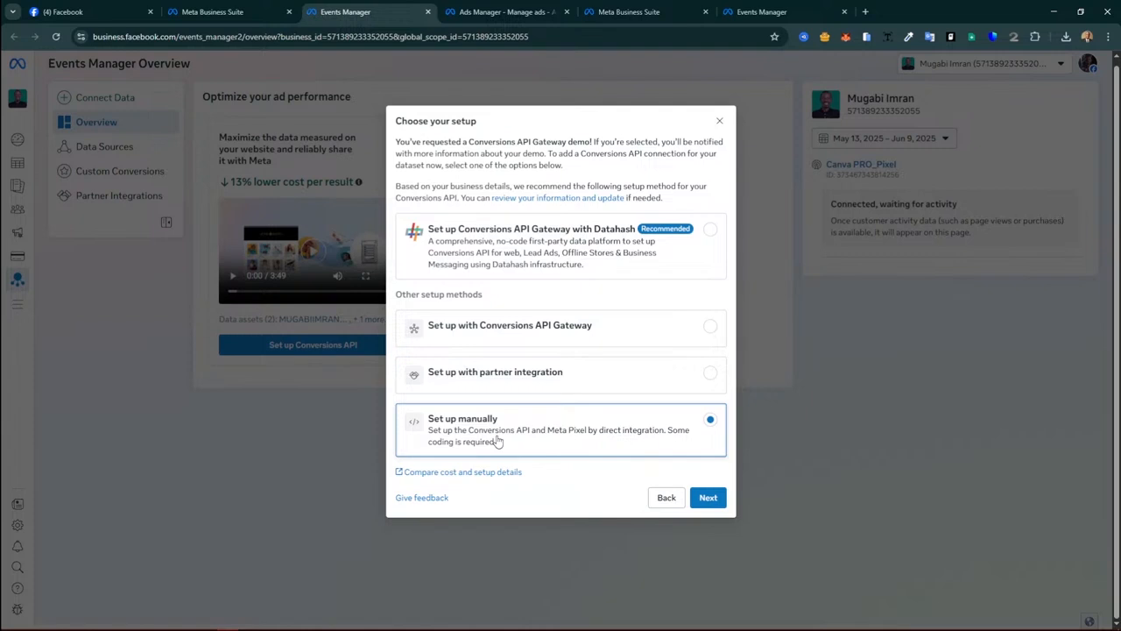
pyautogui.click(609, 383)
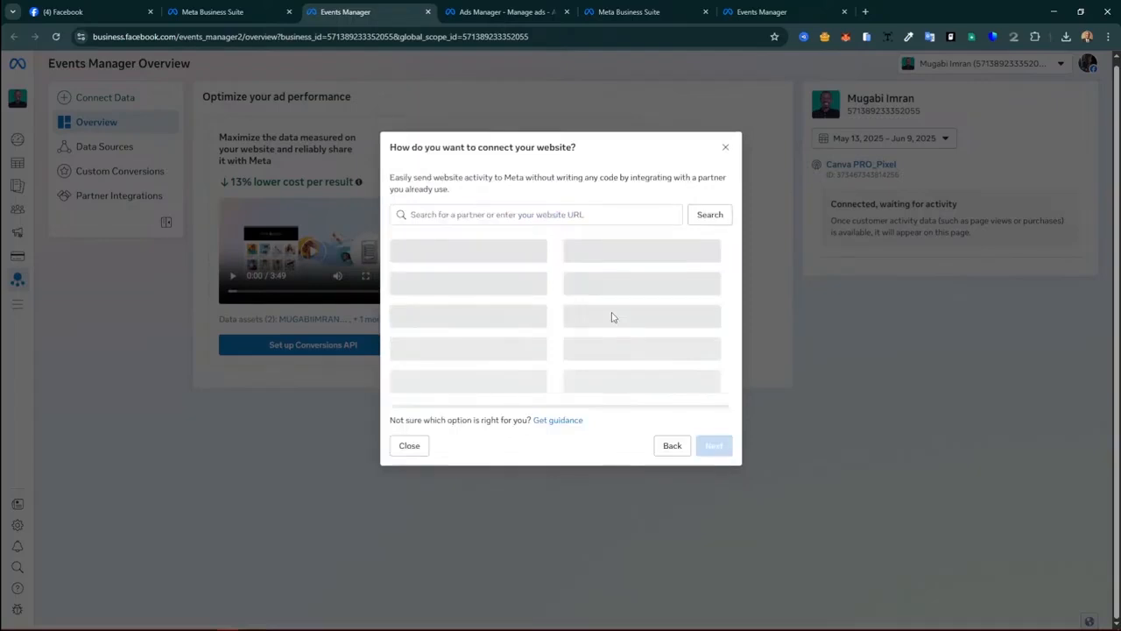
# Step: Choose Wix as the website partner and continue to its Set advanced matching step
pyautogui.click(613, 317)
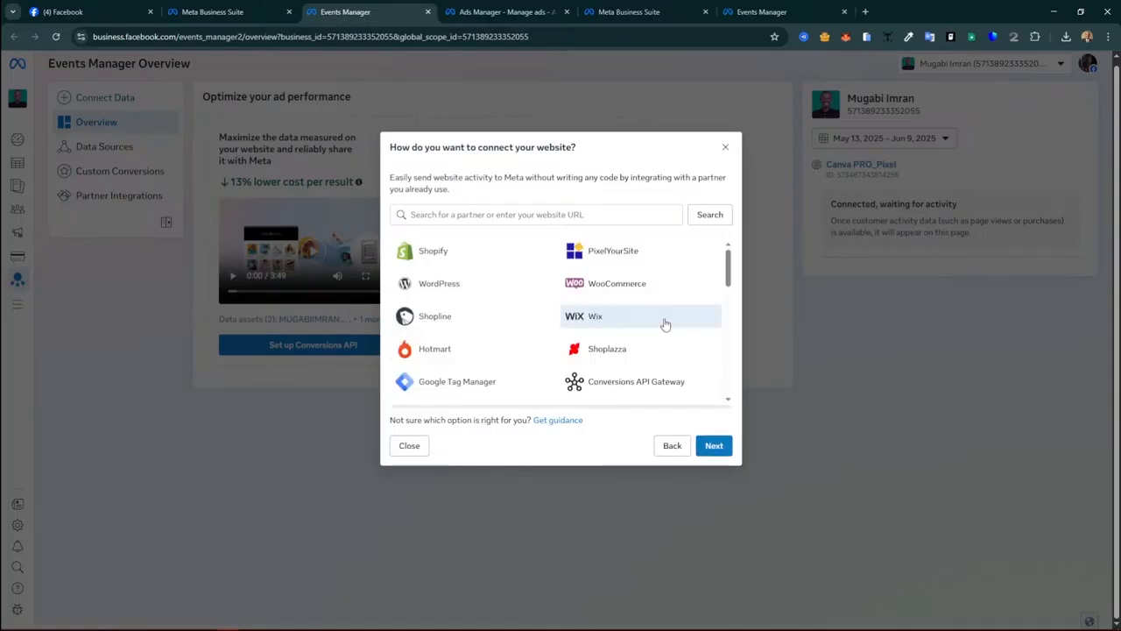
pyautogui.click(707, 446)
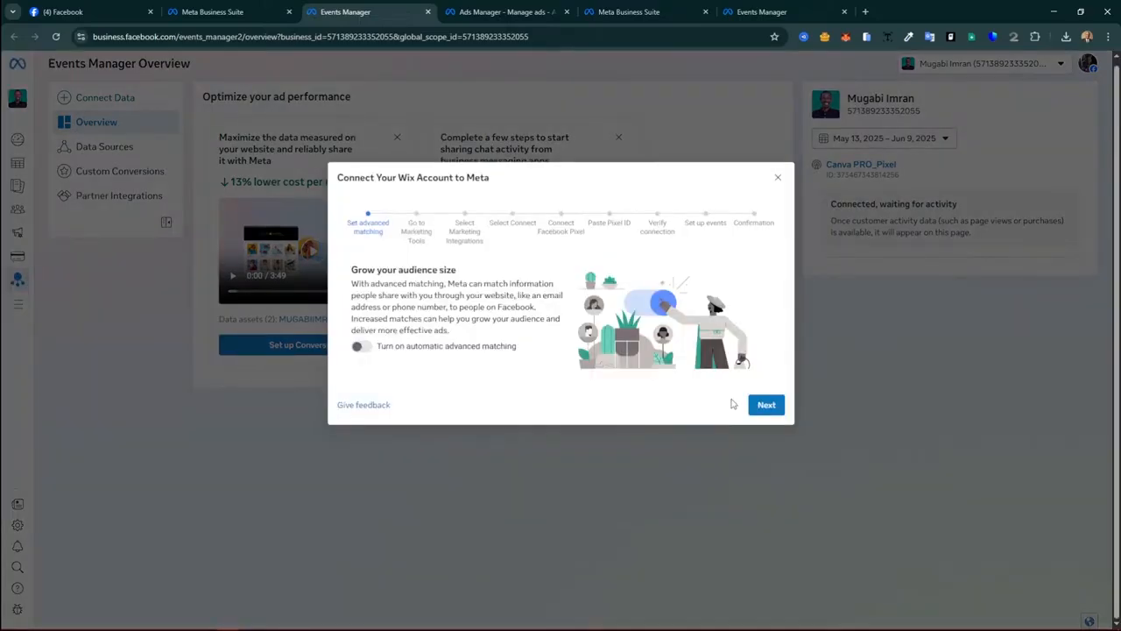
# Step: Close the Wix connection wizard to return to the dataset's empty Overview
pyautogui.click(134, 97)
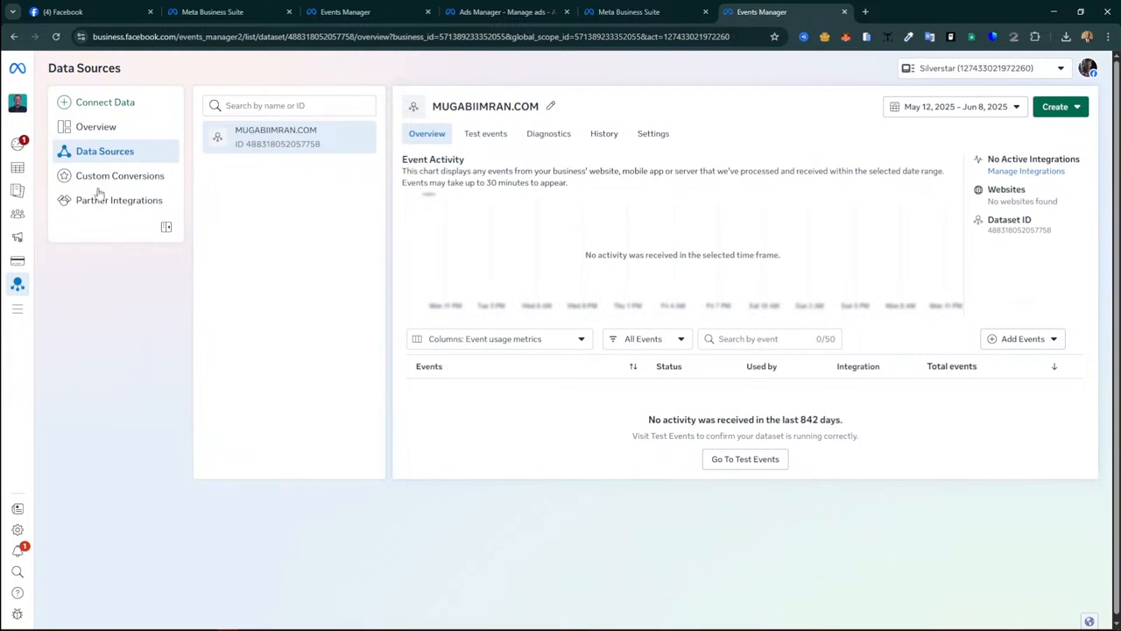
pyautogui.moveTo(20, 81)
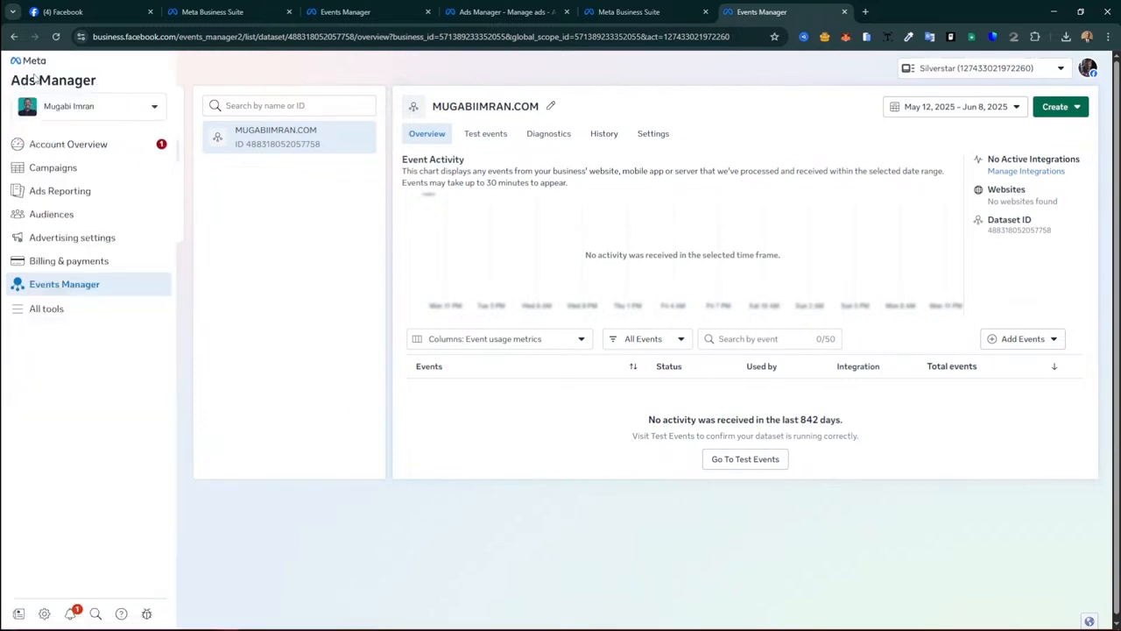
# Step: Switch back to the Meta Business Suite tab and scroll its All tools panel
pyautogui.click(350, 12)
pyautogui.click(234, 7)
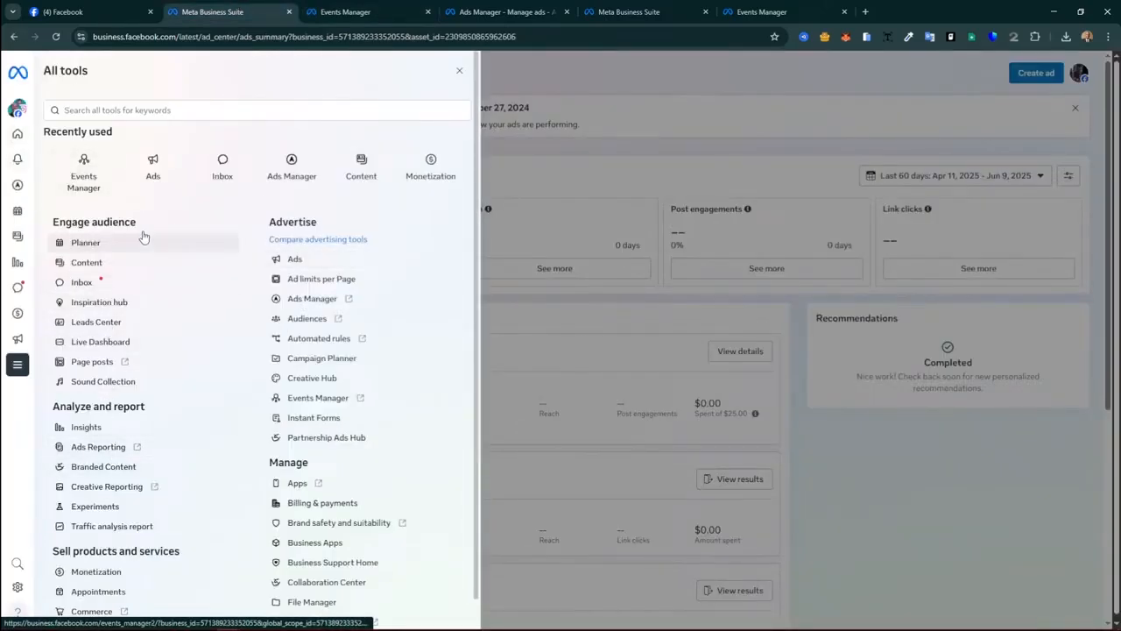
pyautogui.scroll(-1, 193, 341)
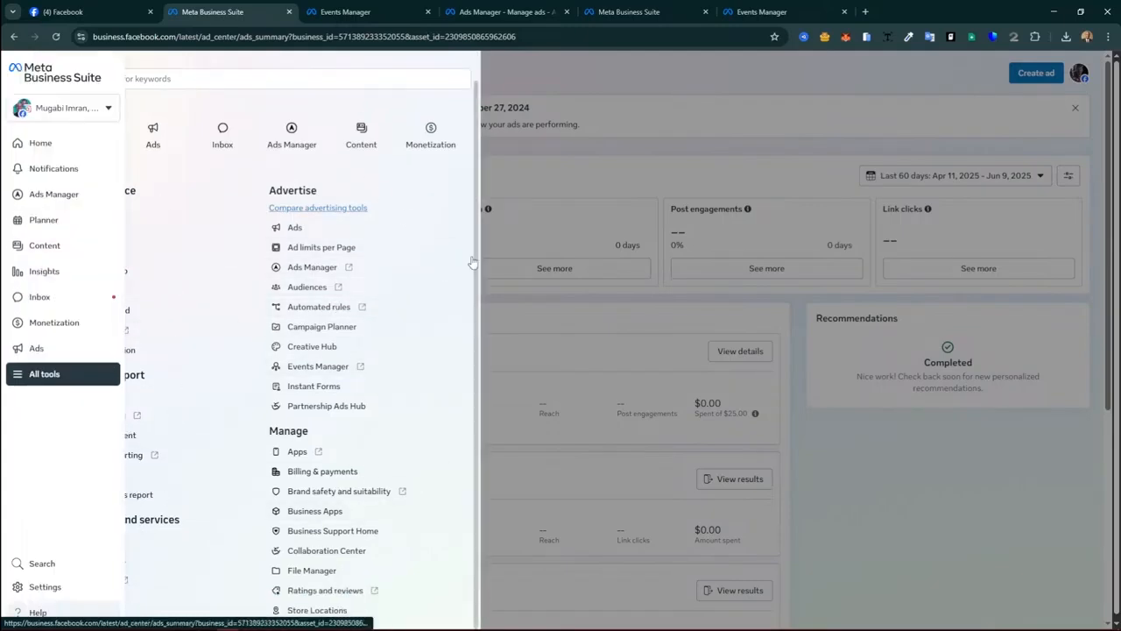
# Step: Close All tools and check the business portfolio selector
pyautogui.click(612, 306)
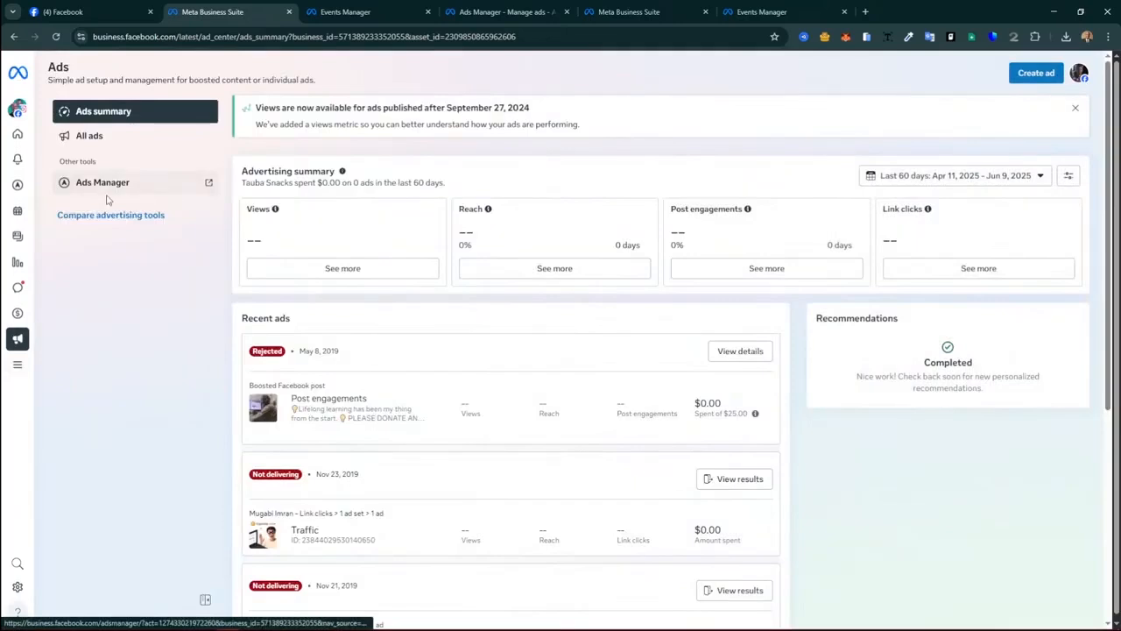
pyautogui.moveTo(14, 140)
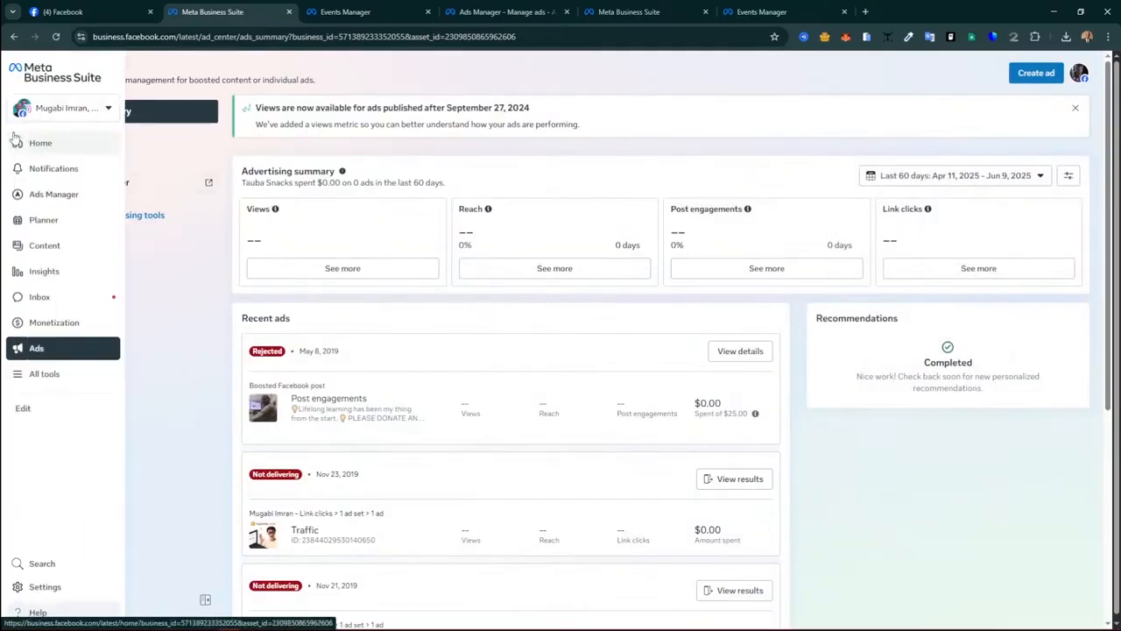
pyautogui.click(61, 116)
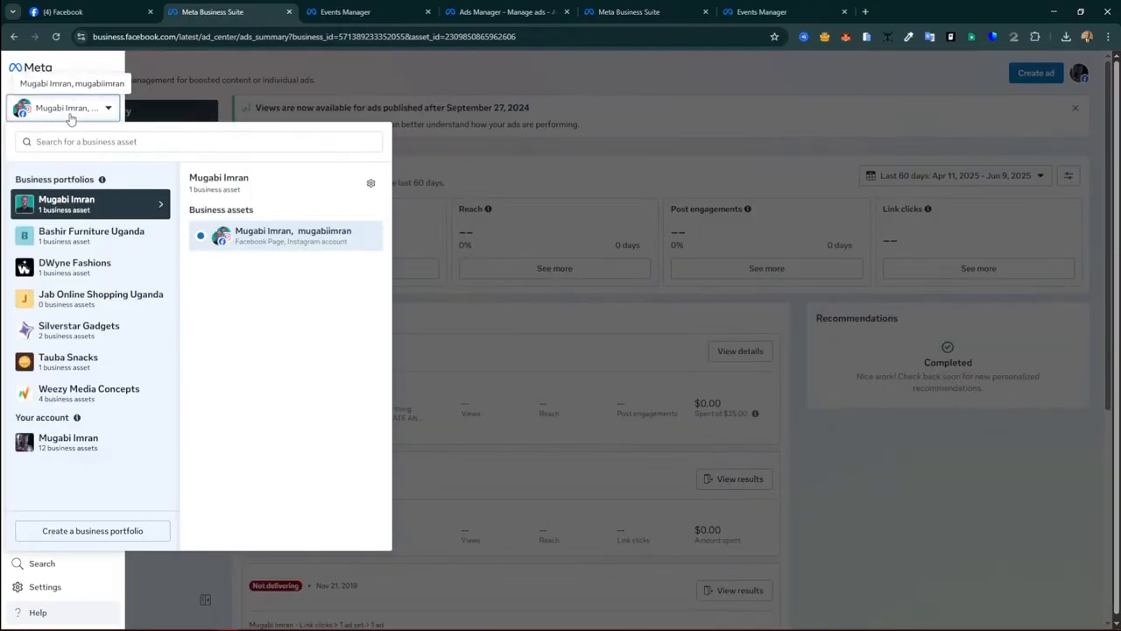
pyautogui.click(63, 117)
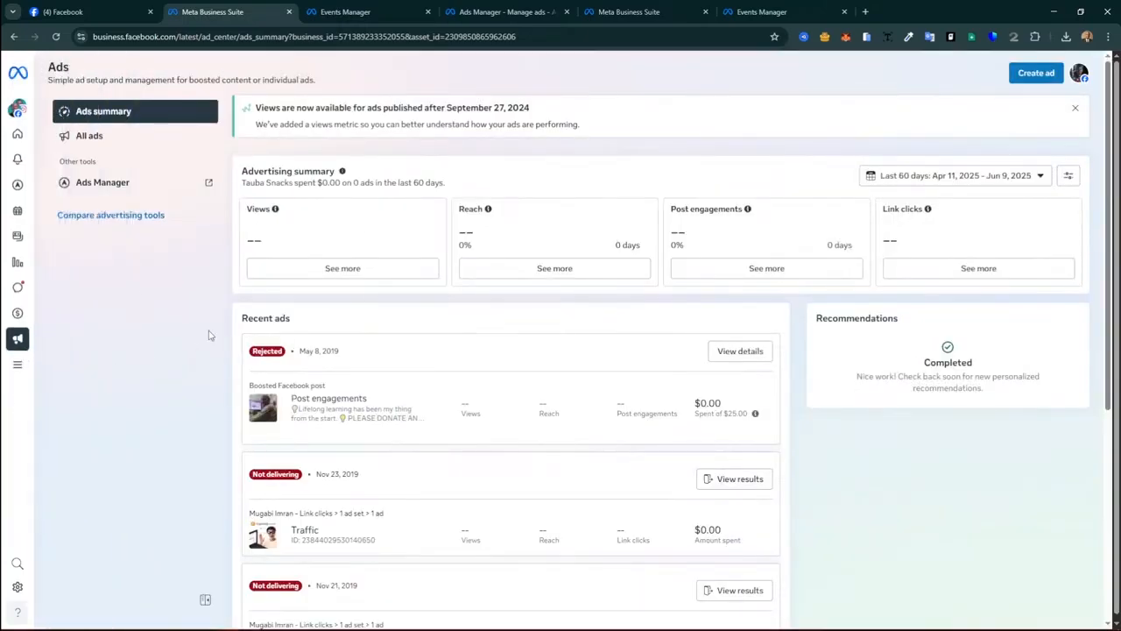
# Step: Switch tabs to the Events Manager Overview showing Canva PRO_Pixel awaiting activity
pyautogui.click(357, 11)
pyautogui.click(595, 10)
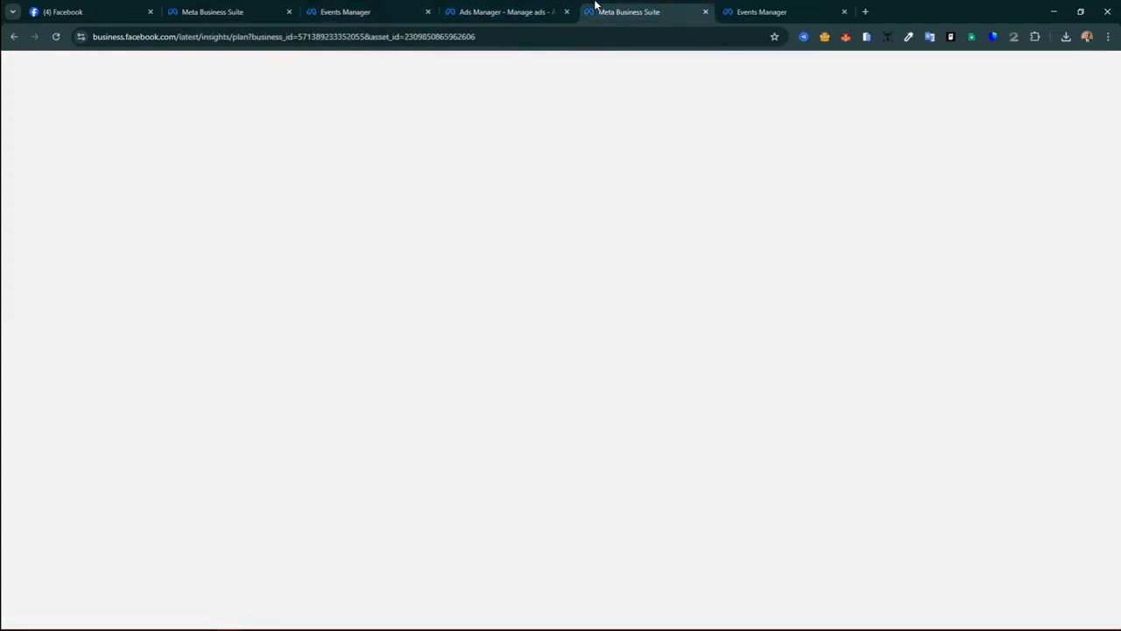
pyautogui.click(762, 10)
# Step: Bring up Ads Manager's Silverstar Account Overview with its can't-advertise warning
pyautogui.click(394, 7)
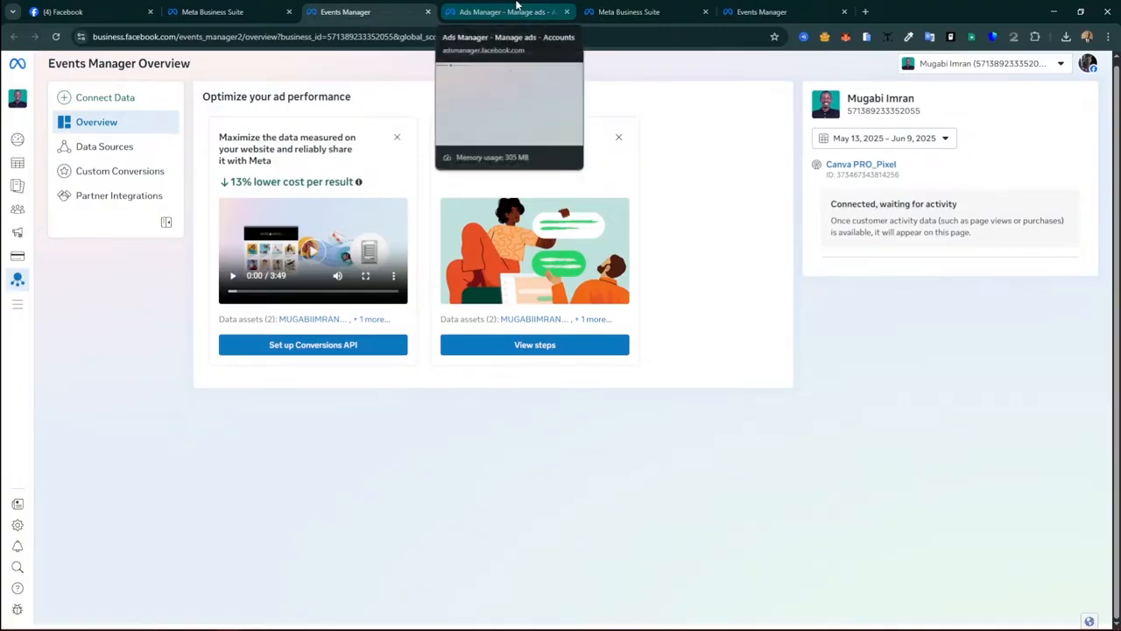
pyautogui.click(517, 7)
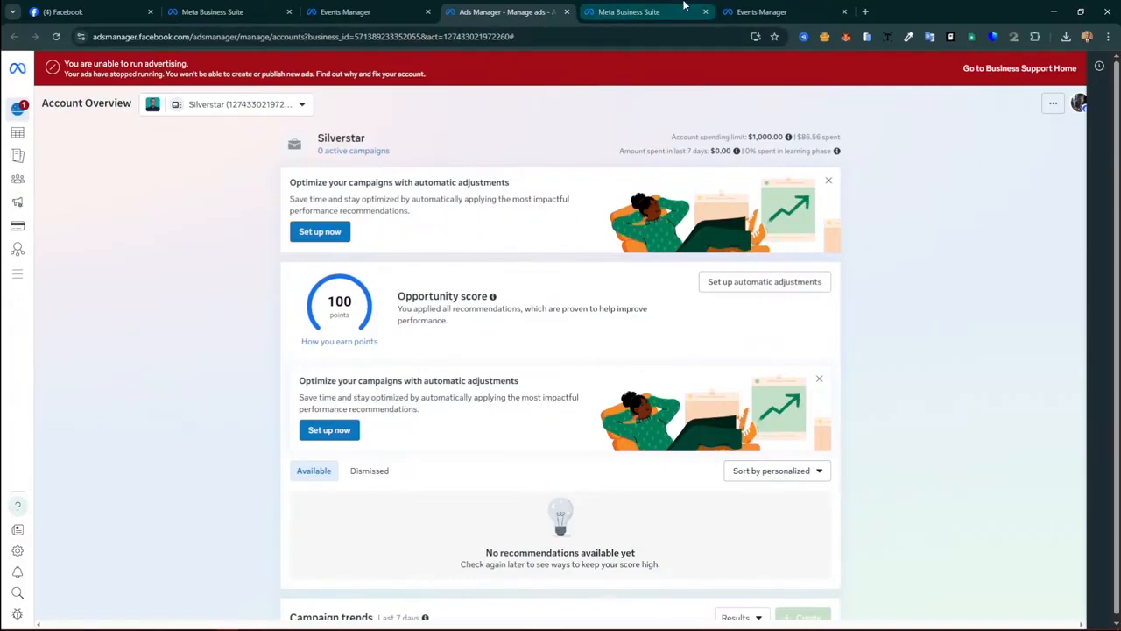
pyautogui.moveTo(685, 6)
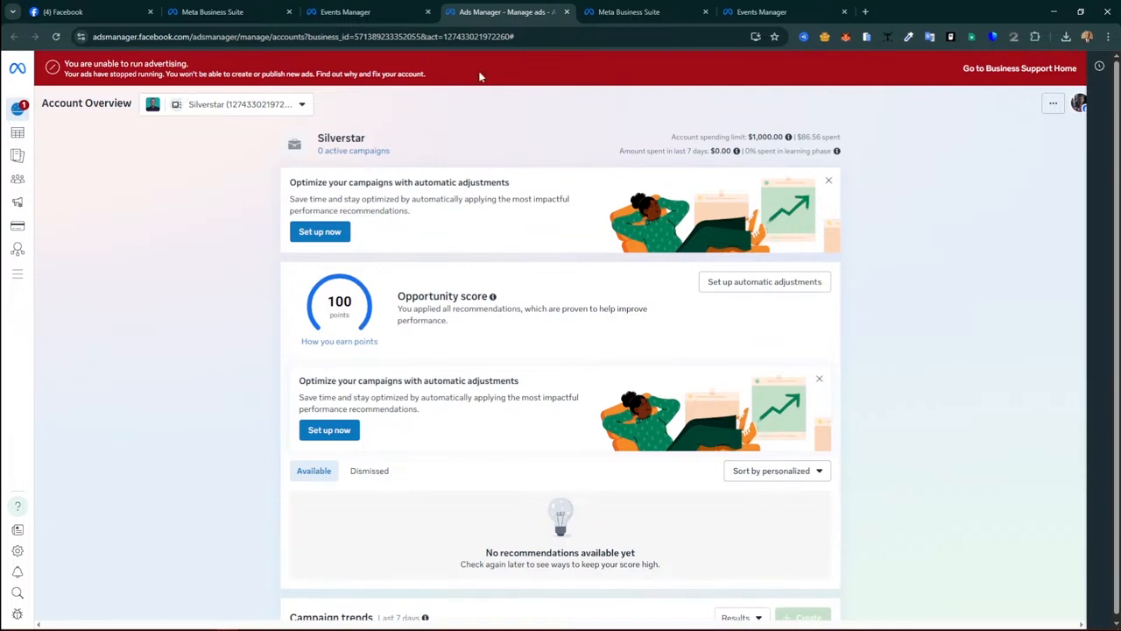
pyautogui.click(1004, 74)
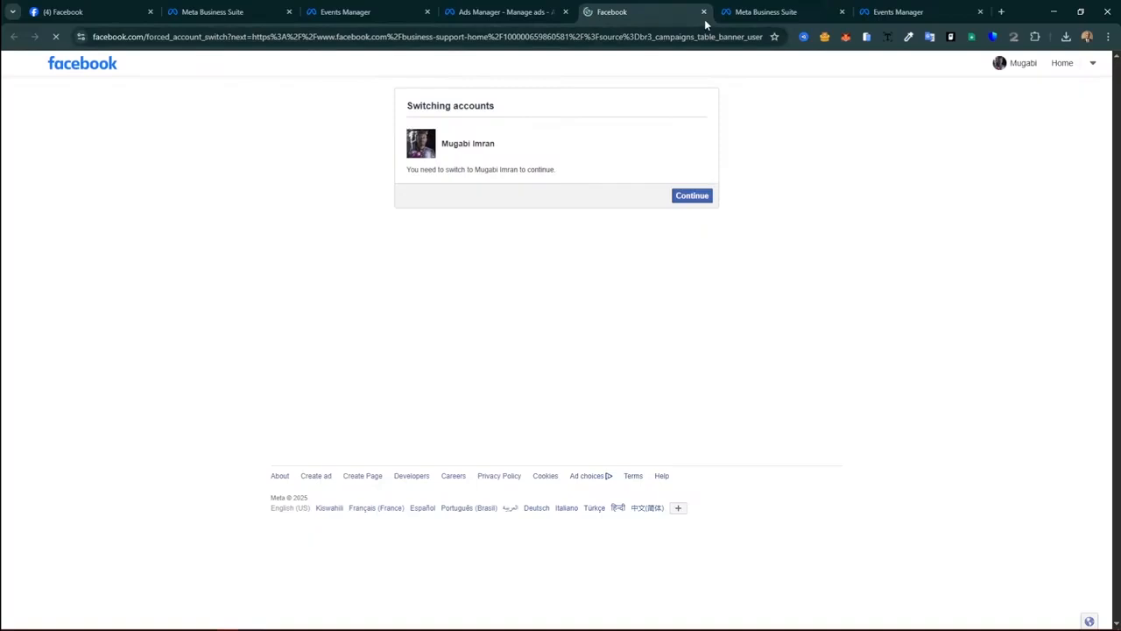
pyautogui.click(692, 198)
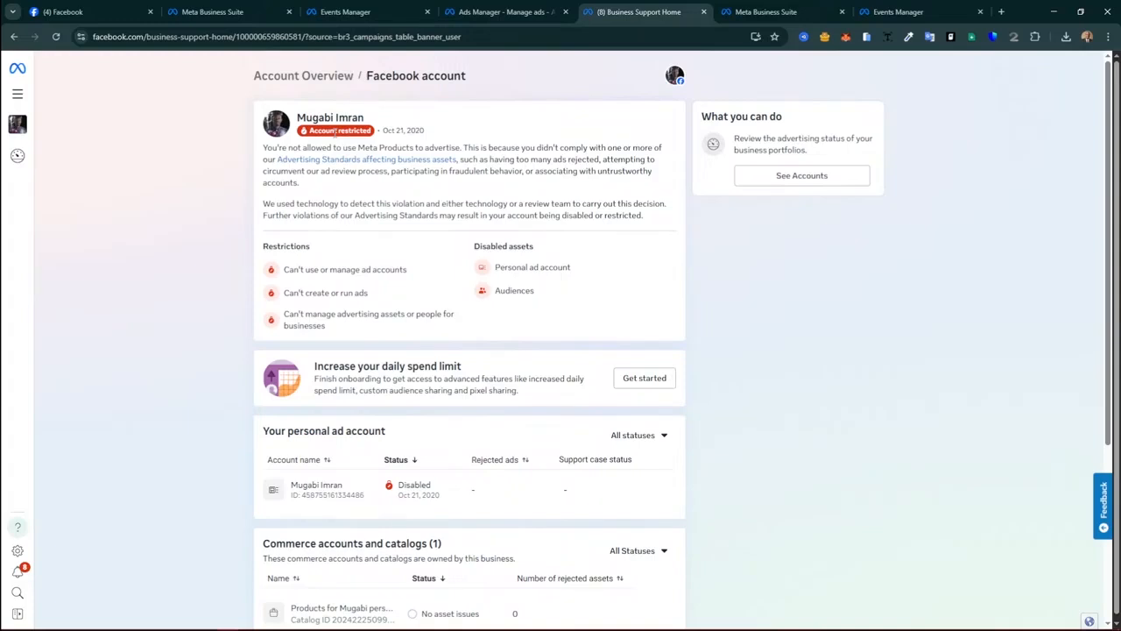
pyautogui.scroll(-3, 477, 211)
pyautogui.moveTo(477, 211)
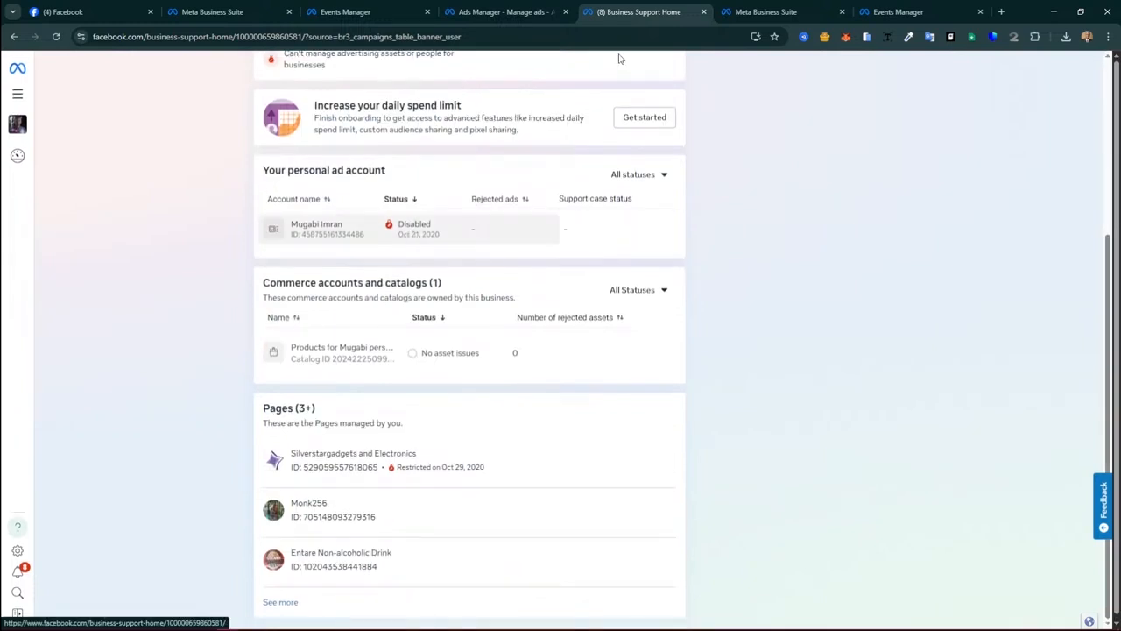
pyautogui.click(704, 12)
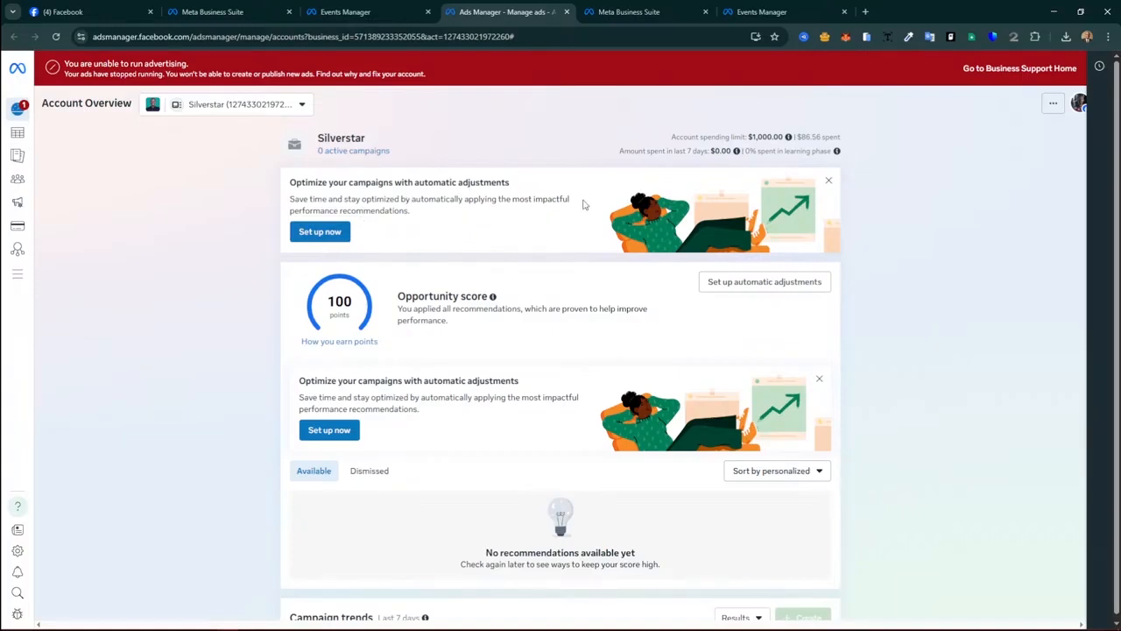
# Step: Open Events Manager from Business Suite Home's All tools and rearrange the browser tabs
pyautogui.click(633, 12)
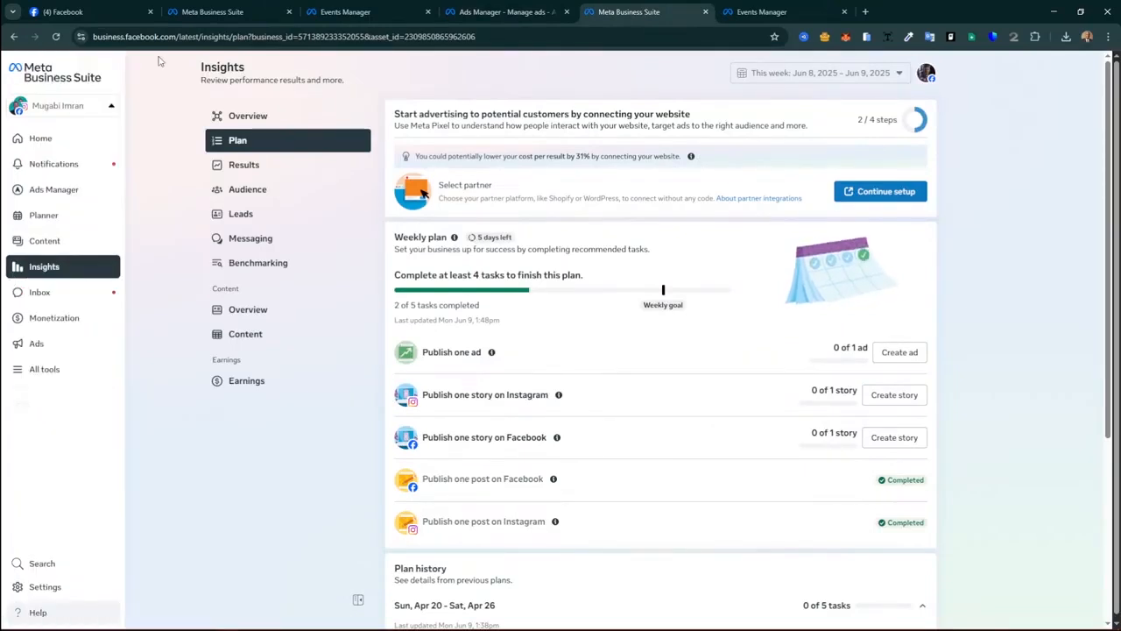
pyautogui.click(40, 78)
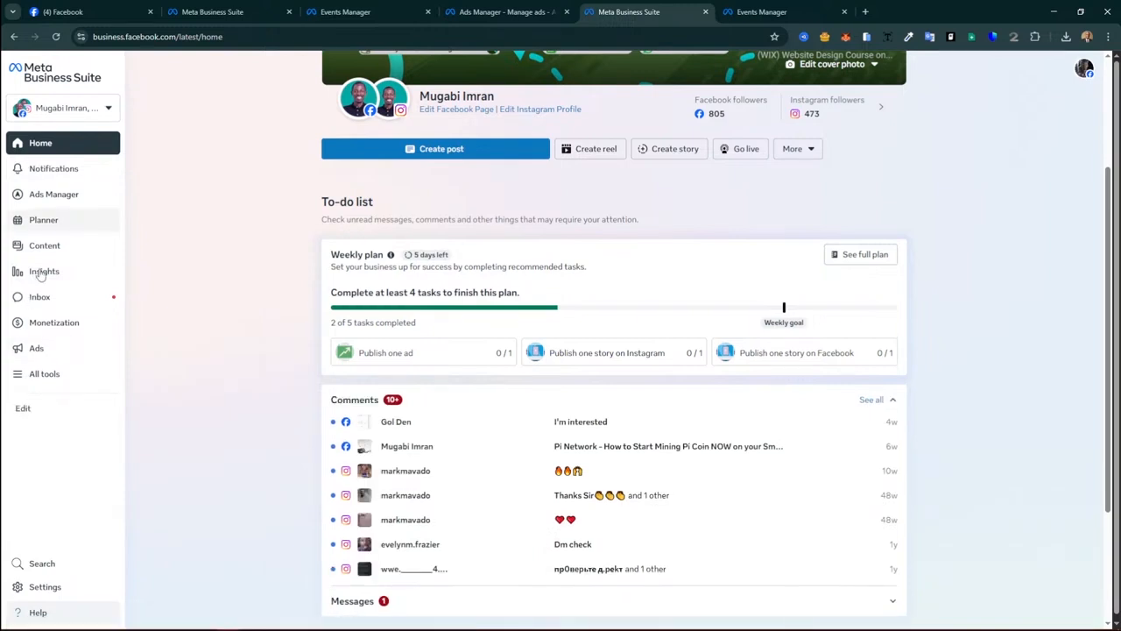
pyautogui.click(43, 373)
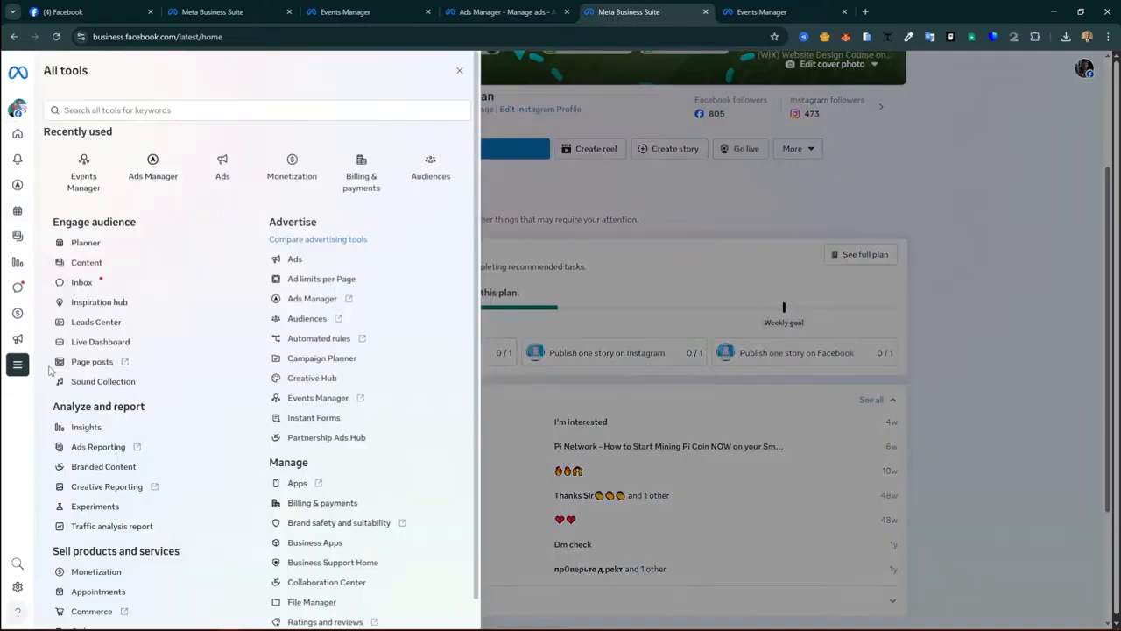
pyautogui.click(293, 407)
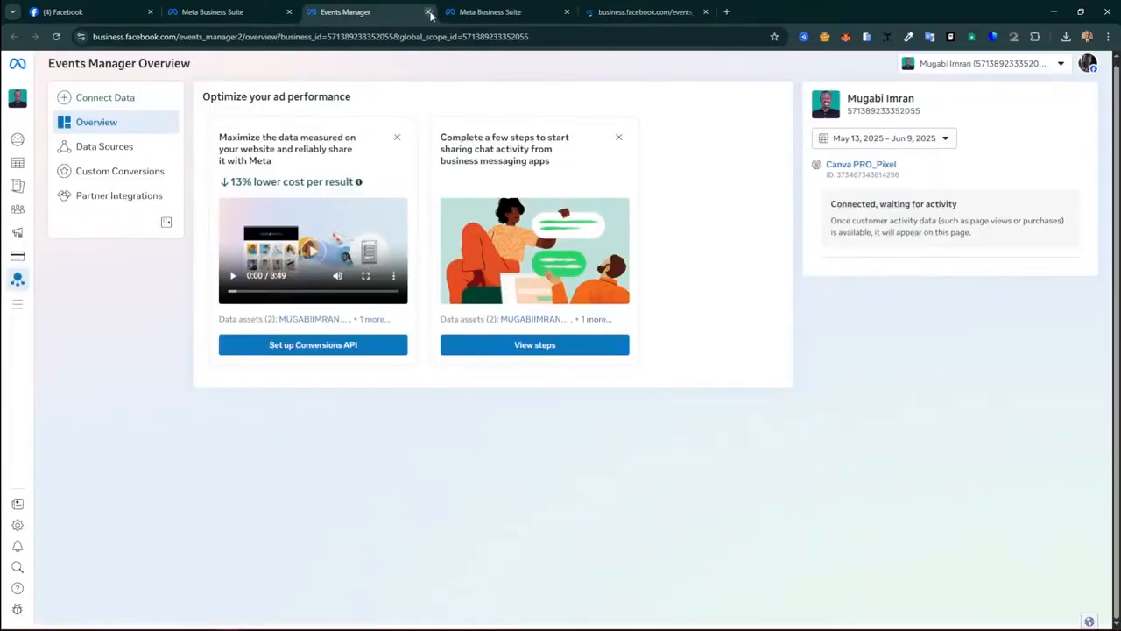
pyautogui.moveTo(430, 15); pyautogui.dragTo(661, 6)
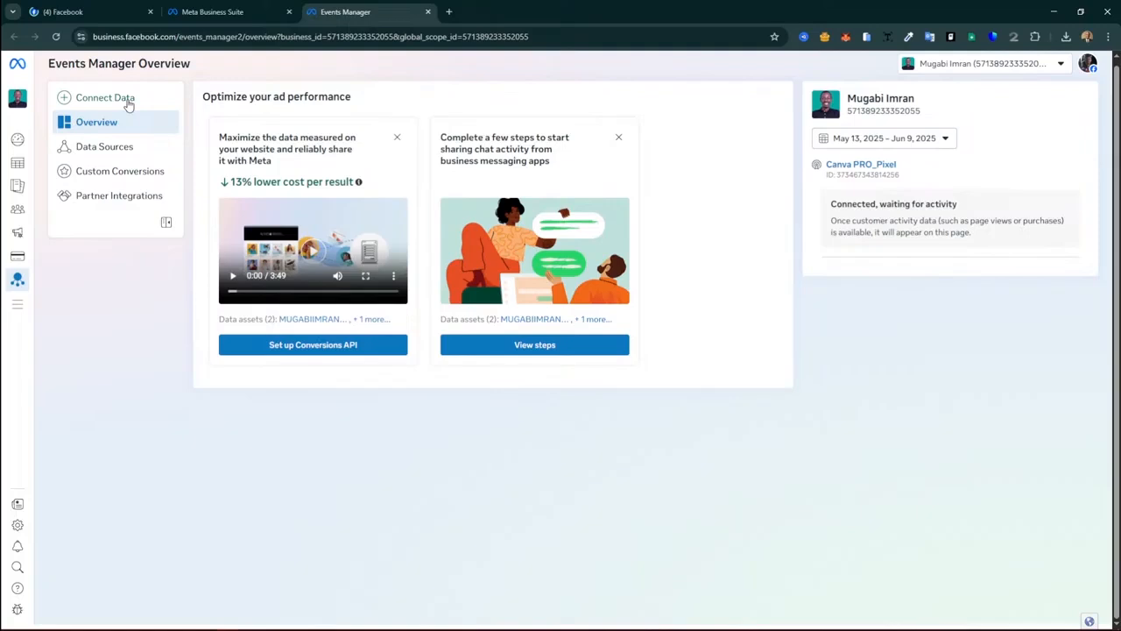
# Step: Connect web data to the existing pixel dataset, reaching the Conversions API setup choice
pyautogui.click(105, 98)
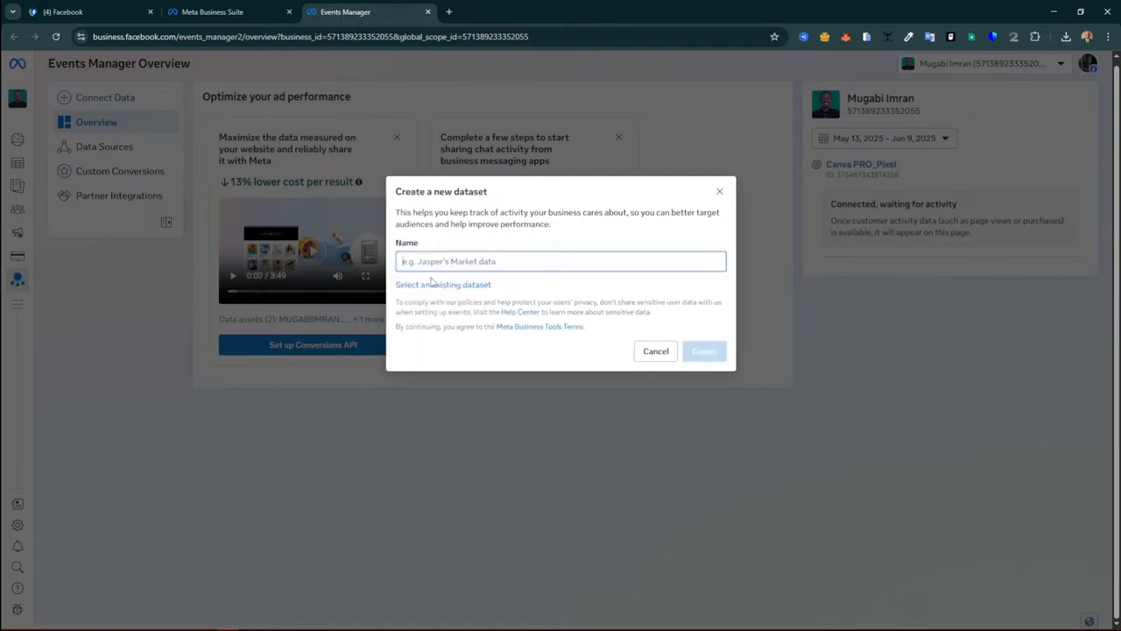
pyautogui.click(433, 284)
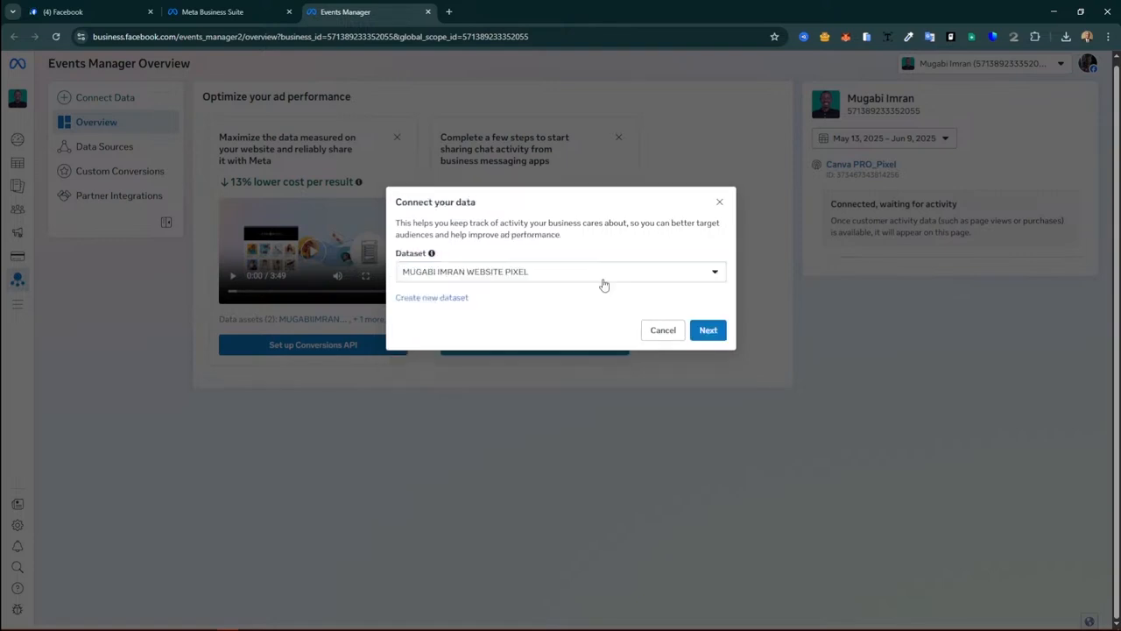
pyautogui.click(443, 298)
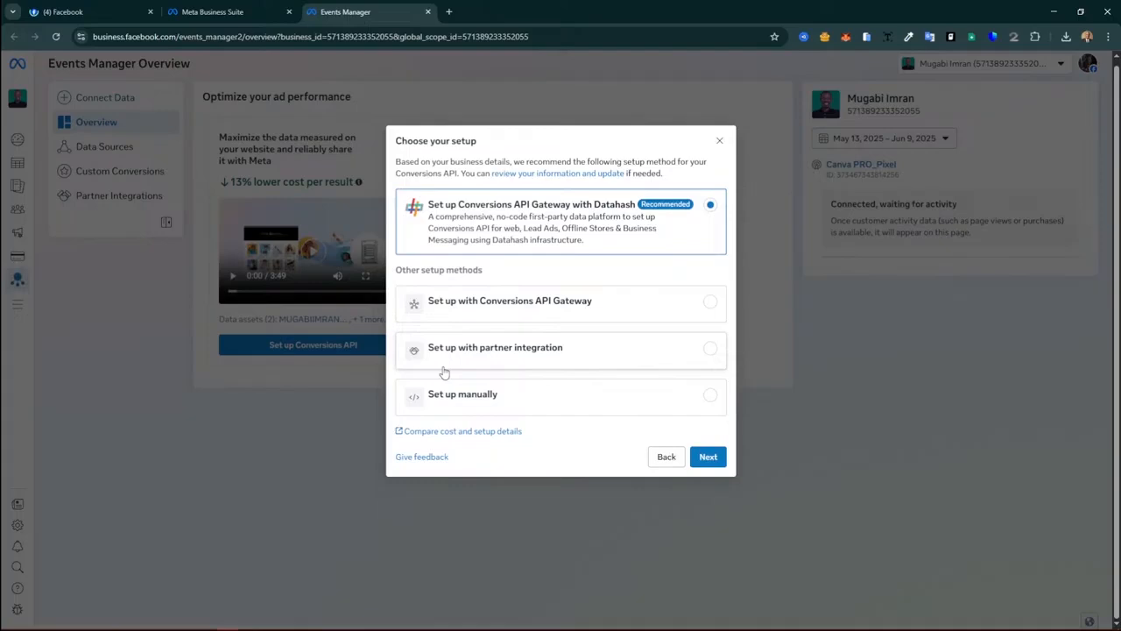
# Step: Choose partner integration setup and continue with Wix to its site dashboard
pyautogui.click(561, 401)
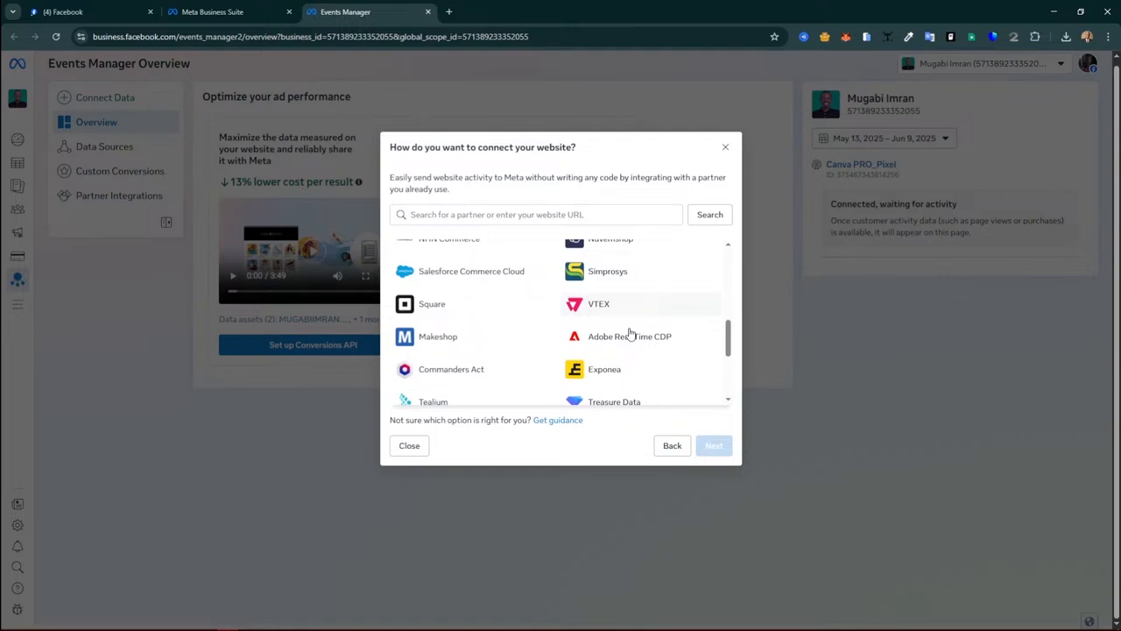
pyautogui.click(629, 336)
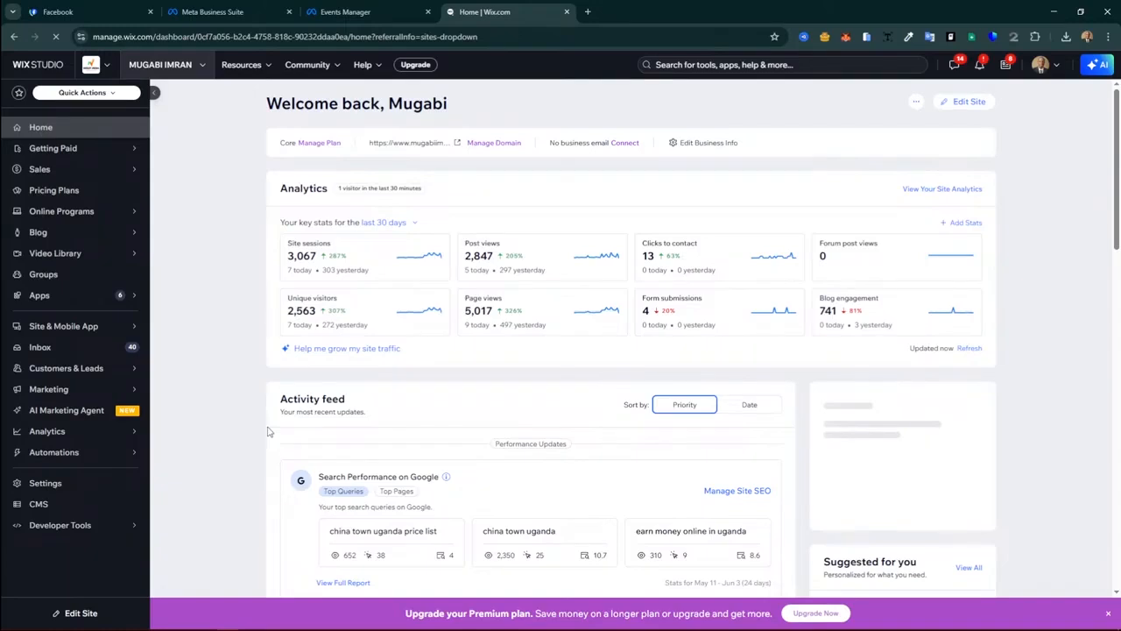
# Step: Browse Wix's Marketing section and its marketing integrations page
pyautogui.scroll(-1, 268, 431)
pyautogui.moveTo(57, 473)
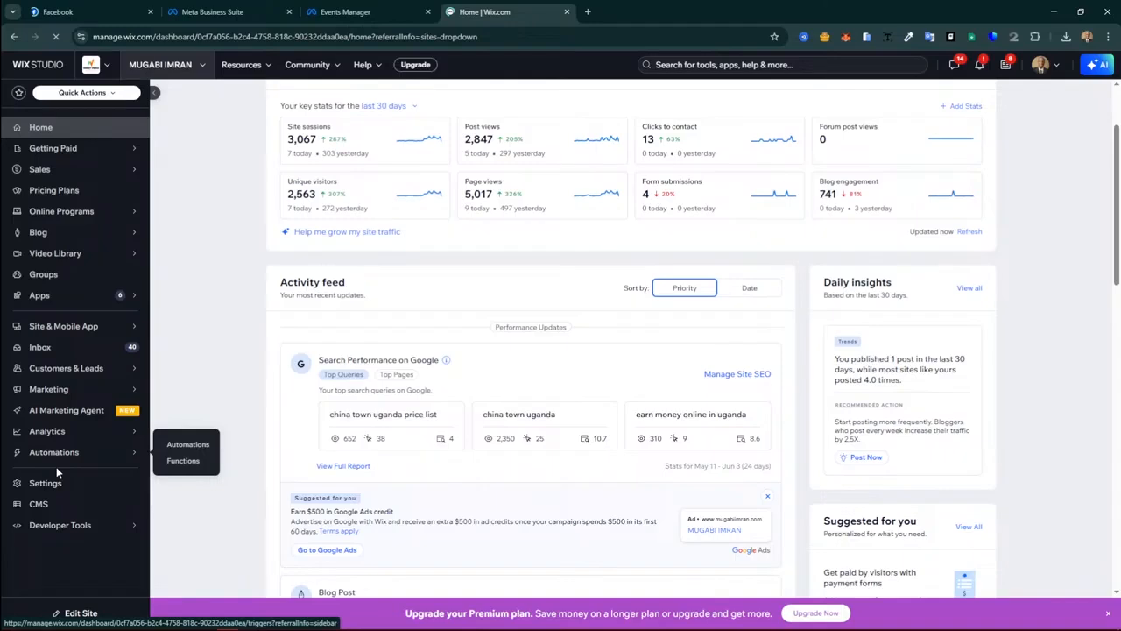
pyautogui.click(48, 389)
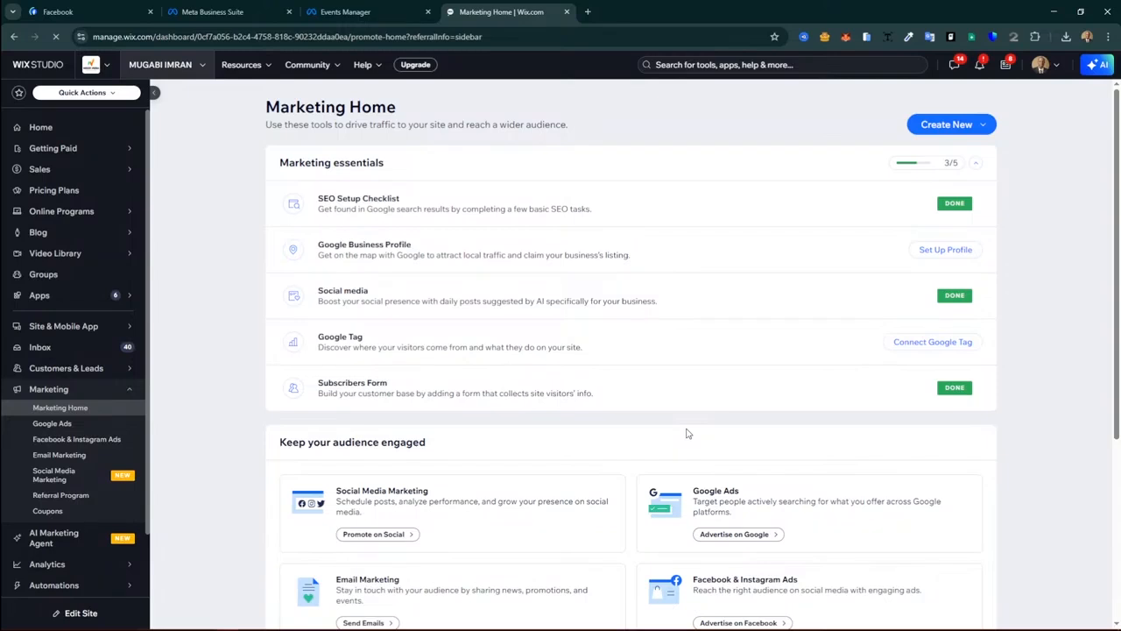
pyautogui.click(930, 343)
pyautogui.scroll(-1, 893, 390)
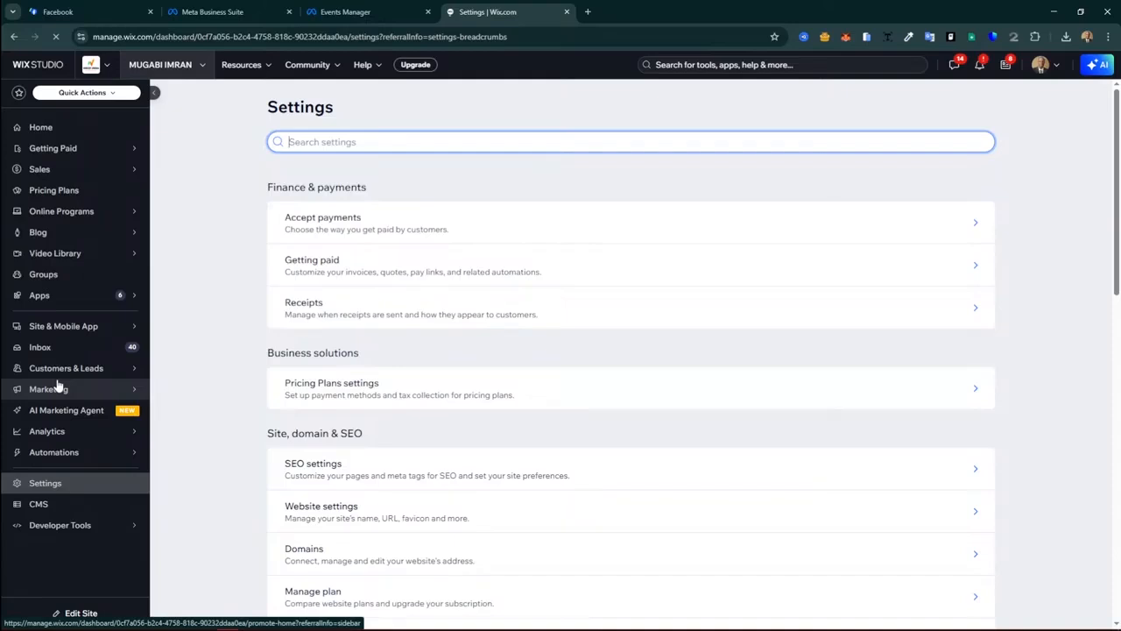
# Step: Return to Marketing Home and scroll to the Facebook & Instagram Ads card
pyautogui.click(48, 389)
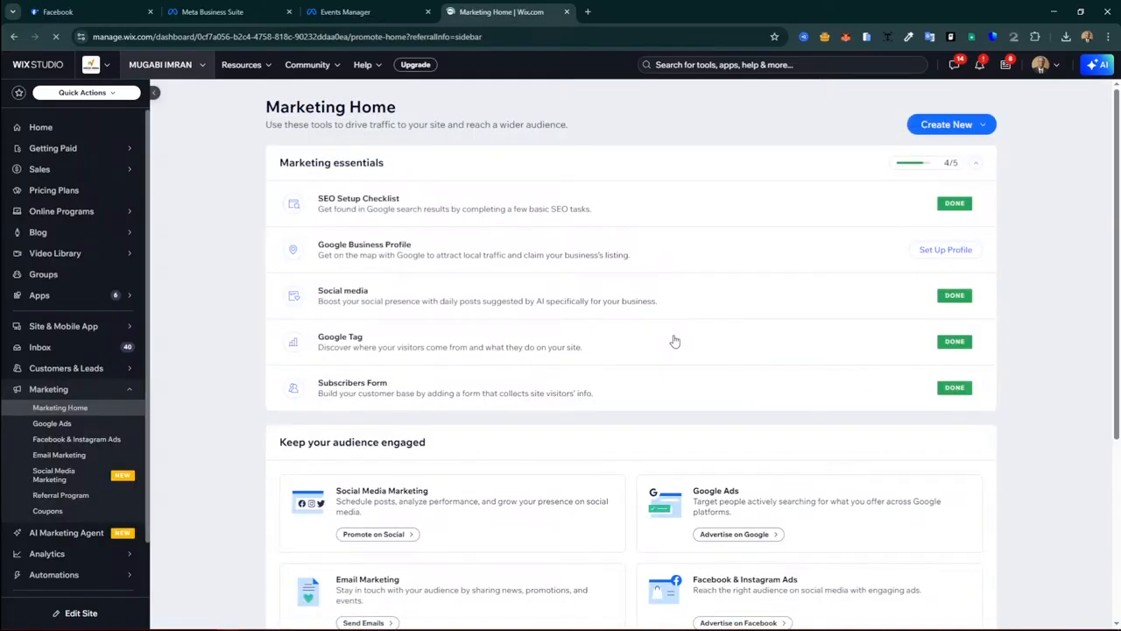
pyautogui.scroll(-3, 1013, 409)
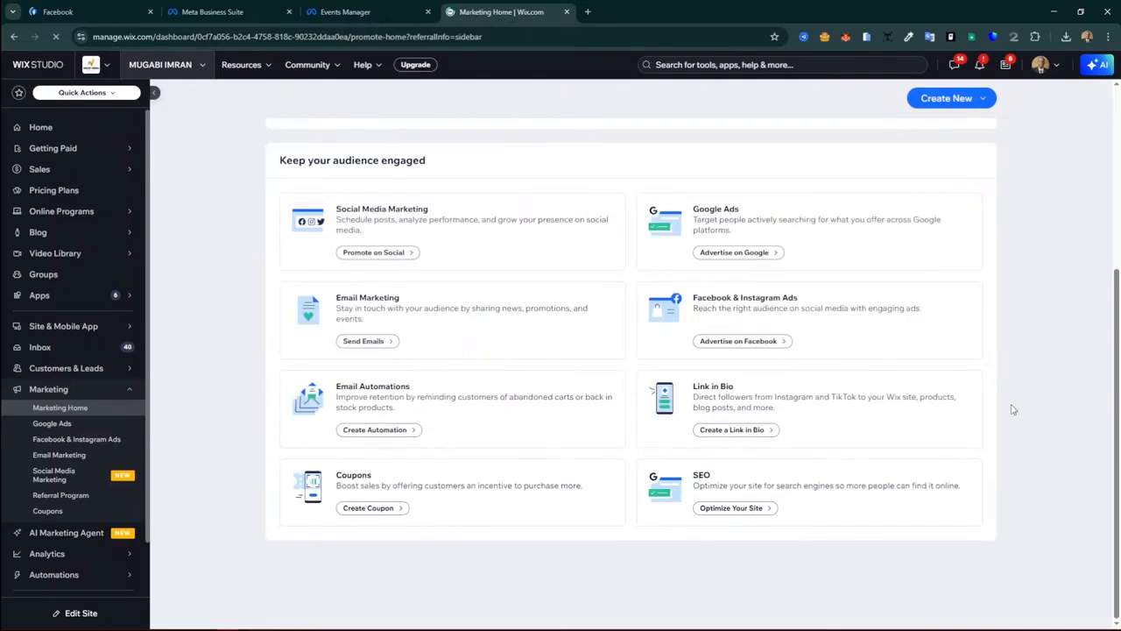
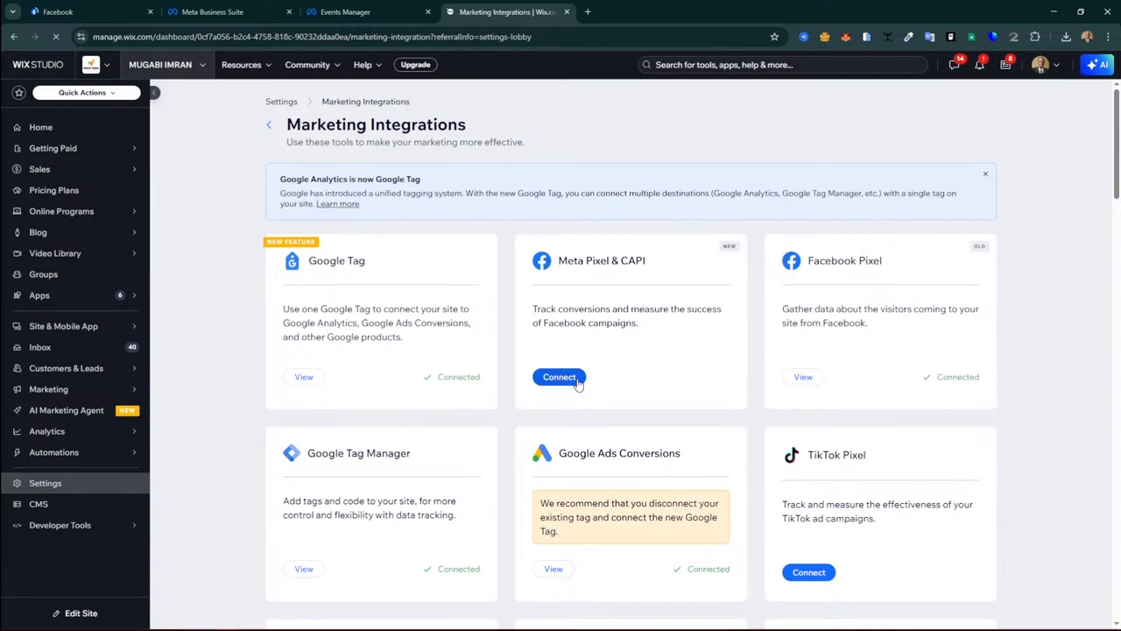
# Step: Connect the Meta Pixel & CAPI integration, bringing up the restricted-account Facebook login
pyautogui.click(559, 377)
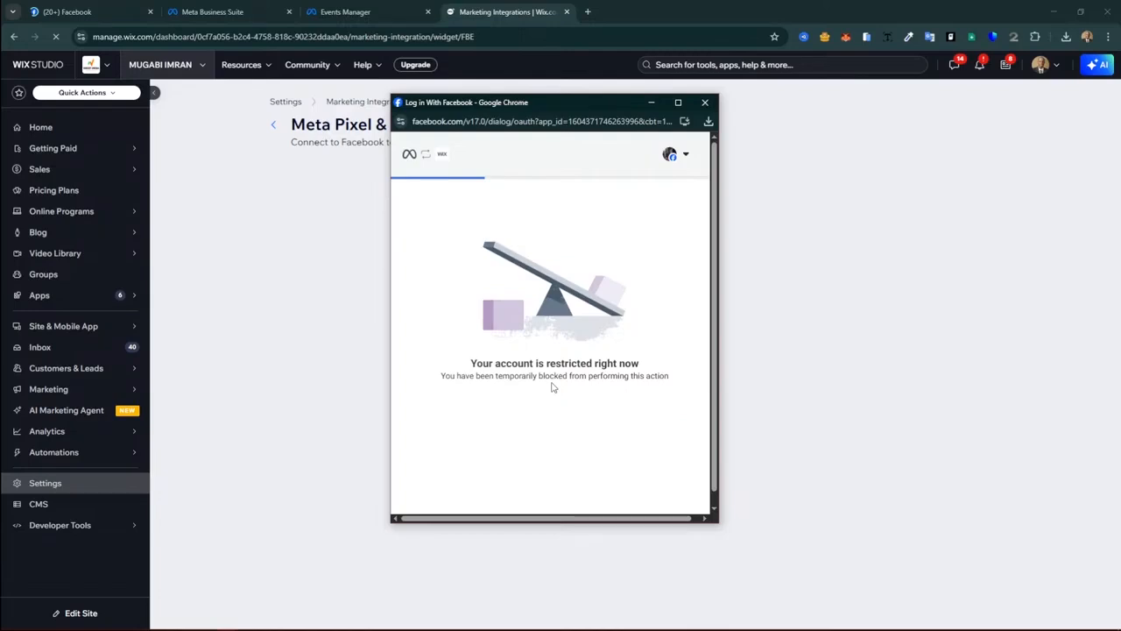
# Step: Close the restricted Facebook login window
pyautogui.click(705, 102)
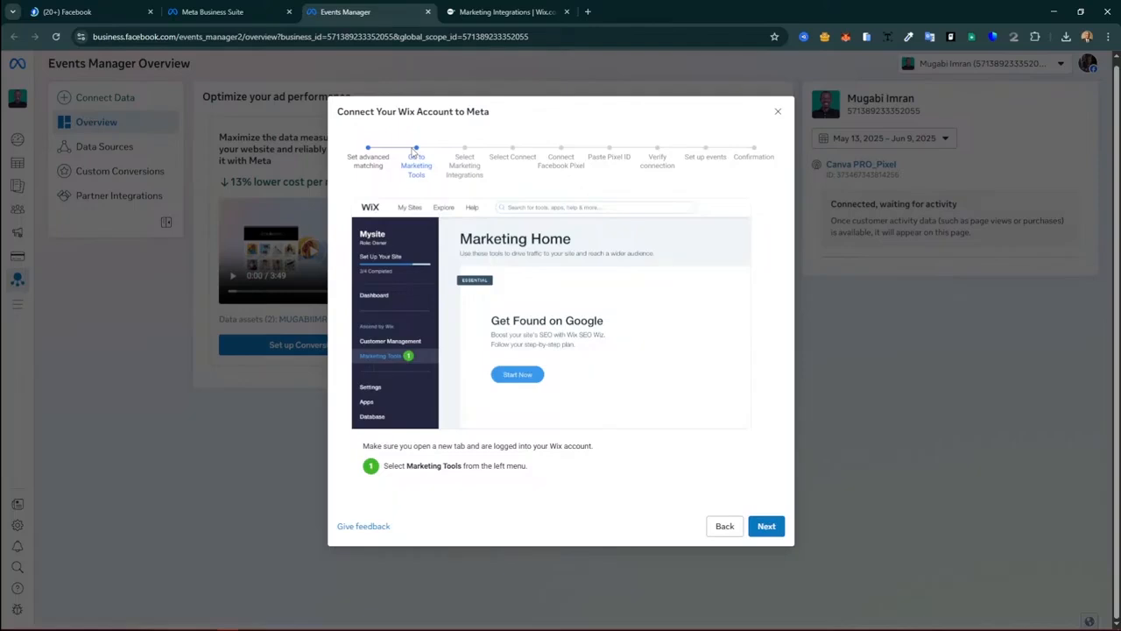
# Step: Advance the Wix wizard through its setup steps to Verify connection
pyautogui.click(767, 520)
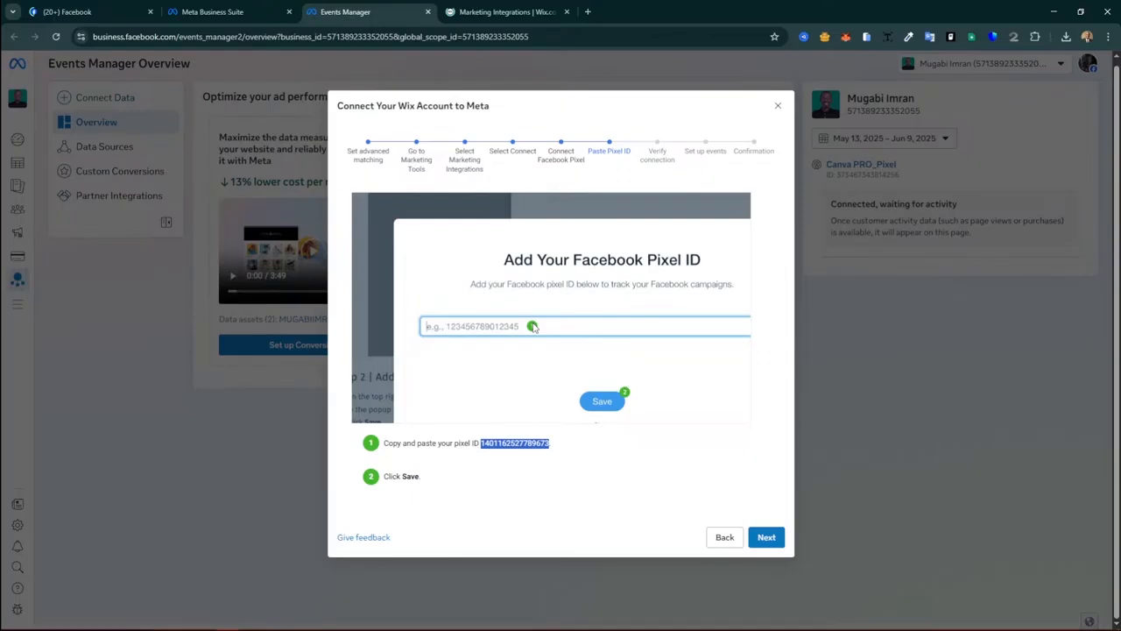
pyautogui.click(766, 537)
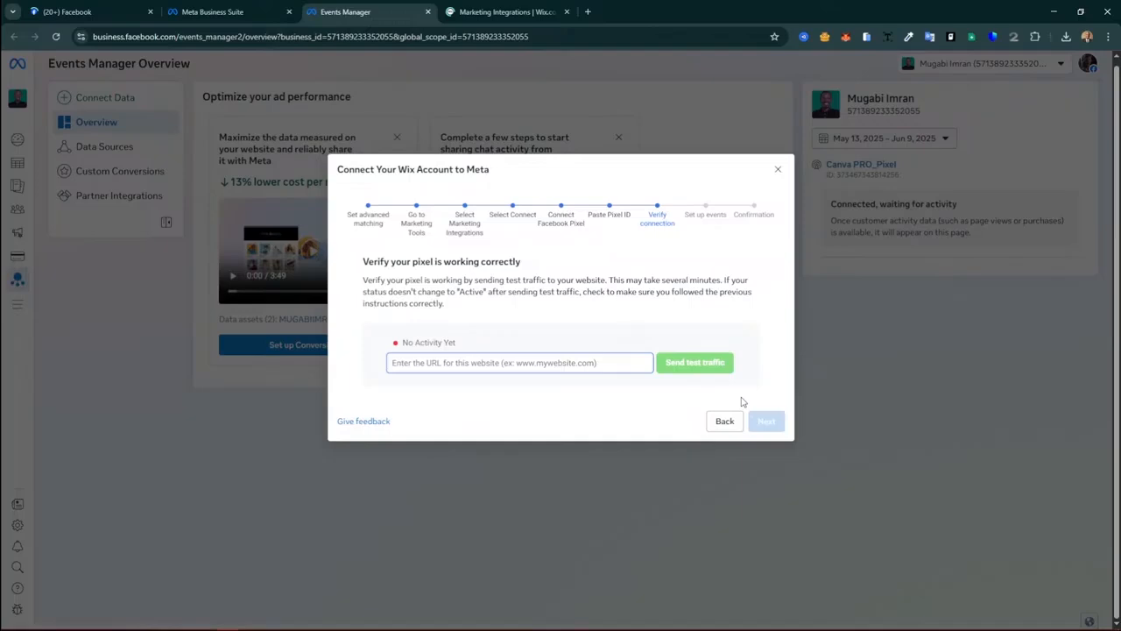
# Step: Paste the Wix website's URL and send test traffic to it
pyautogui.click(424, 363)
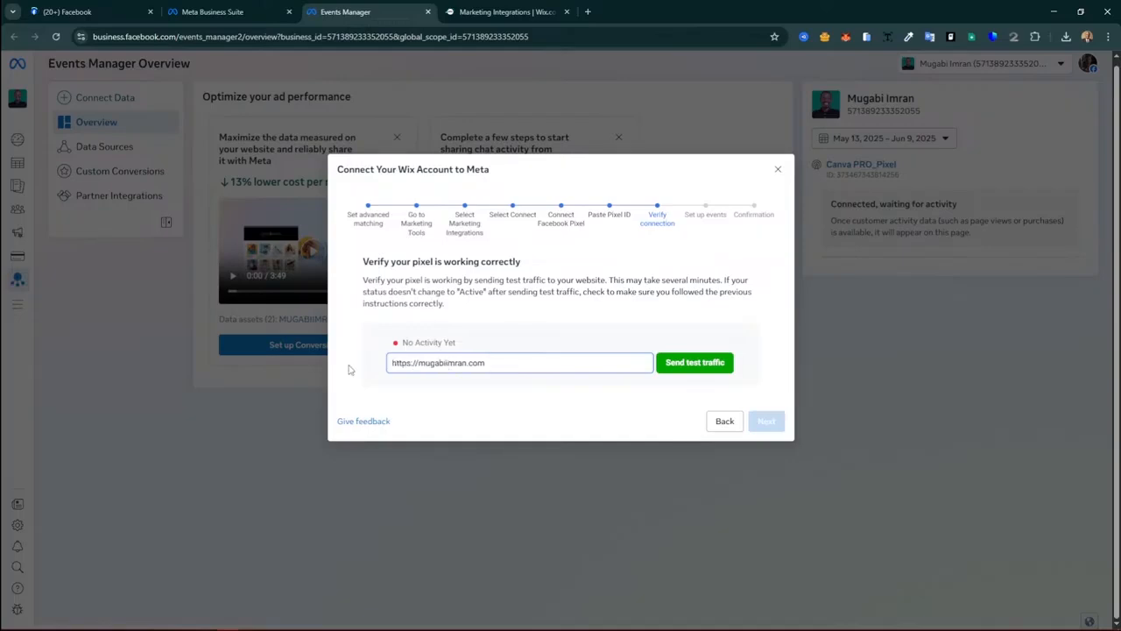
pyautogui.click(695, 363)
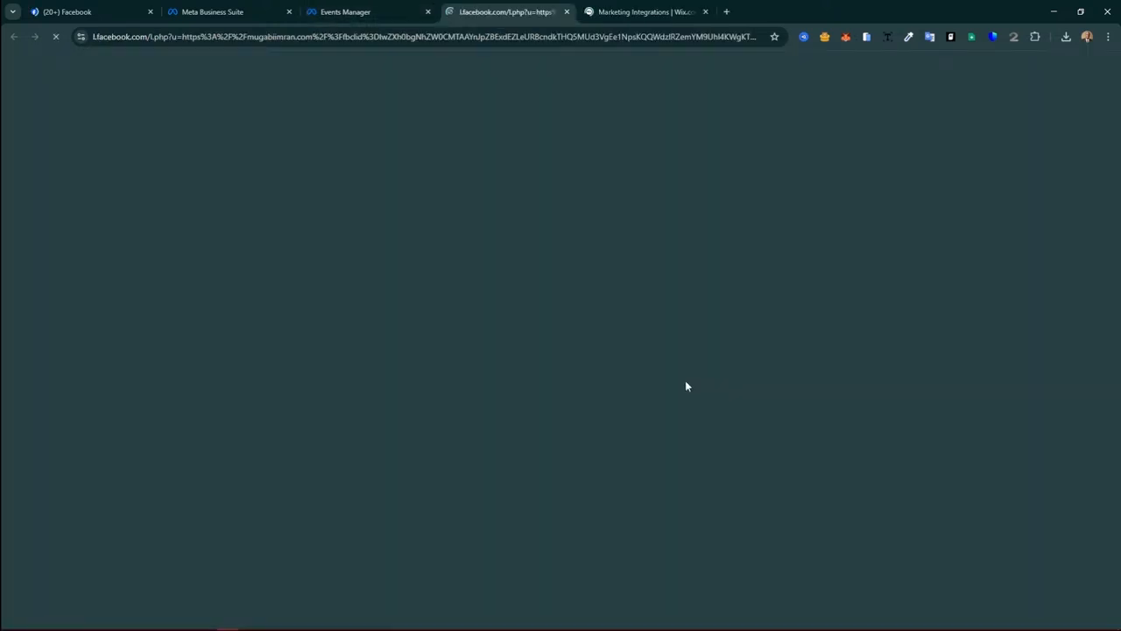